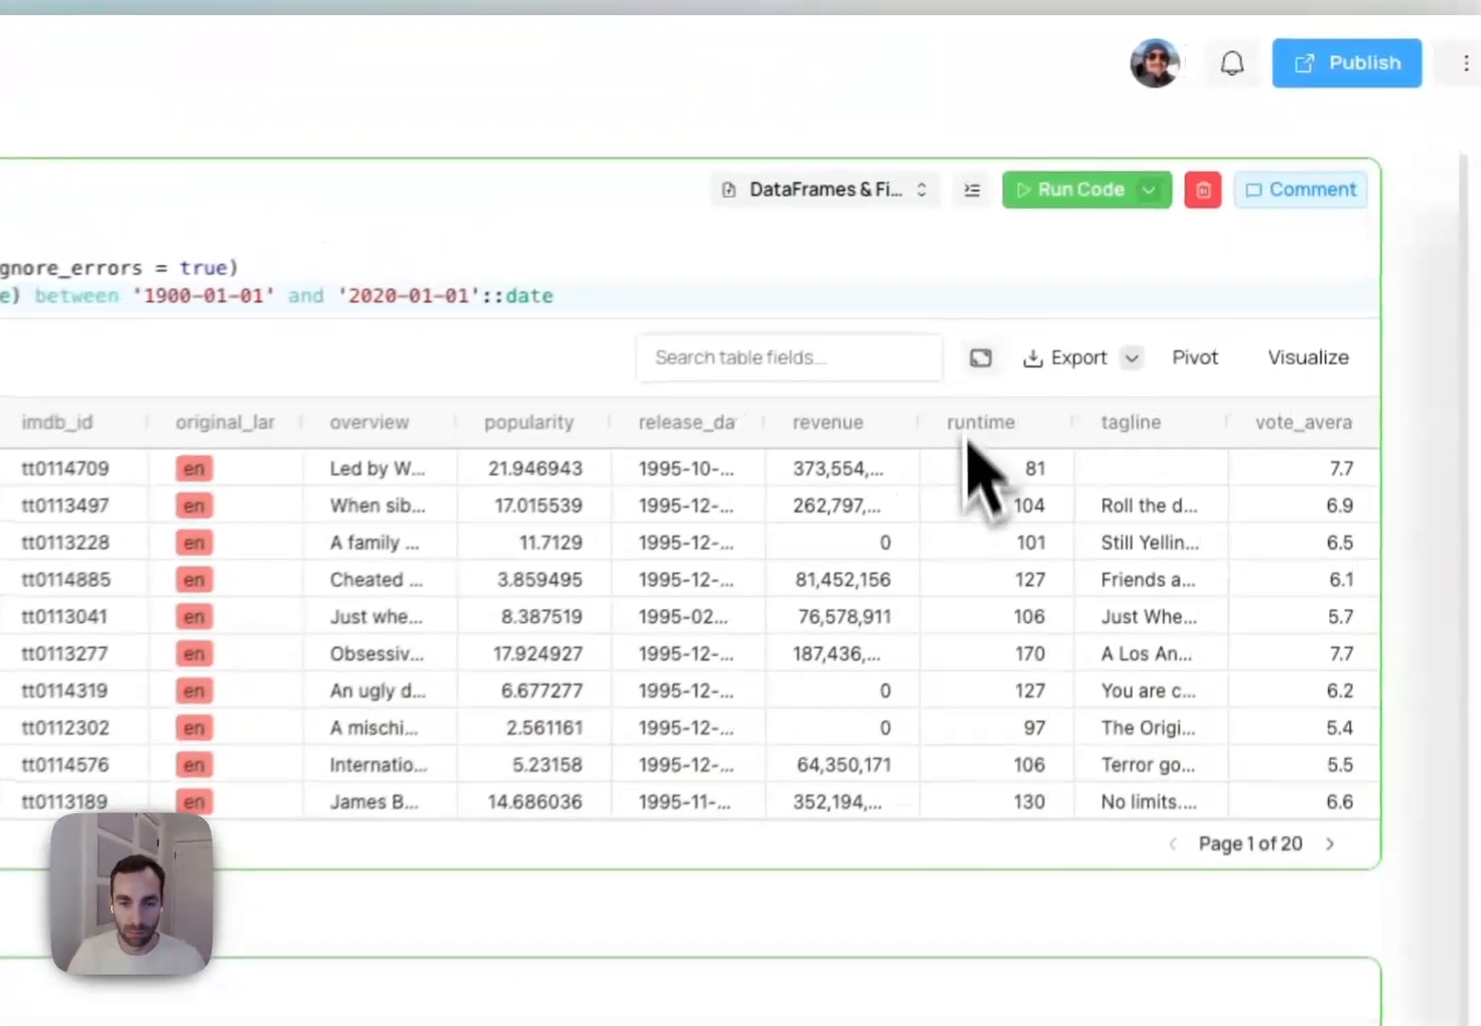
Examine the sql_cell_1 results in the expanded table preview, across its rows and columns
click(981, 358)
scroll(722, 479, down, 2)
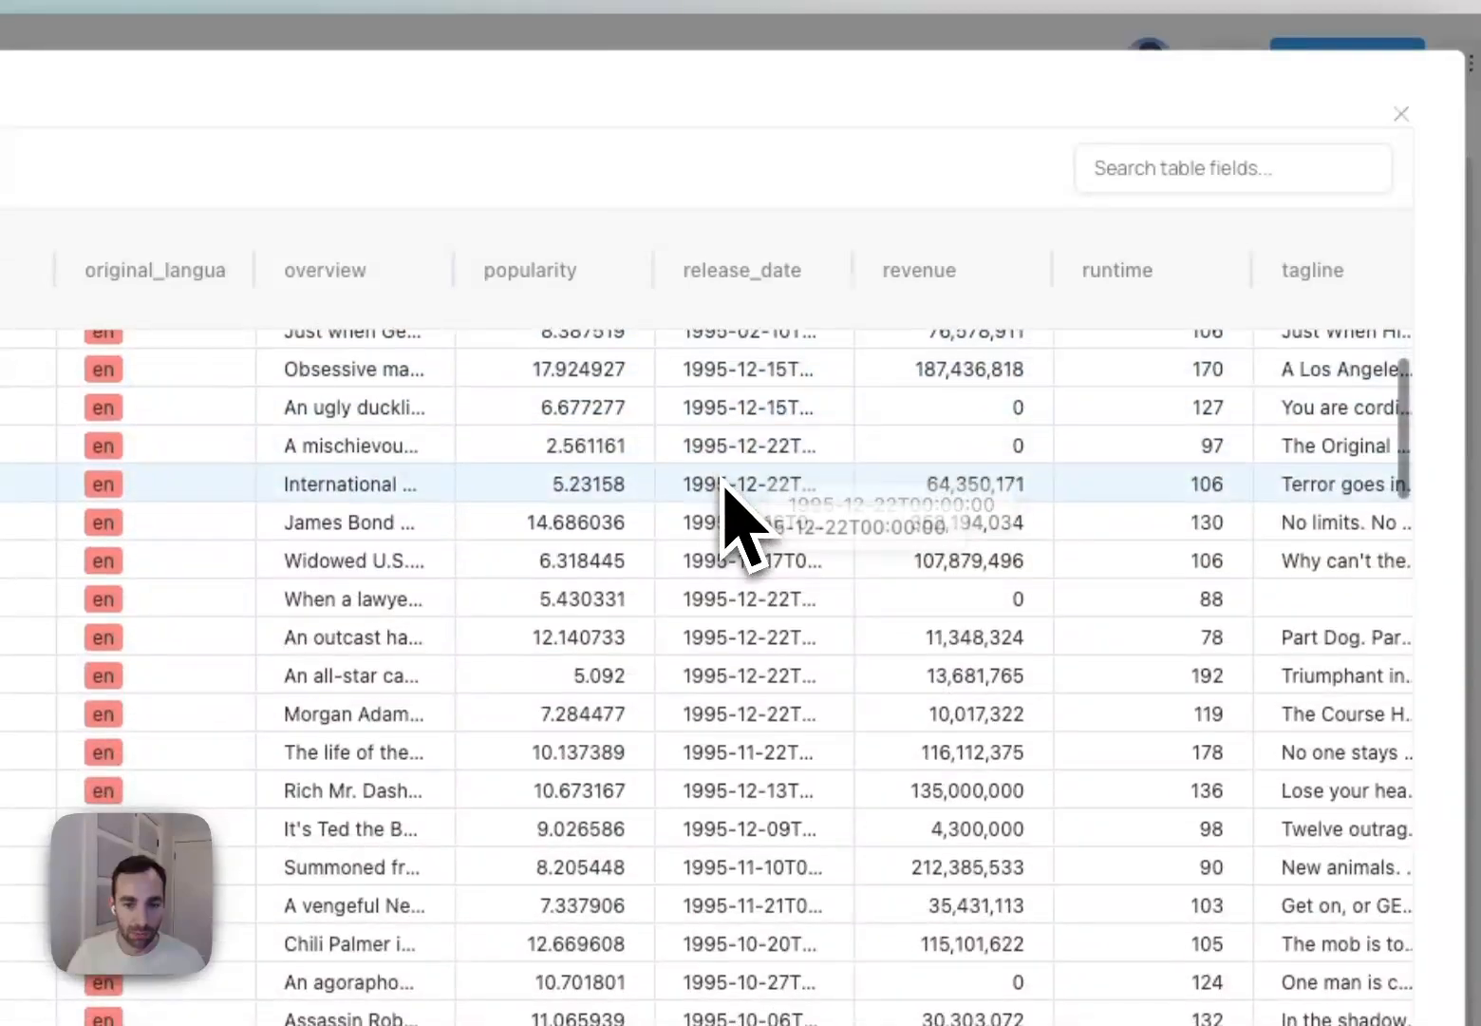
scroll(723, 480, down, 1)
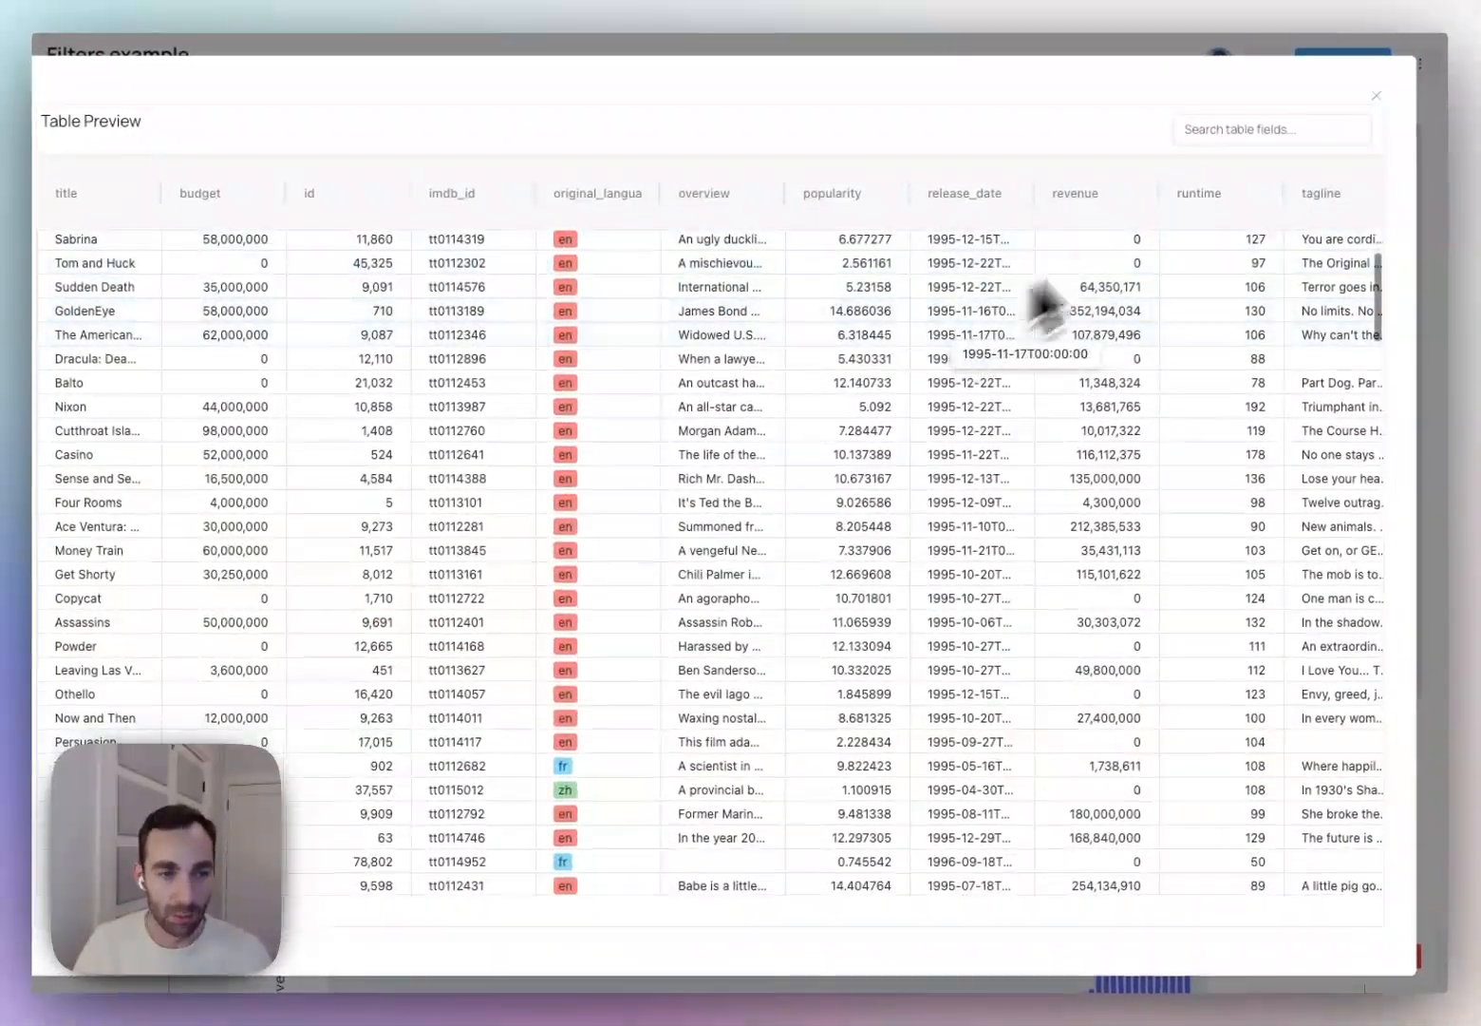
scroll(1128, 319, right, 3)
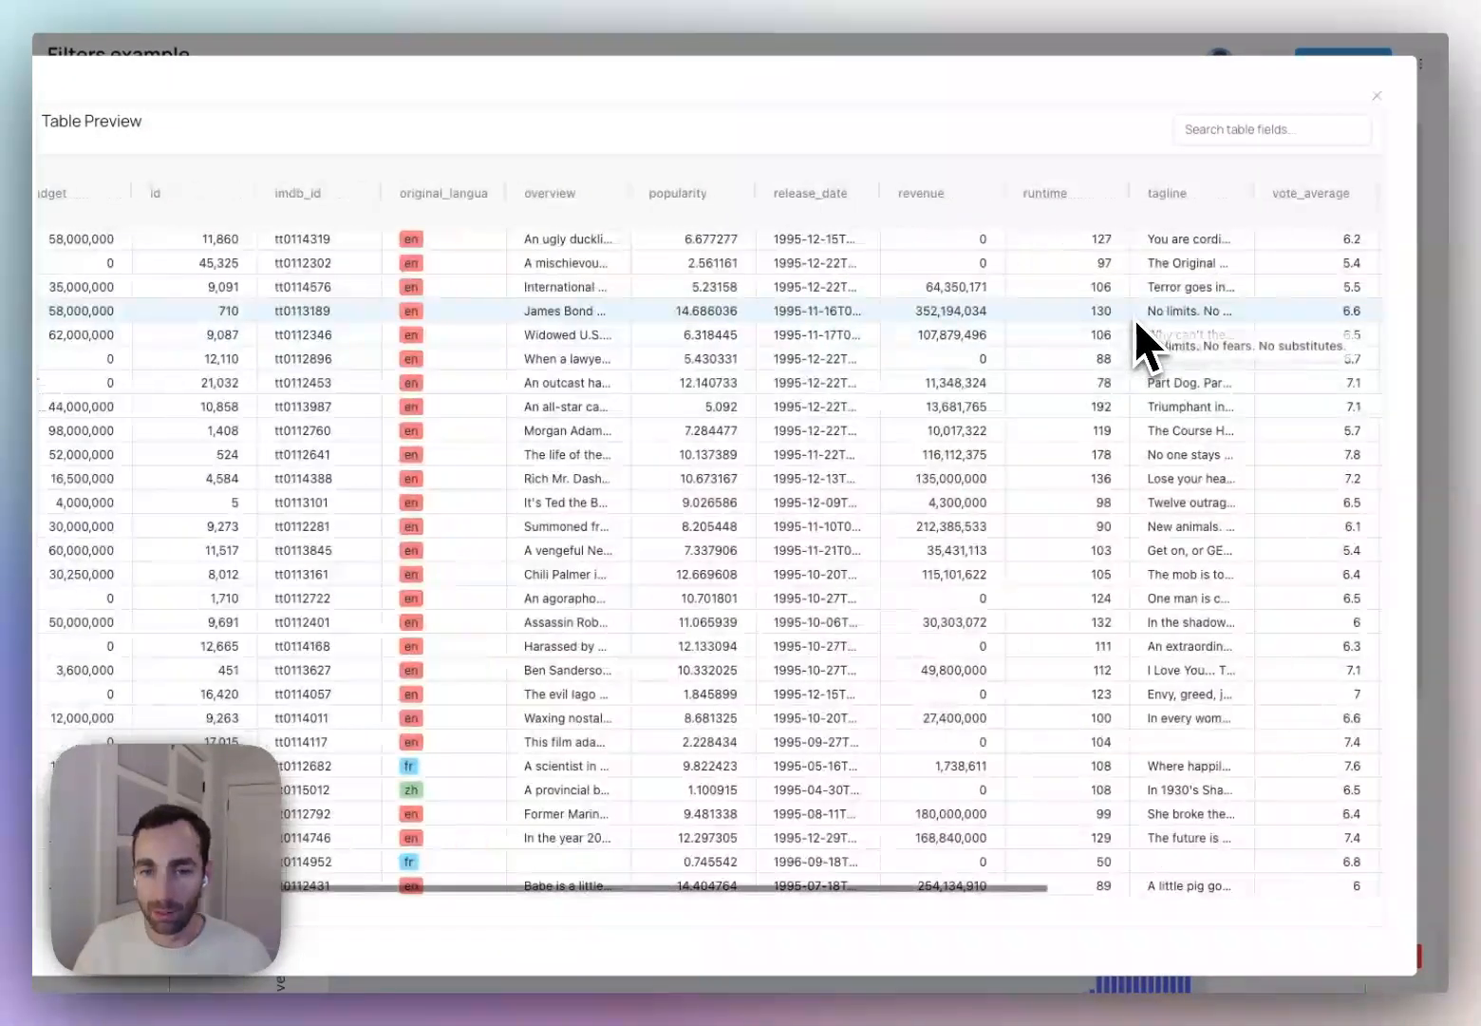
scroll(1136, 318, left, 1)
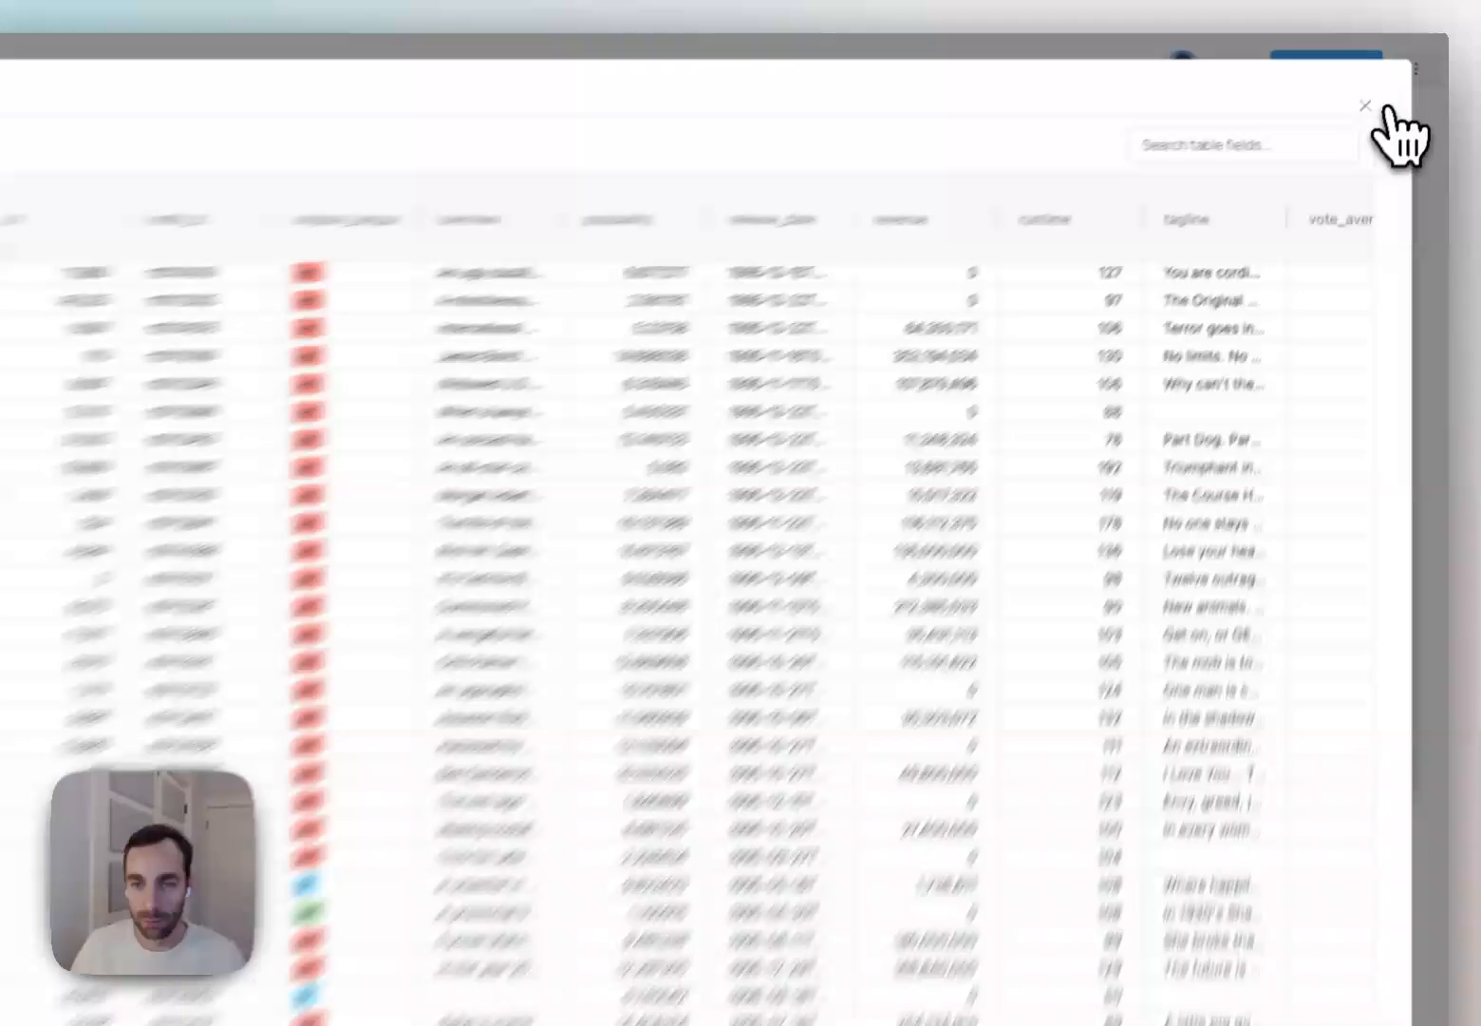
click(1377, 94)
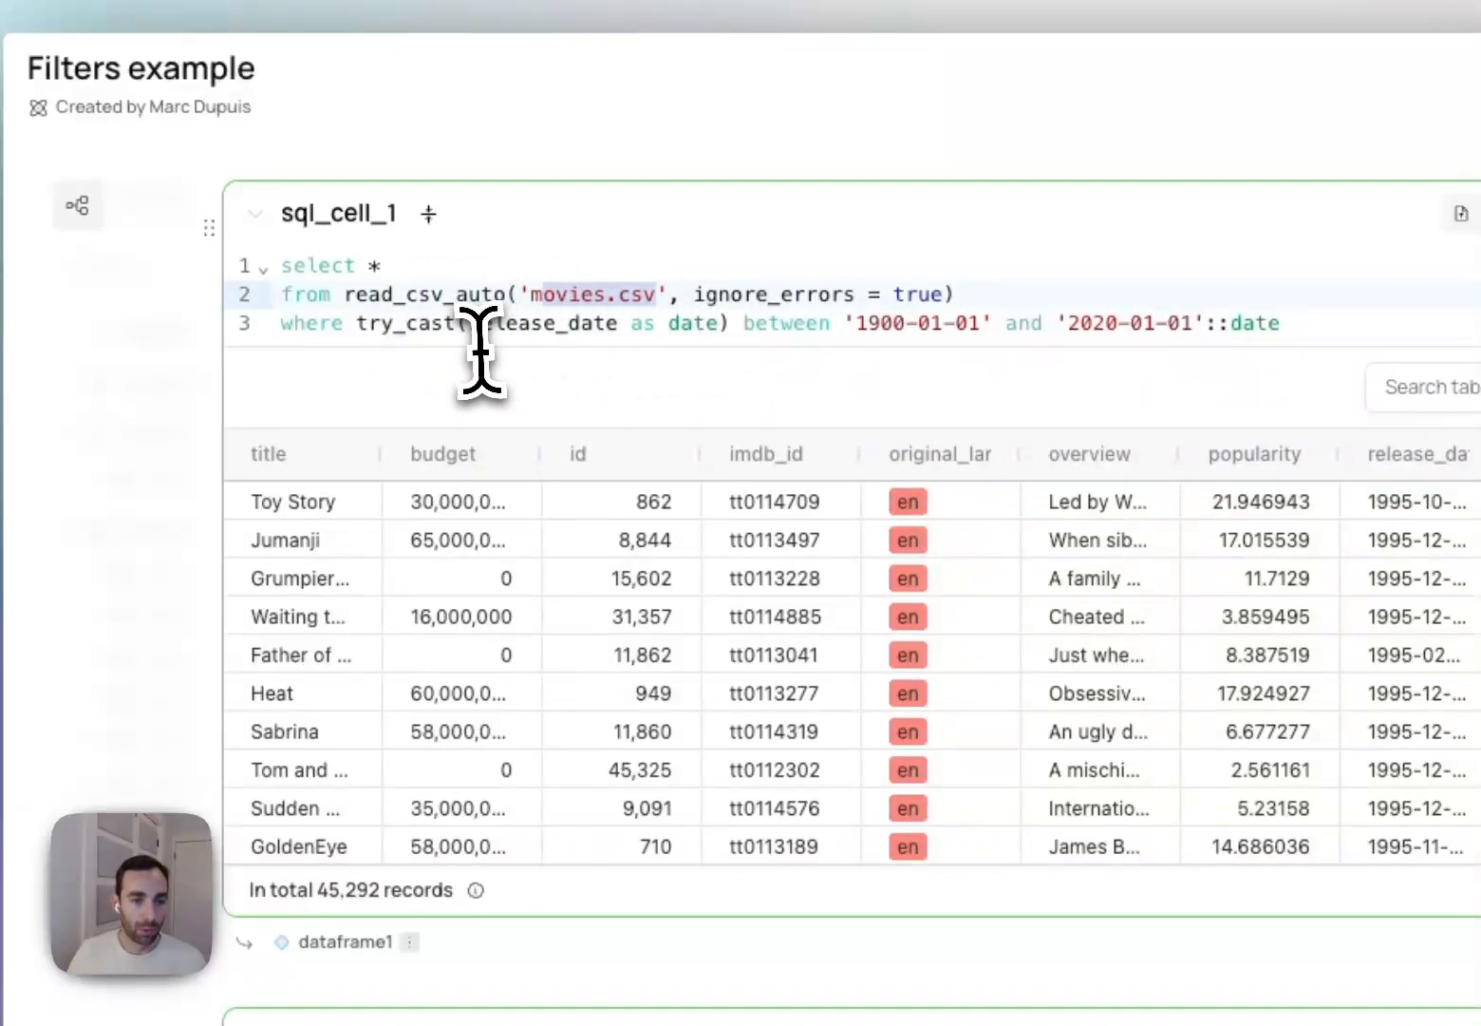
Widen the release_date column in the sql_cell_1 results enough to read the full dates and review the date condition
drag(601, 346, 529, 296)
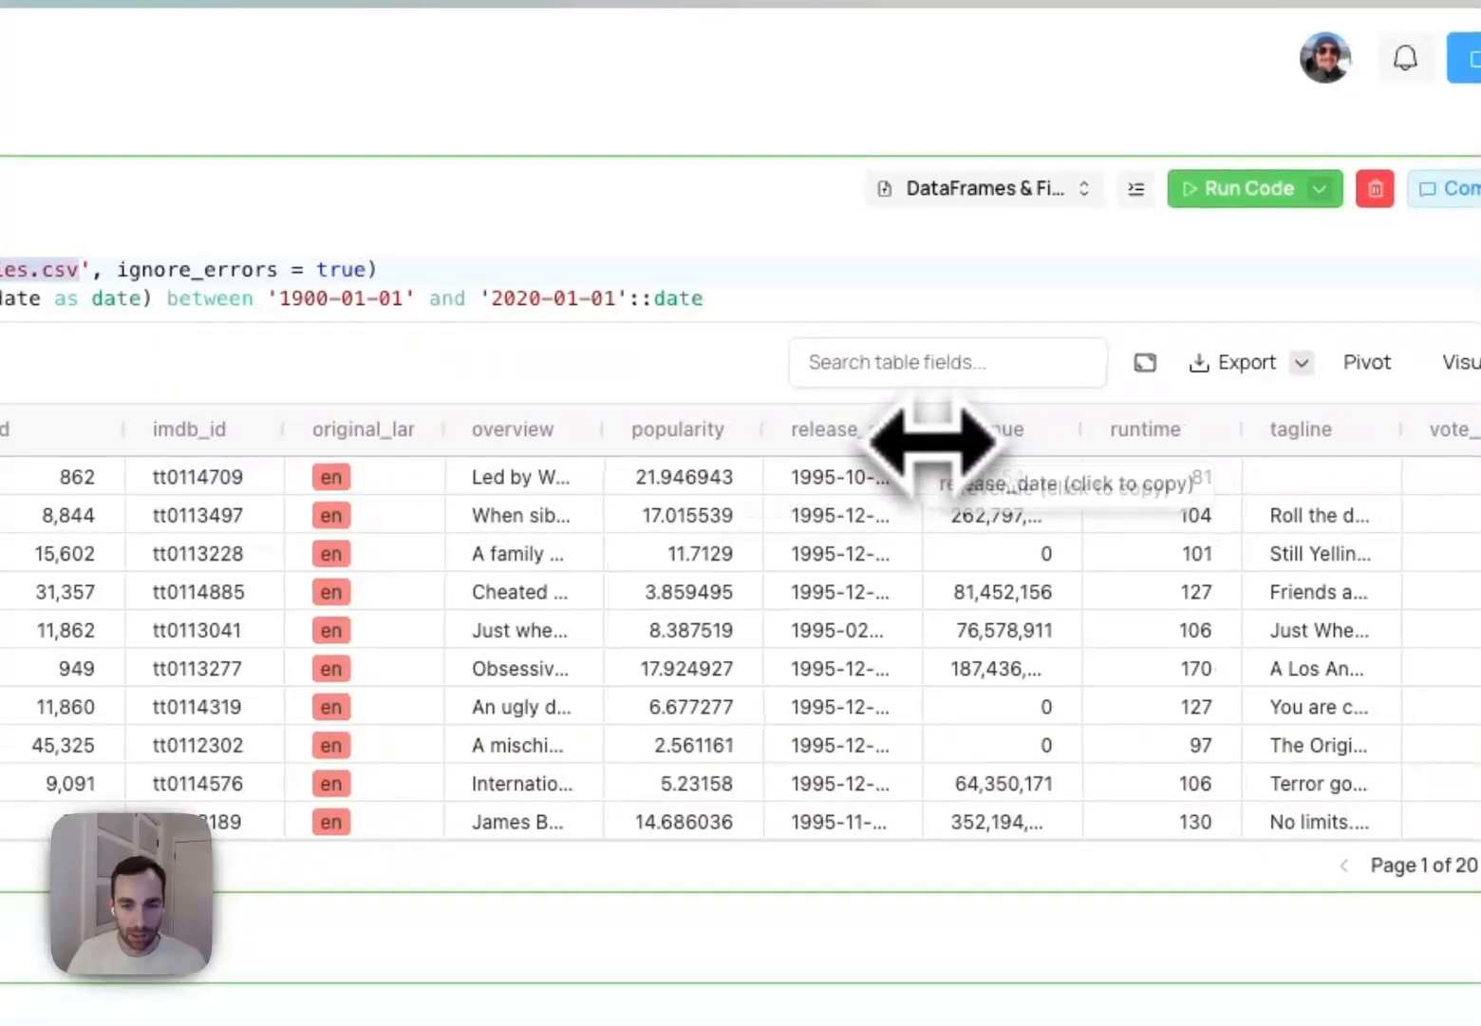
drag(926, 432, 1279, 461)
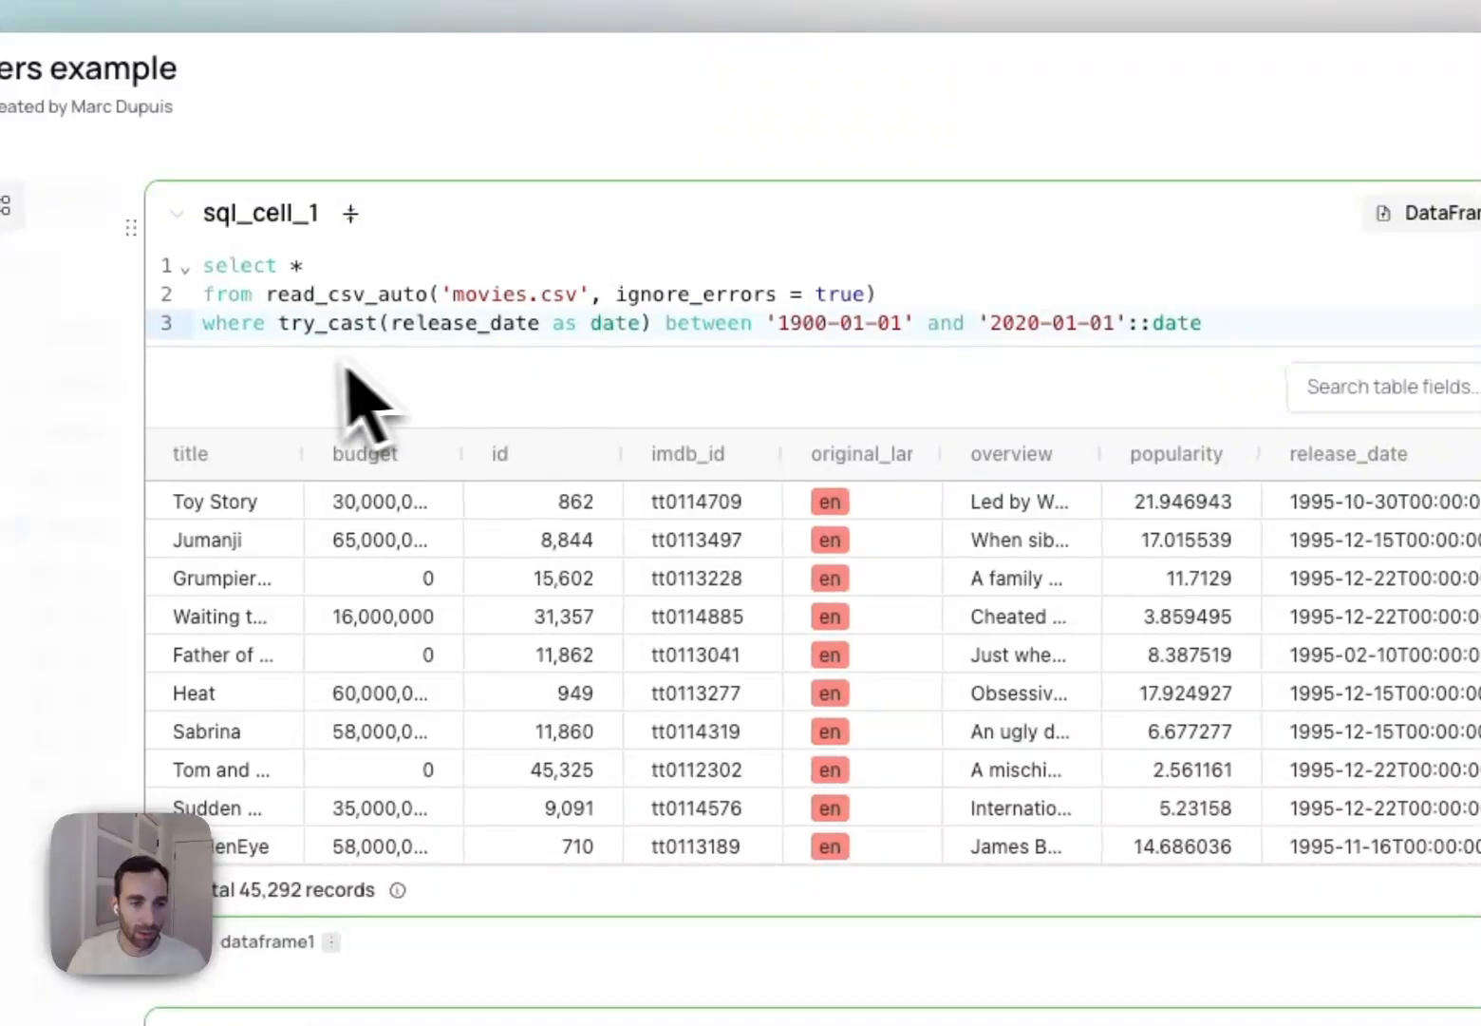
drag(283, 332, 373, 335)
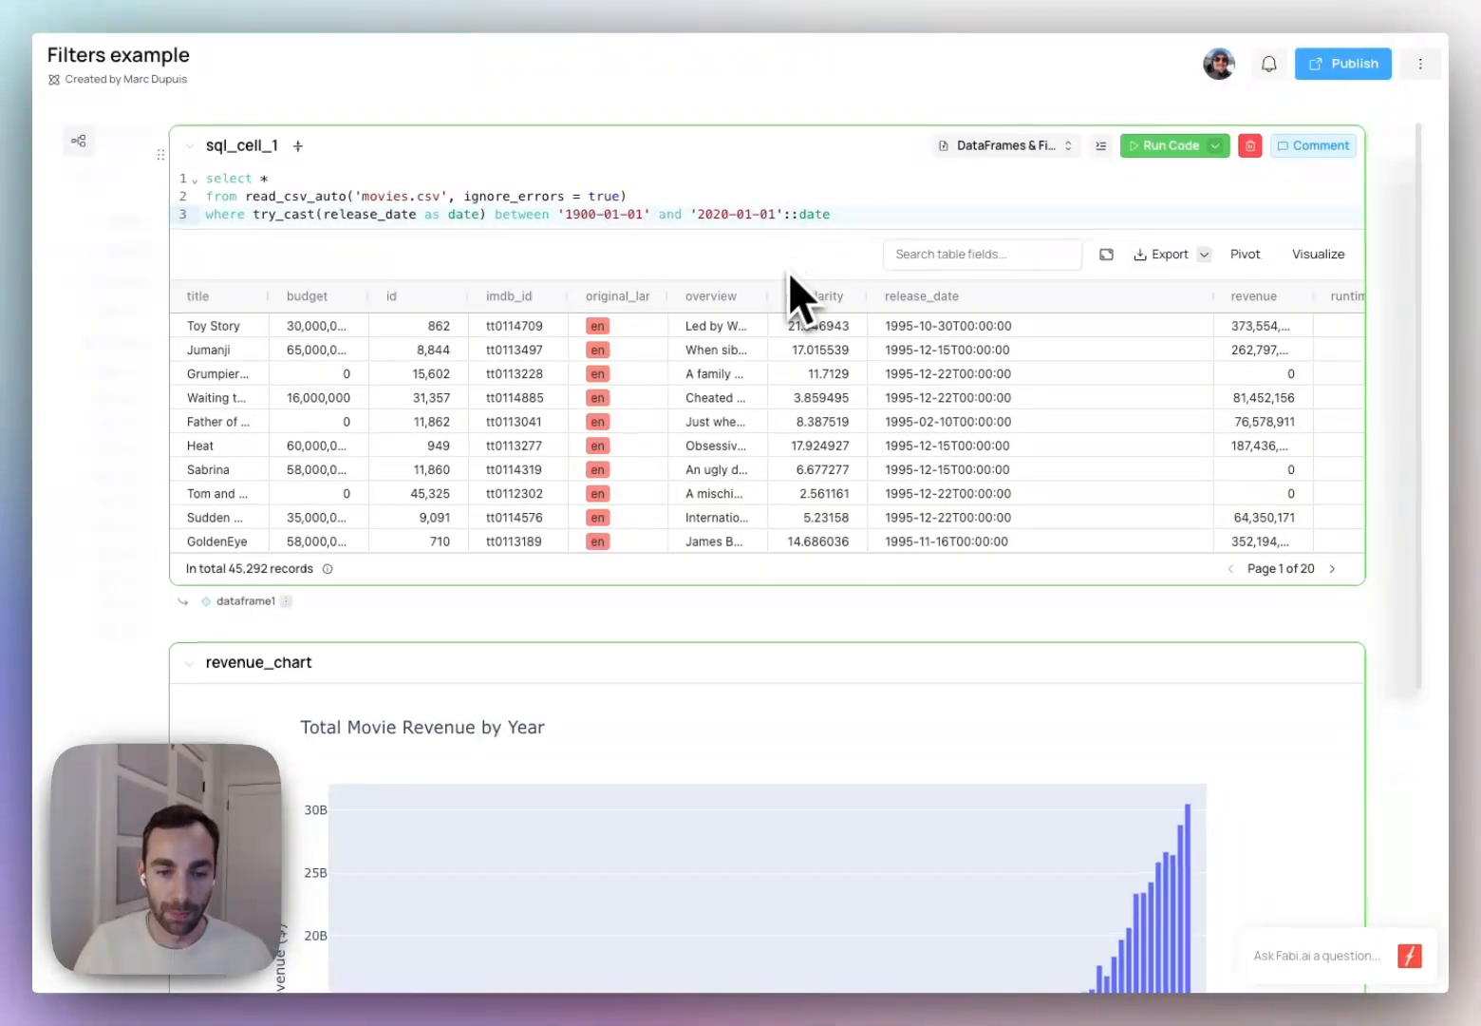
Set the query's start date to 1990-01-01 and run sql_cell_1 to update the revenue chart
scroll(794, 338, down, 5)
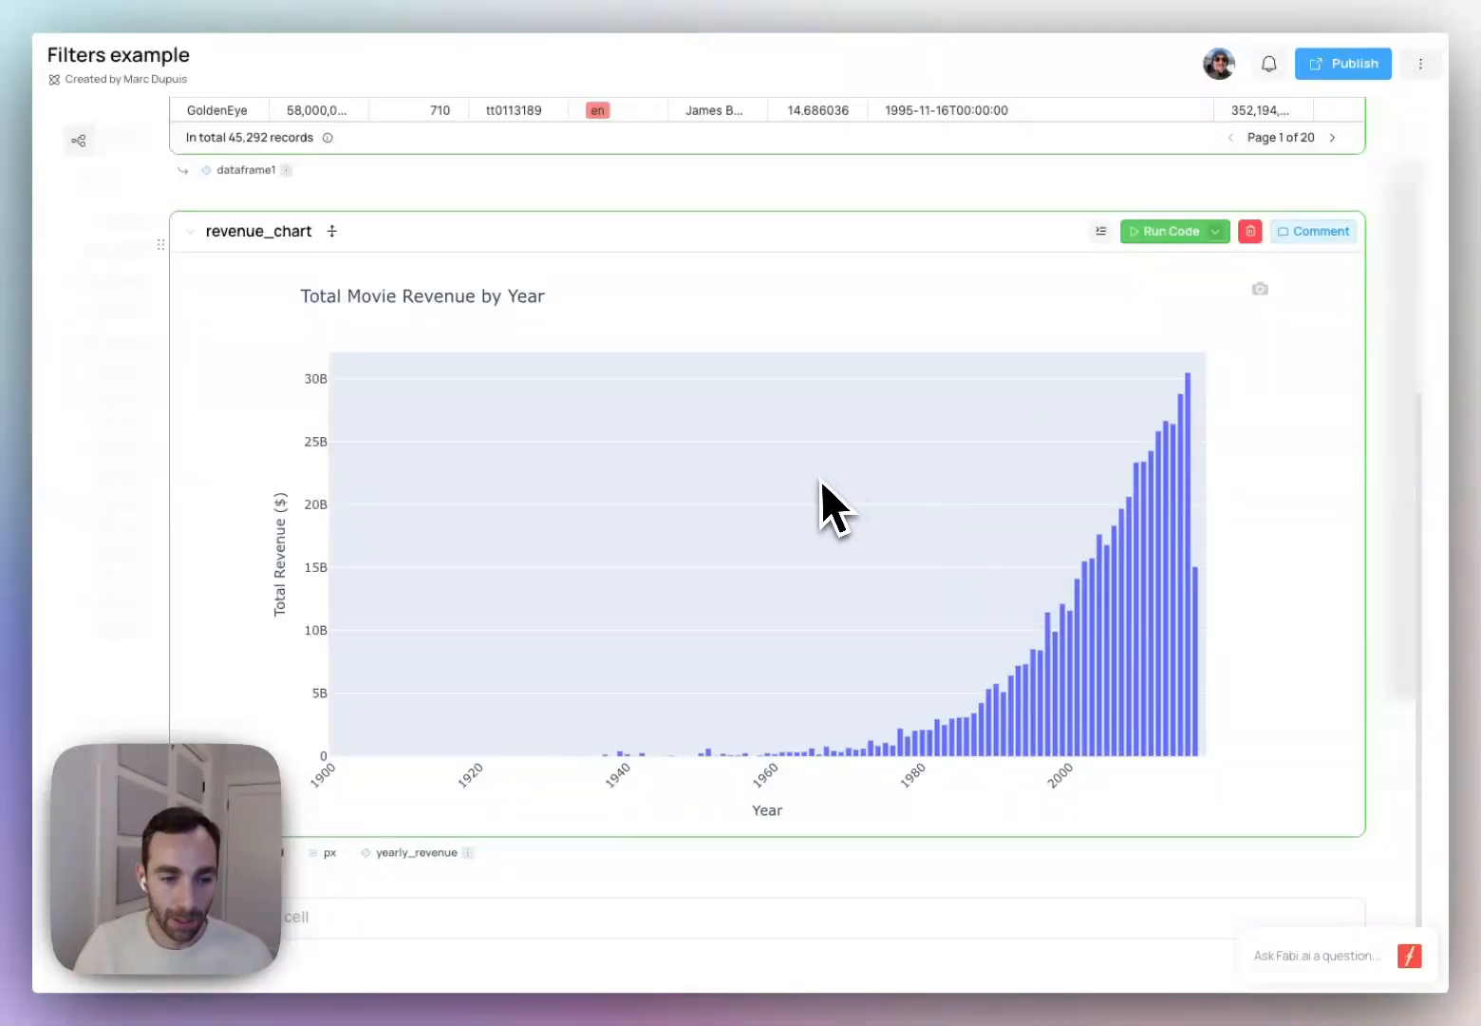
scroll(741, 455, up, 1)
scroll(722, 450, up, 5)
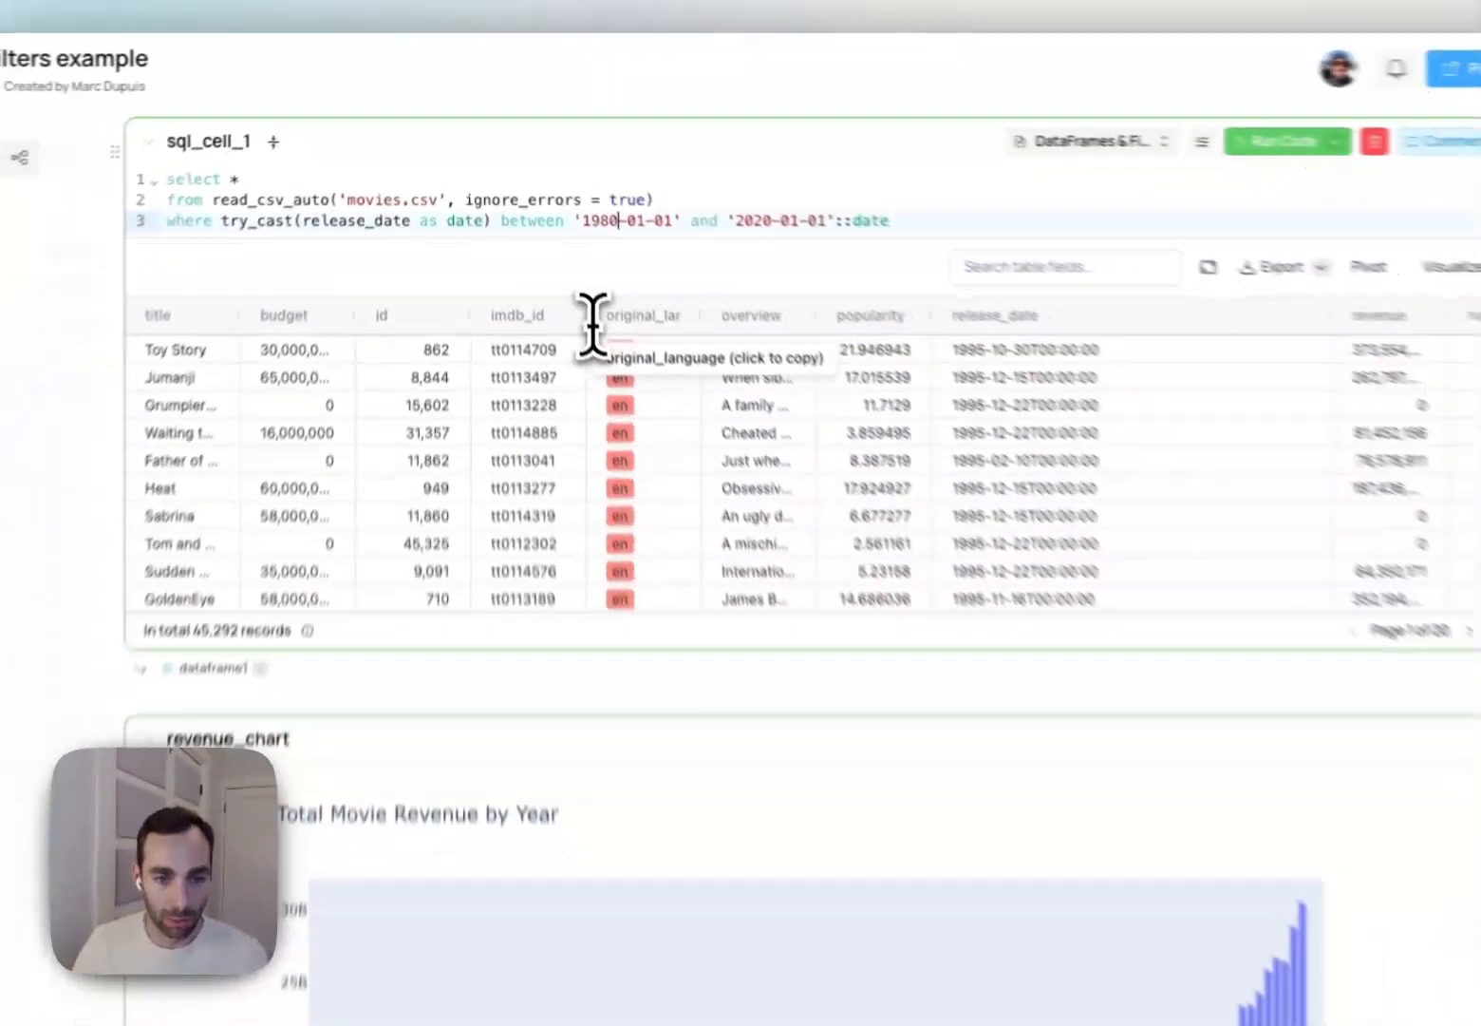
key(BackSpace)
key(BackSpace)
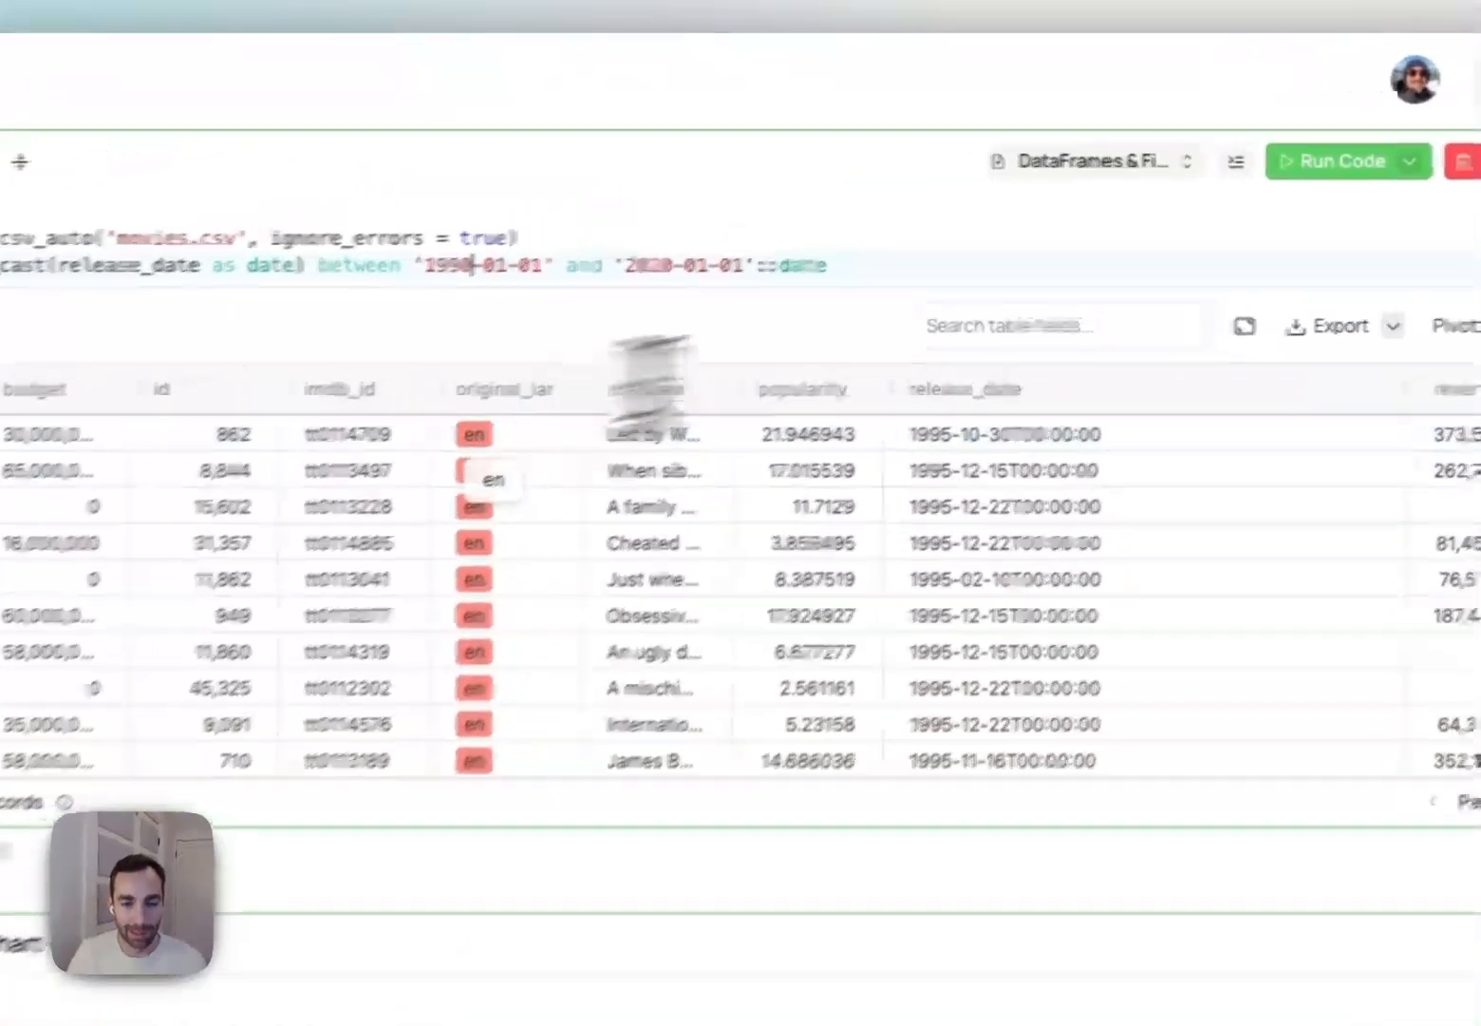
click(1000, 180)
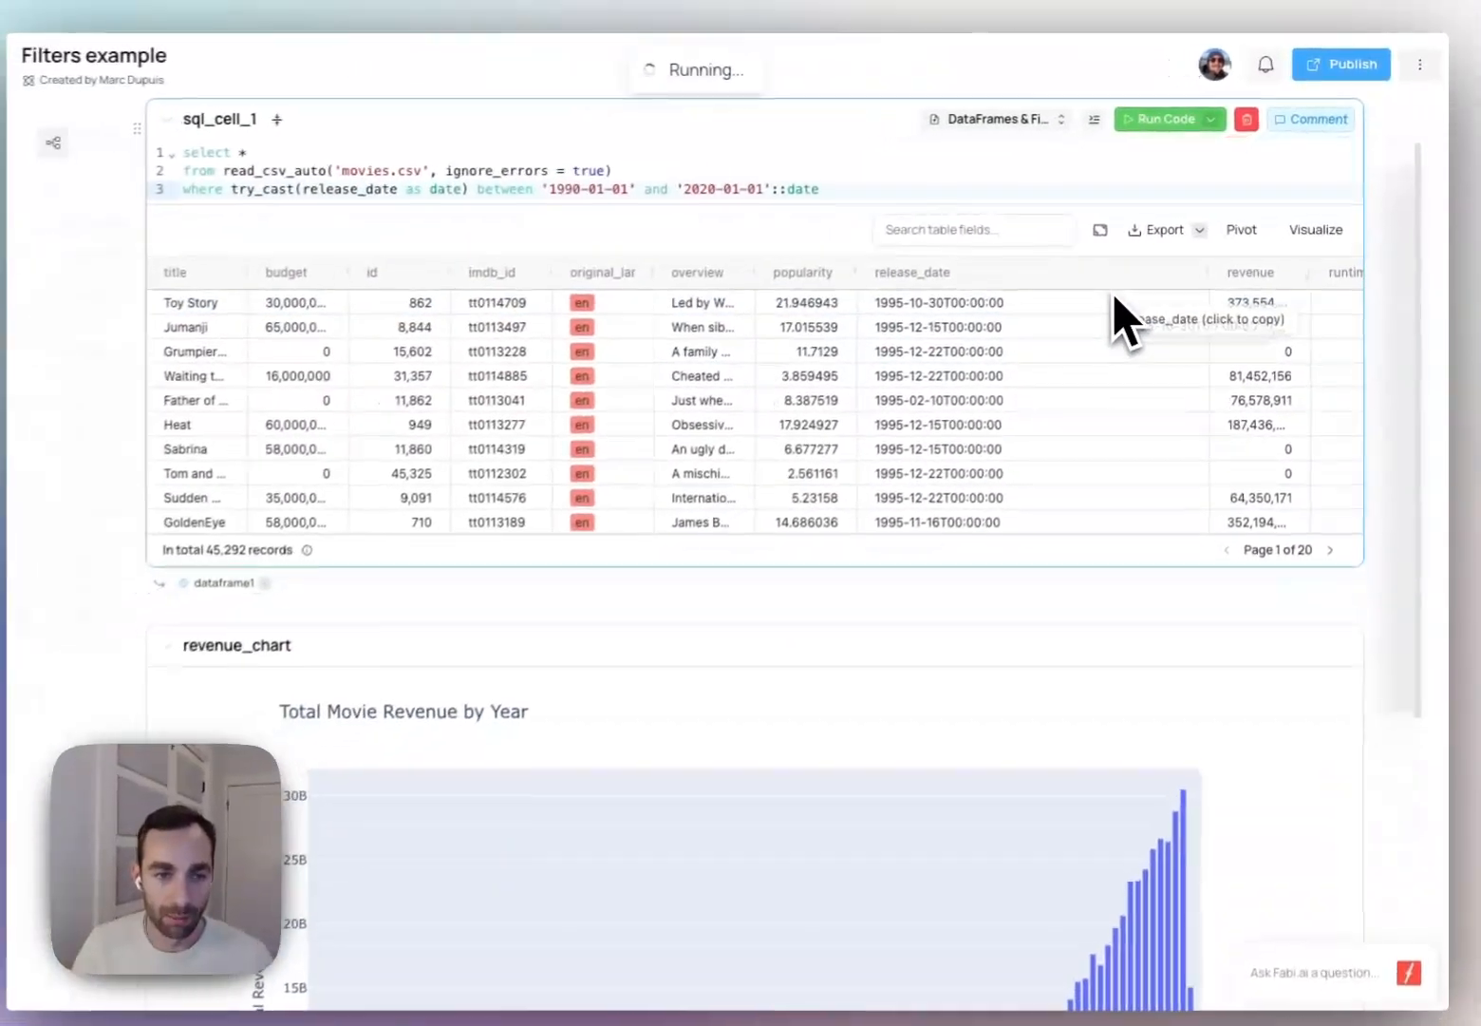
scroll(1136, 338, down, 4)
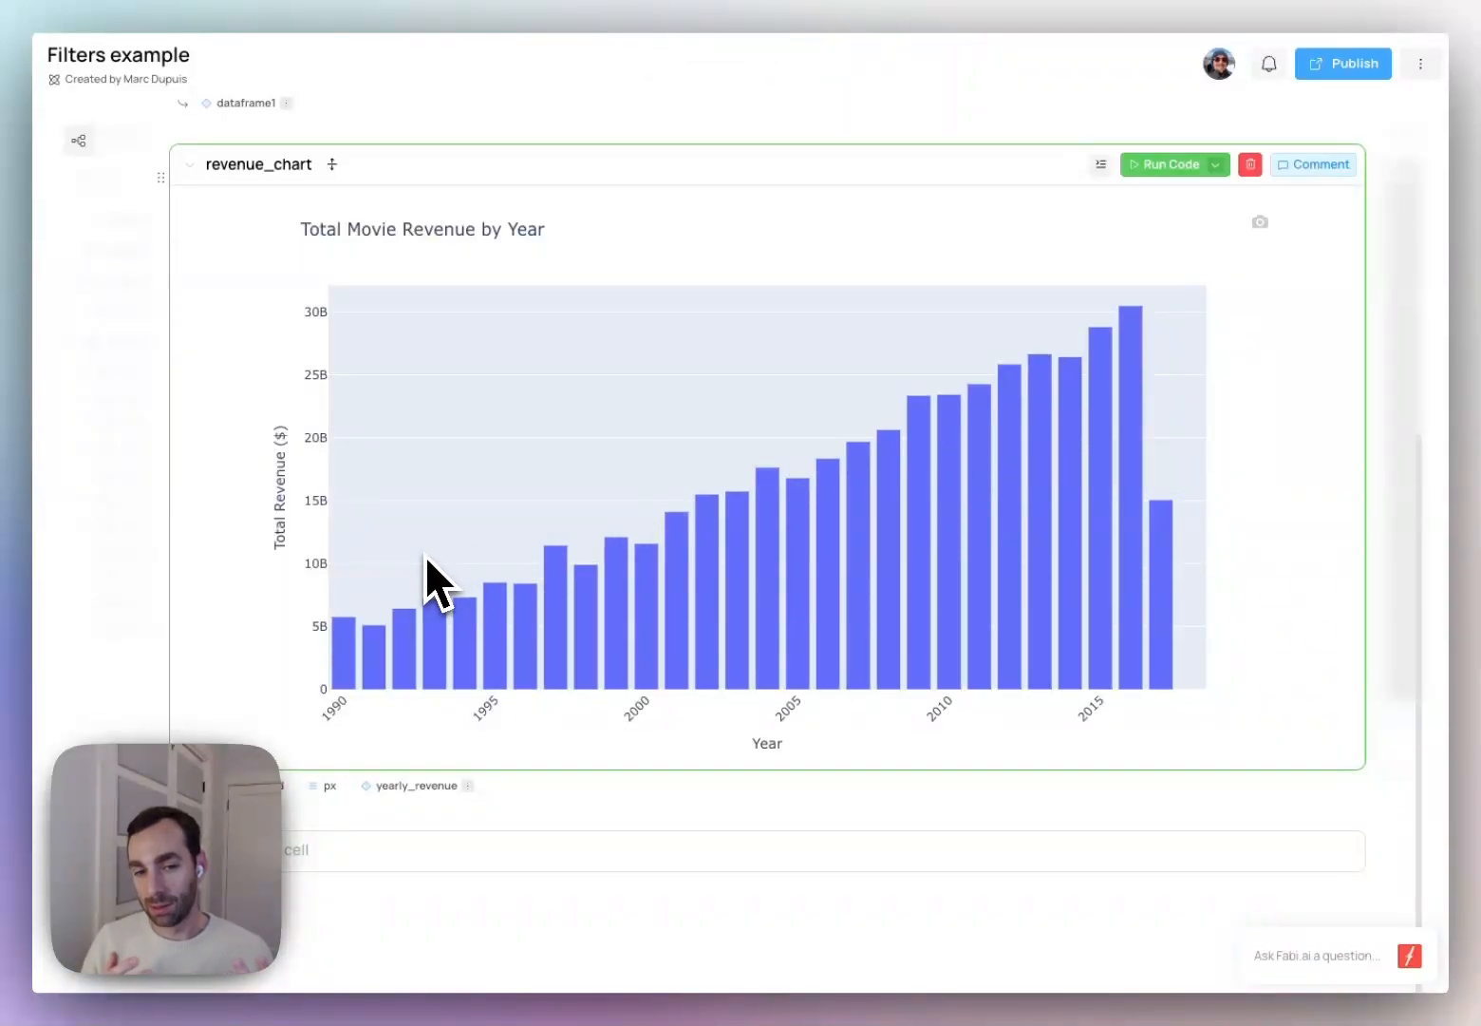
Insert a date filter cell above sql_cell_1 and make it a range input
scroll(425, 555, up, 5)
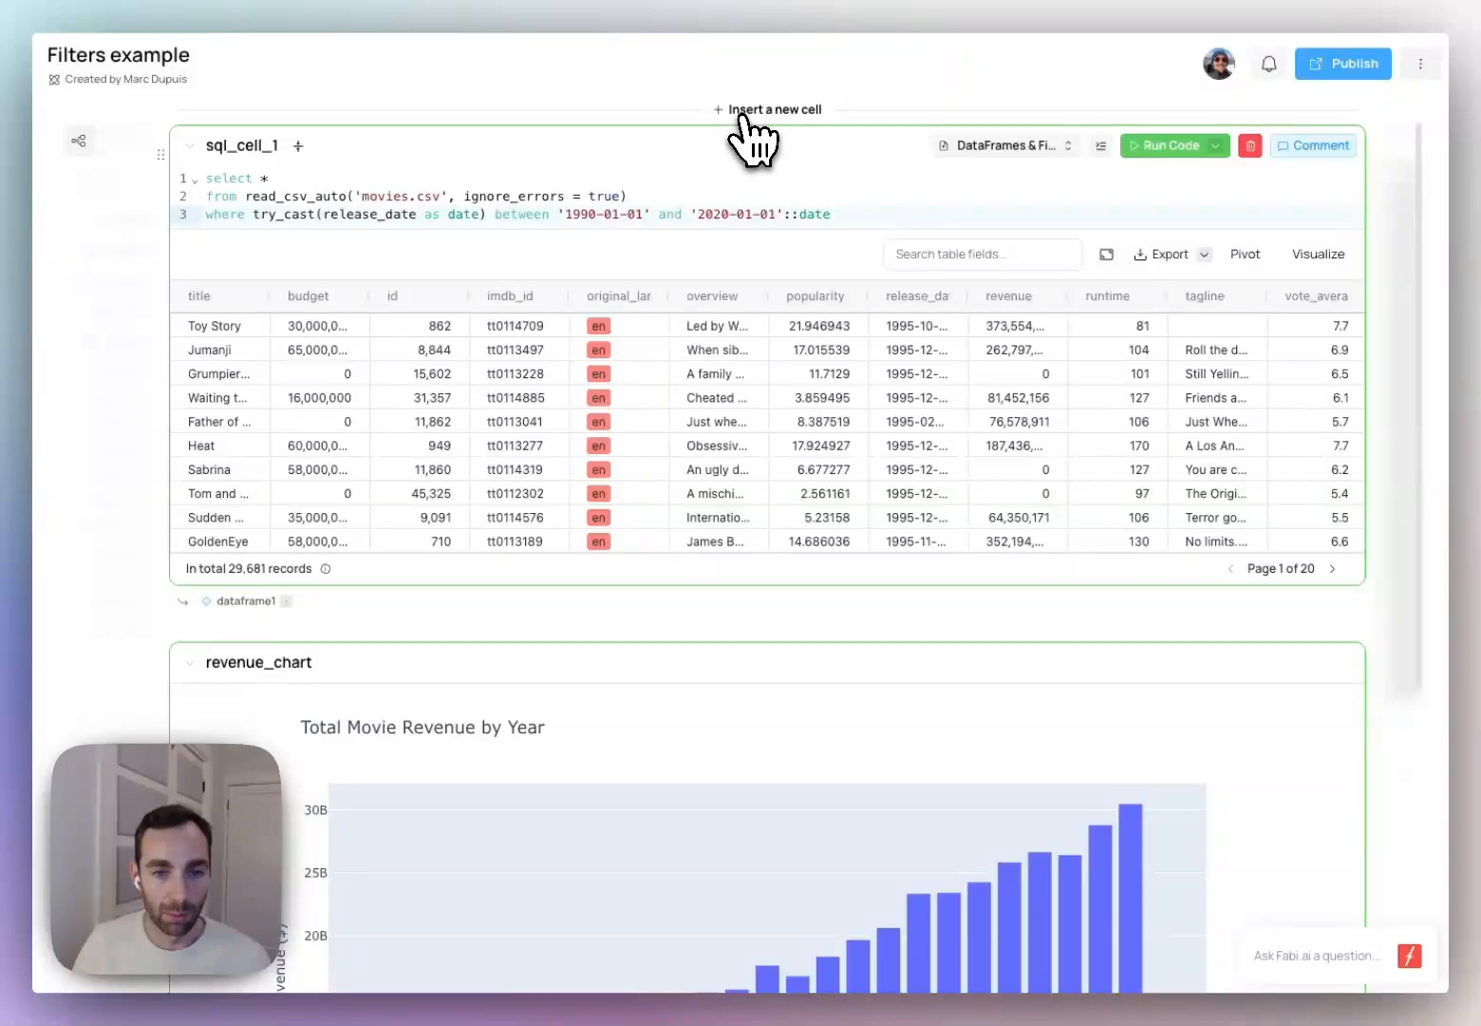
click(757, 112)
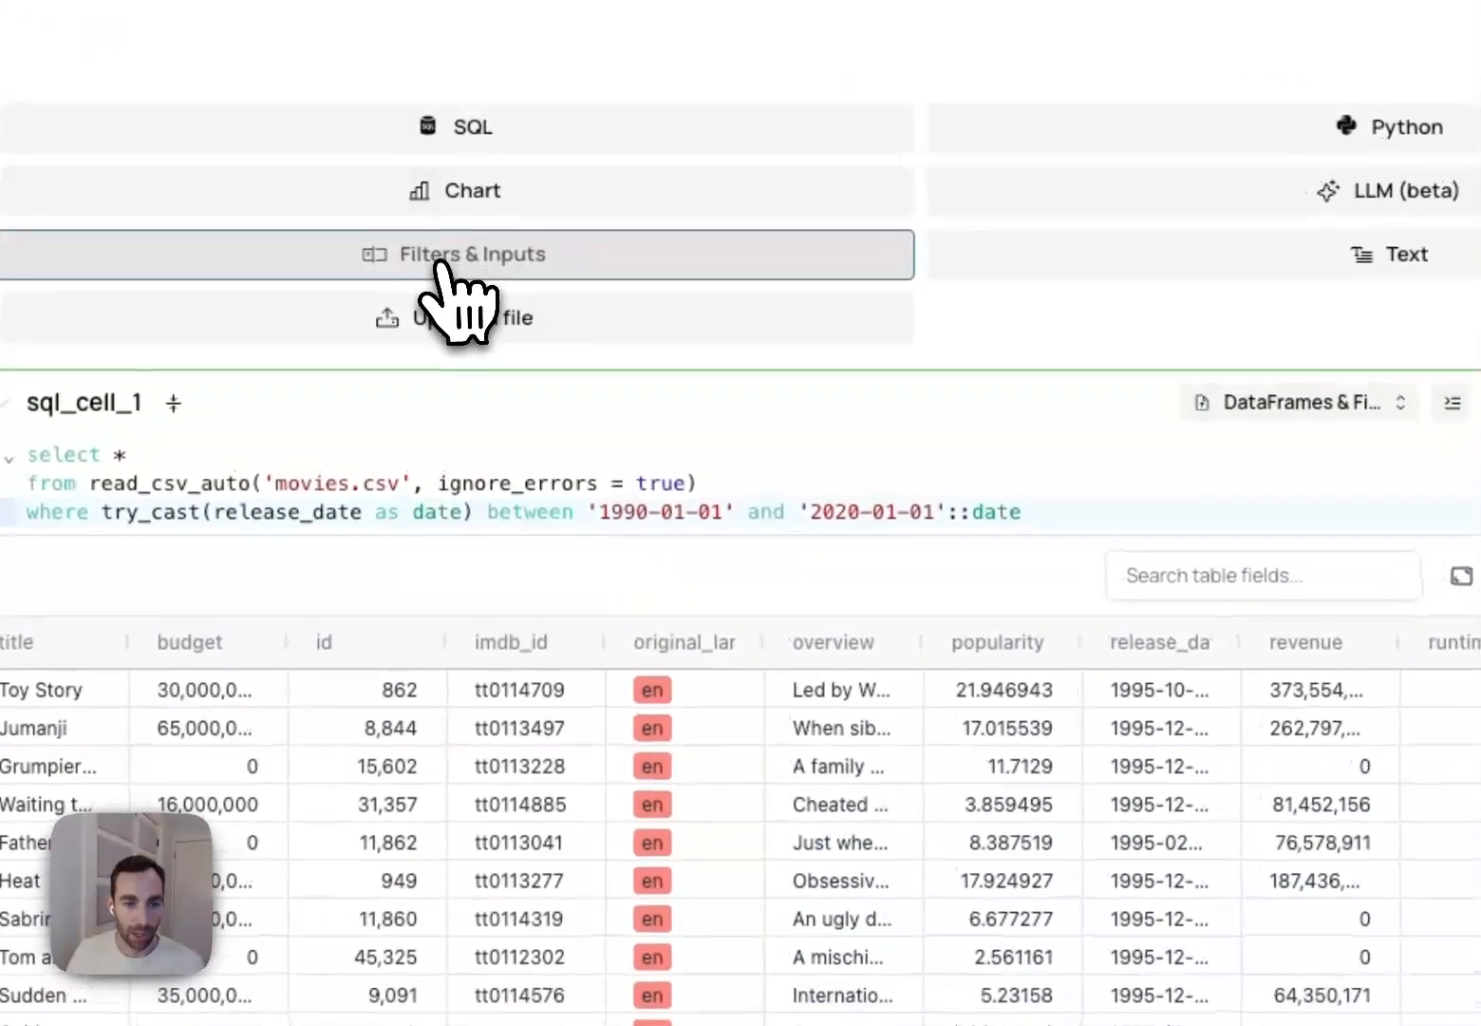
click(529, 219)
click(531, 729)
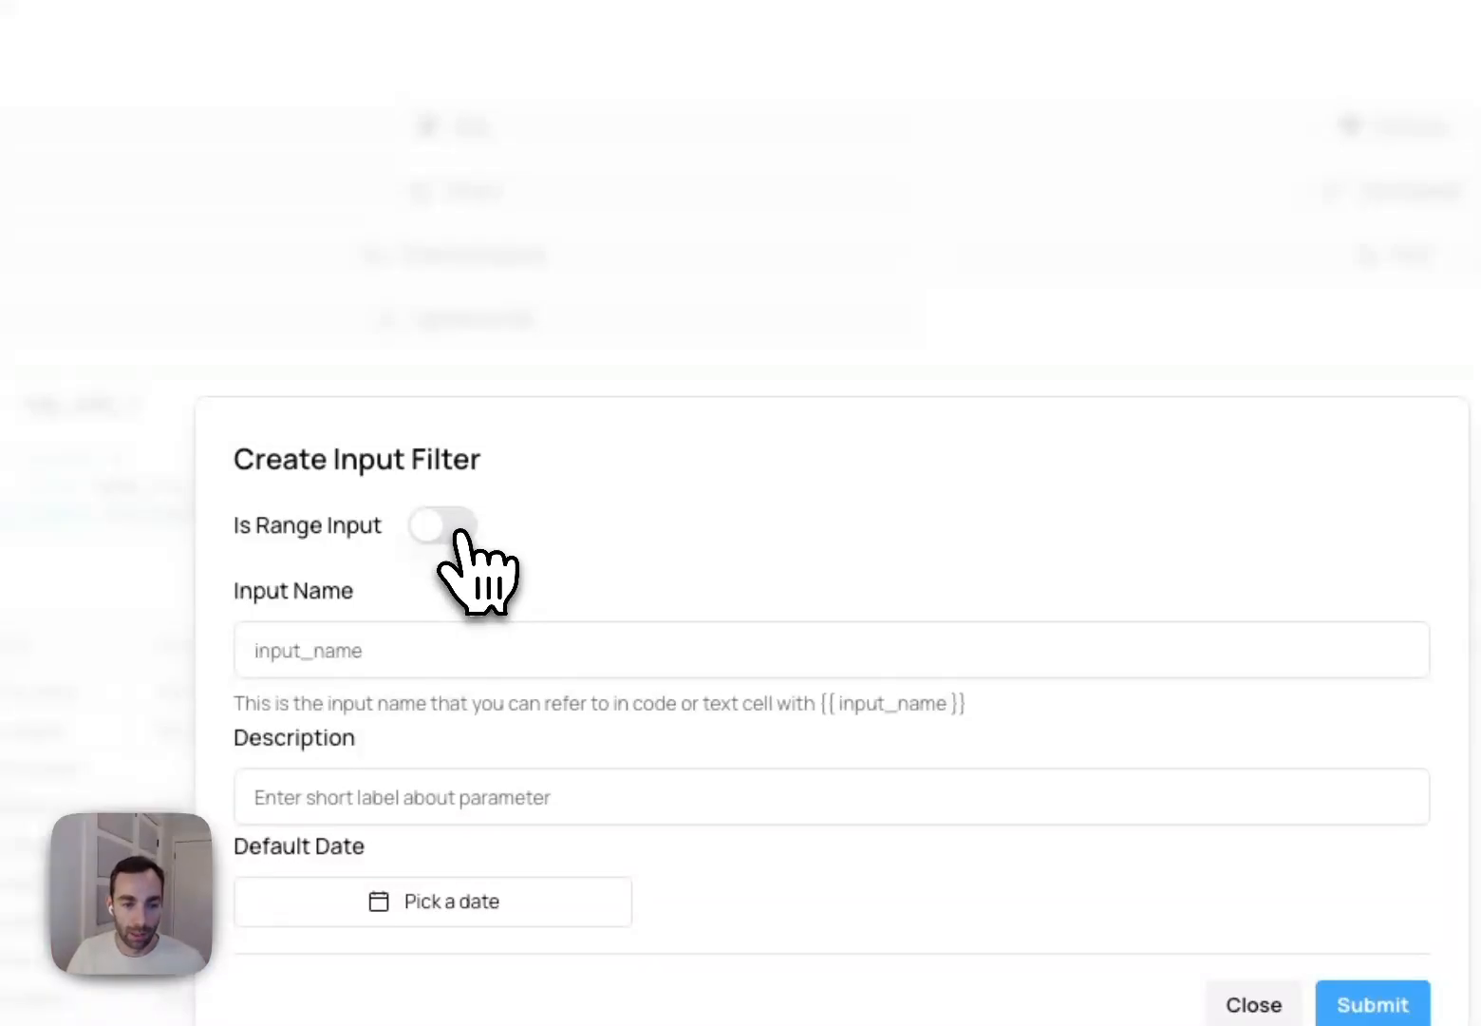
click(460, 532)
Describe the filter as "Released between:" and name its left and right bounds min_release_date and max_release_date
click(513, 376)
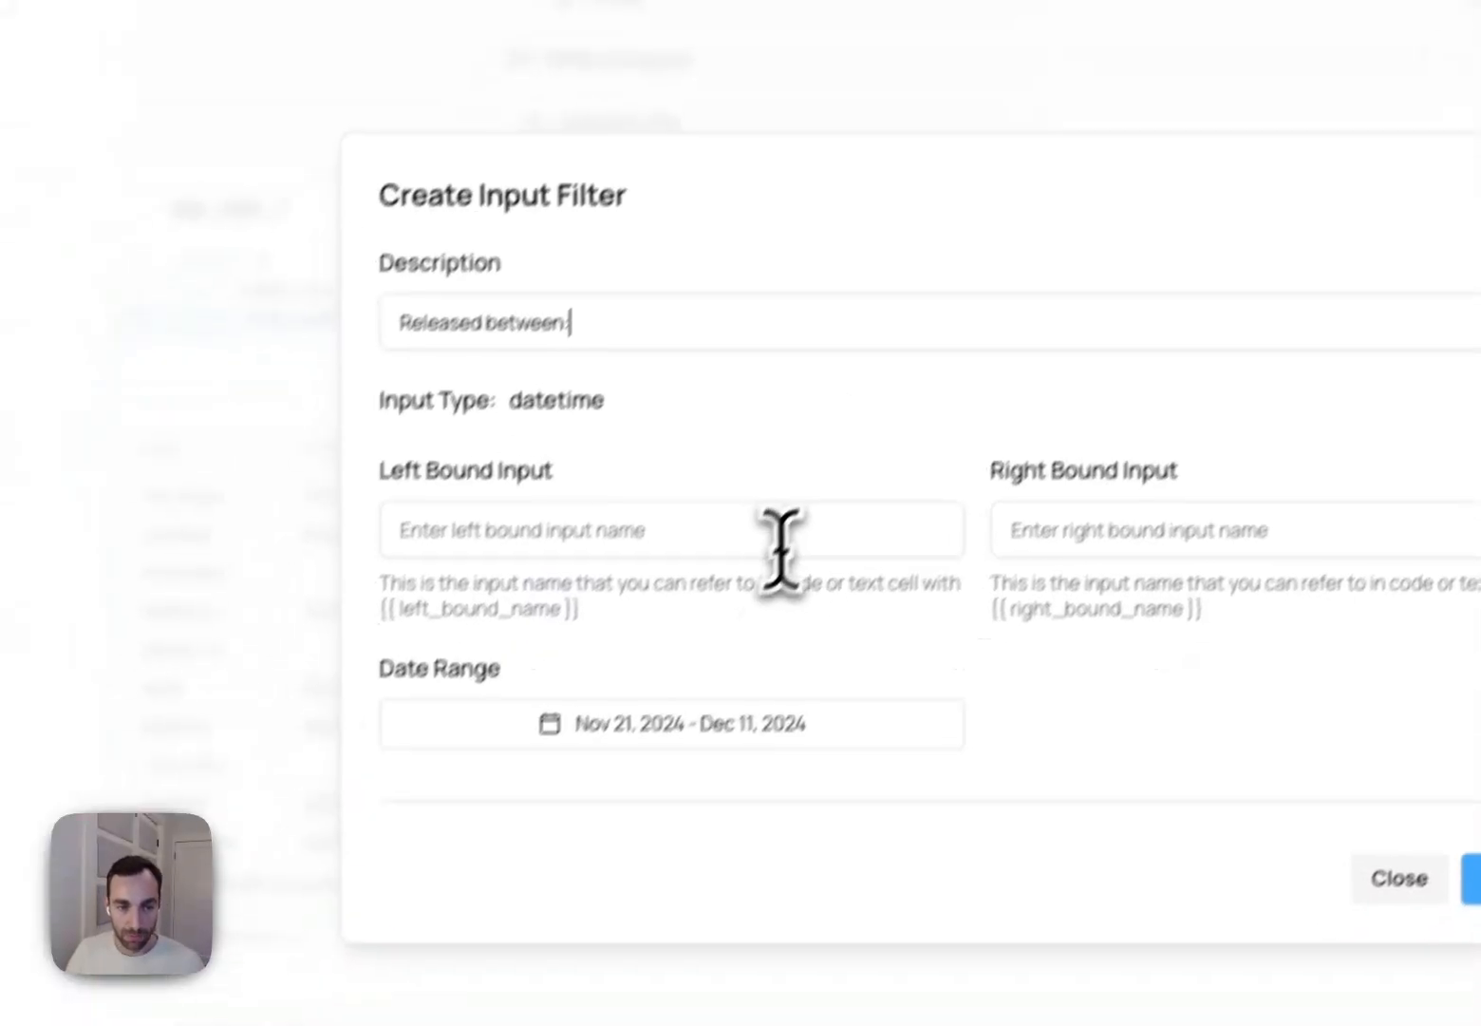
click(740, 600)
text(min_re)
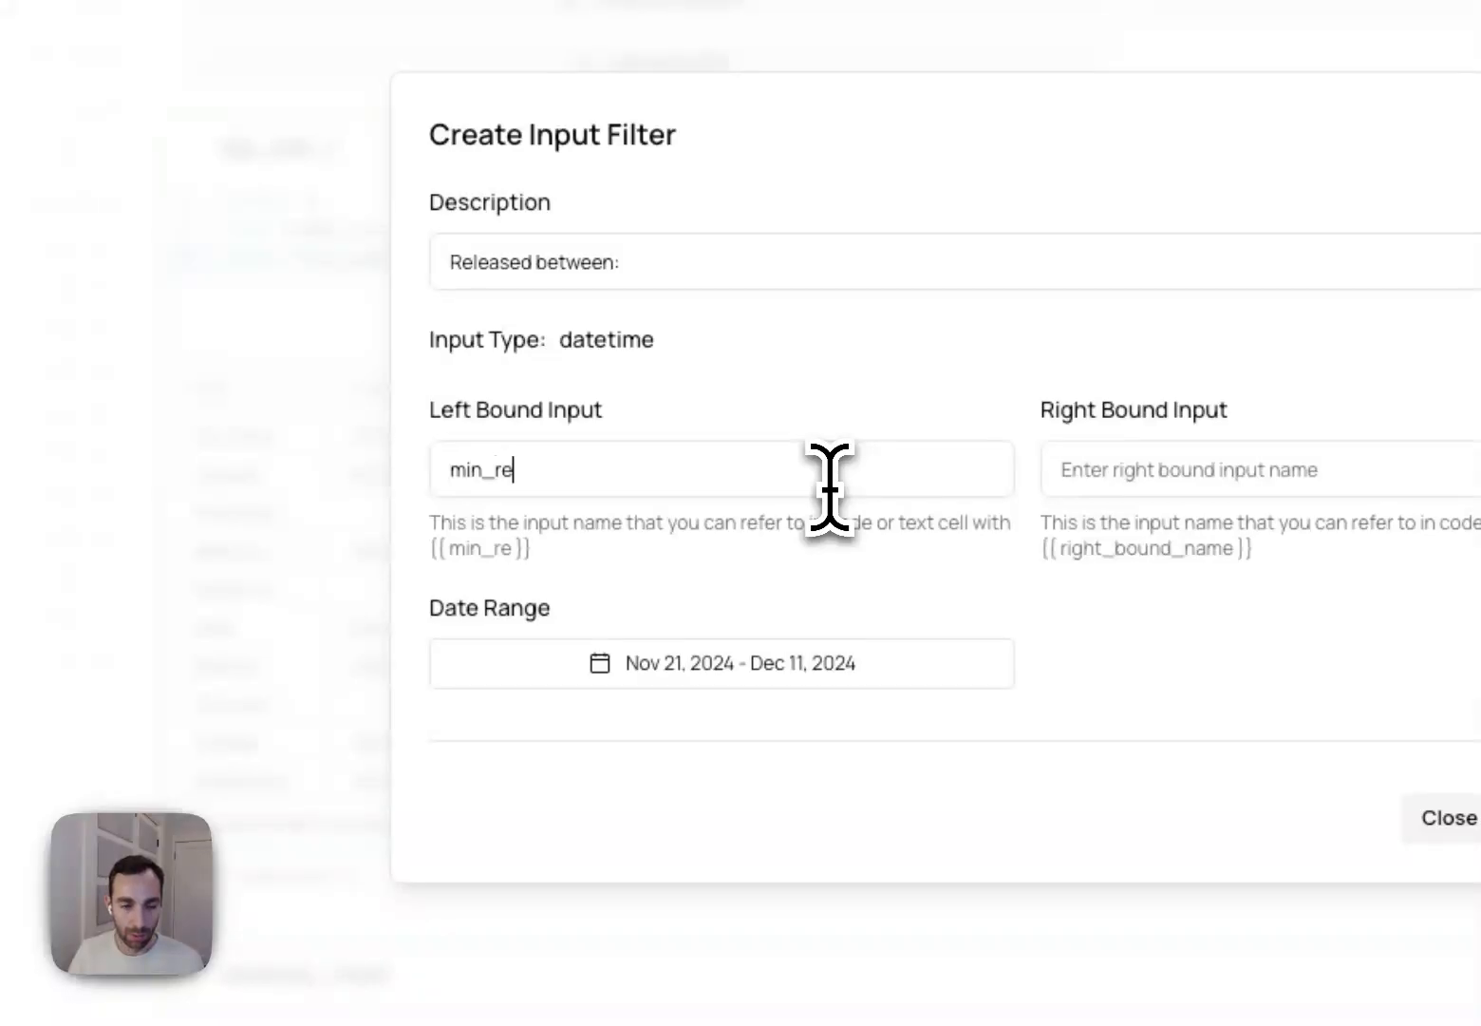
text(max_release_date)
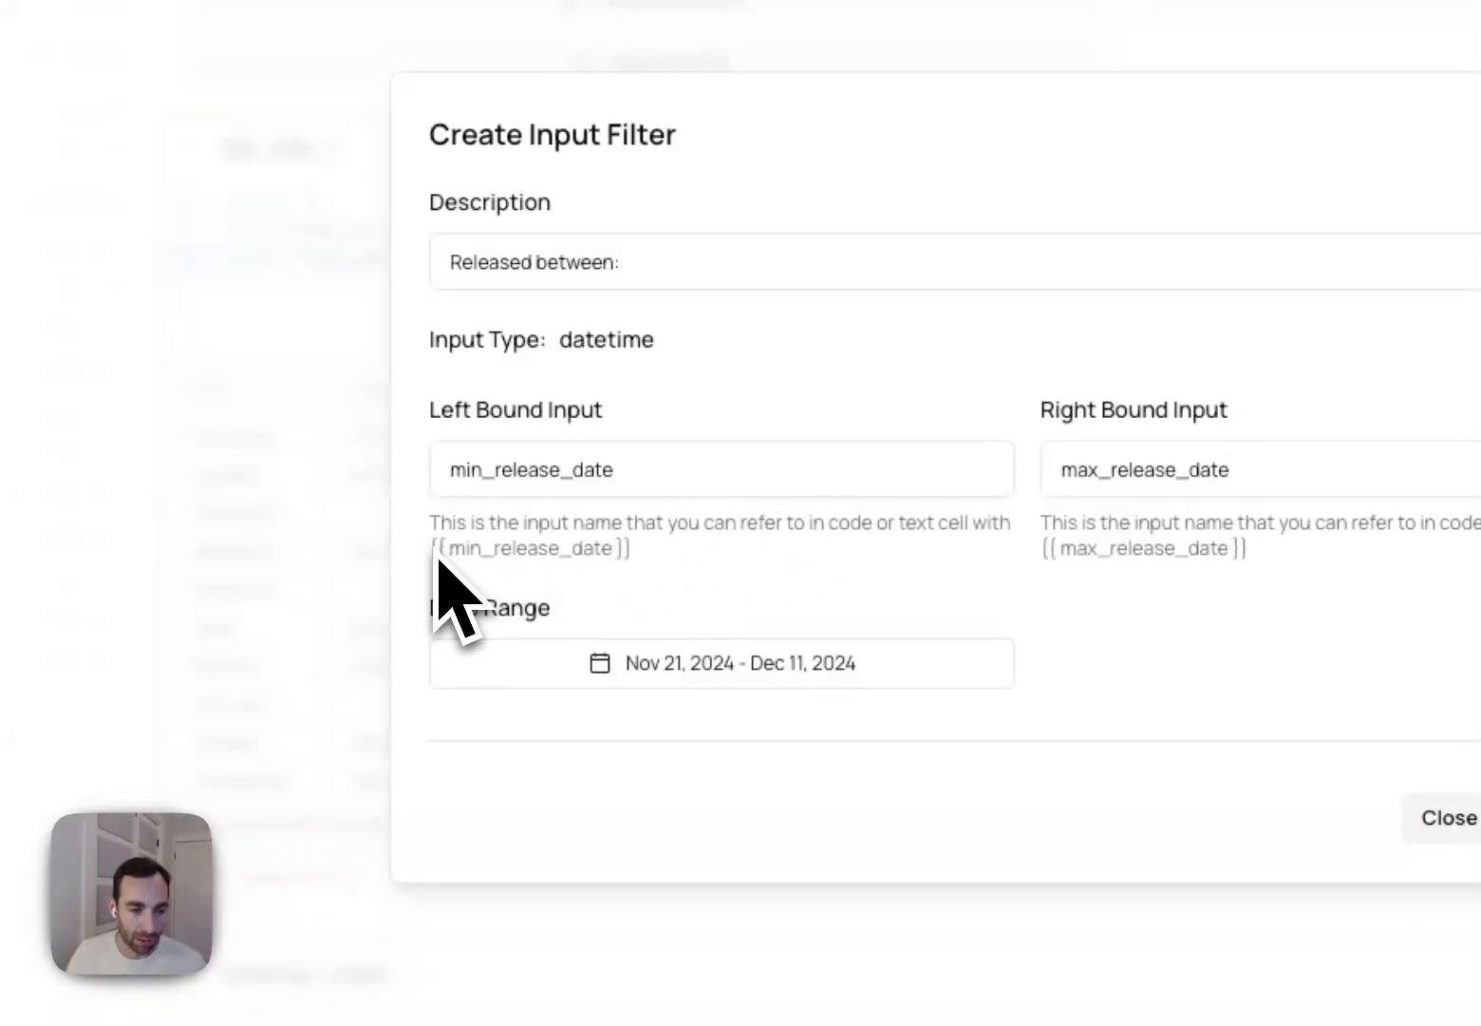
drag(658, 562, 455, 553)
drag(395, 651, 368, 655)
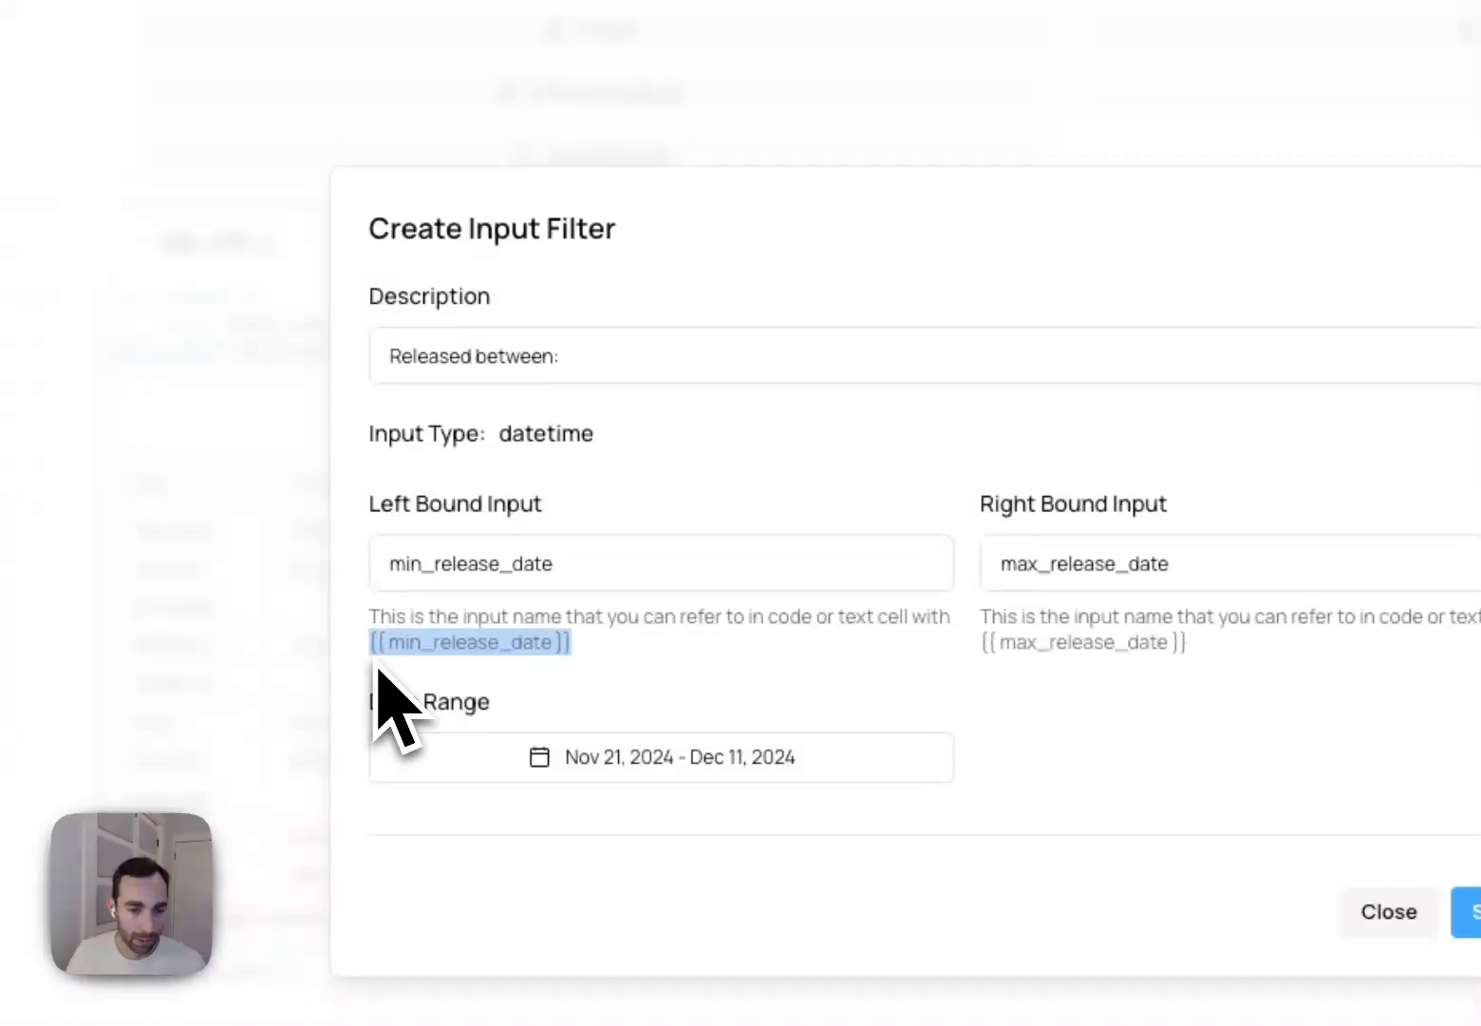
Set the filter's date range to Jan 01, 1900 - Jan 01, 2024 and submit the filter
click(638, 774)
click(513, 181)
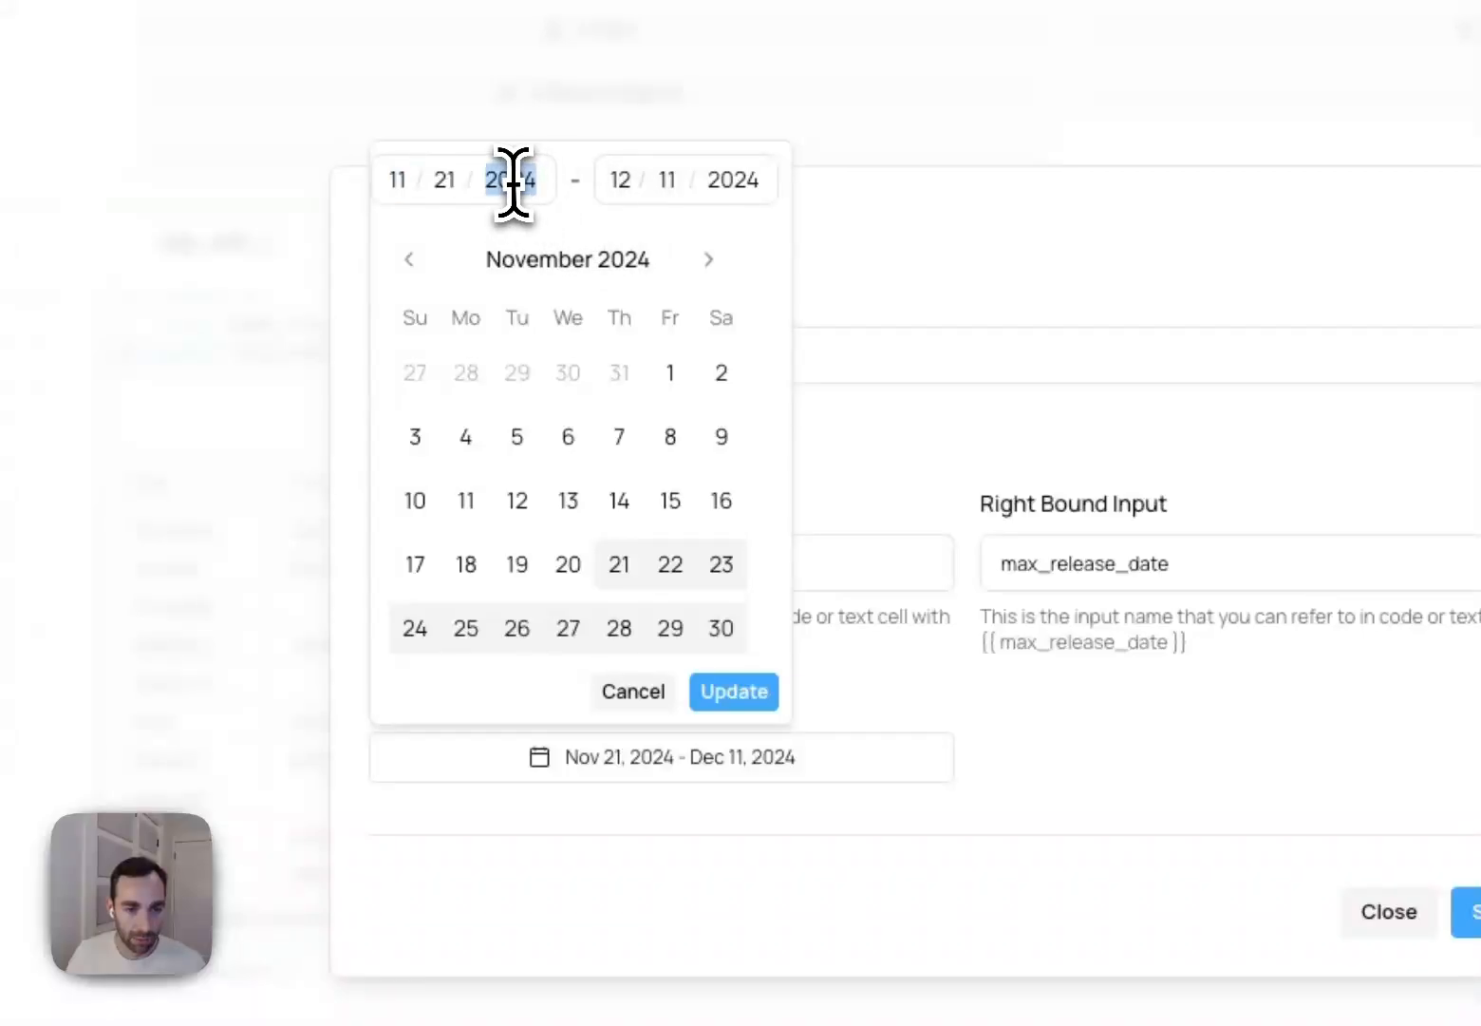
text(1900)
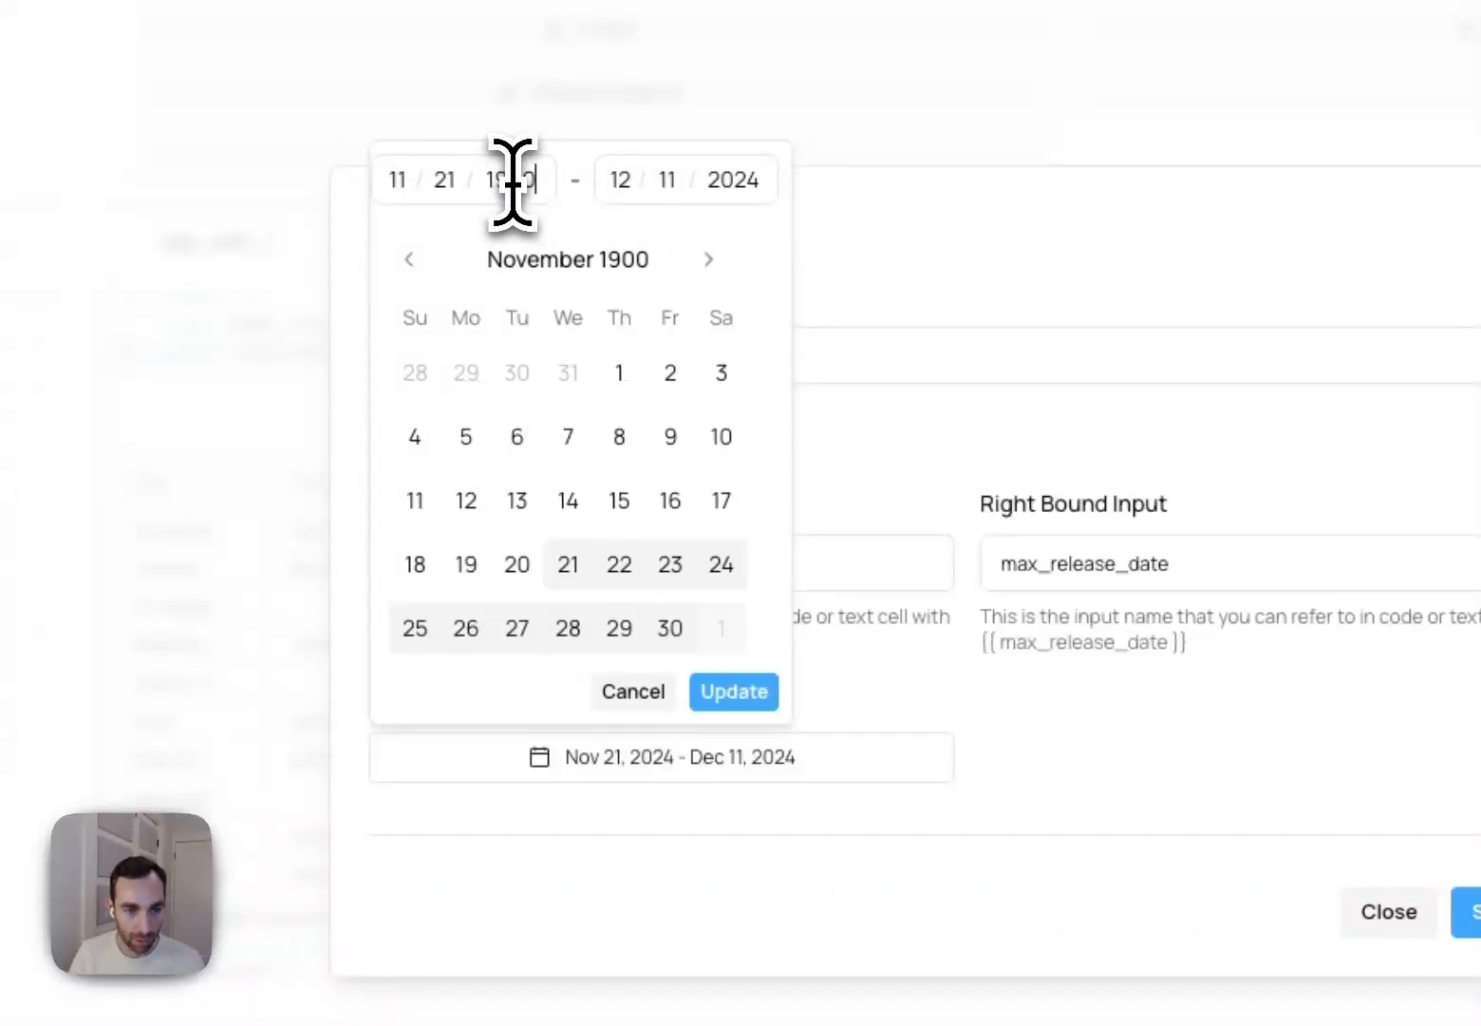
click(398, 180)
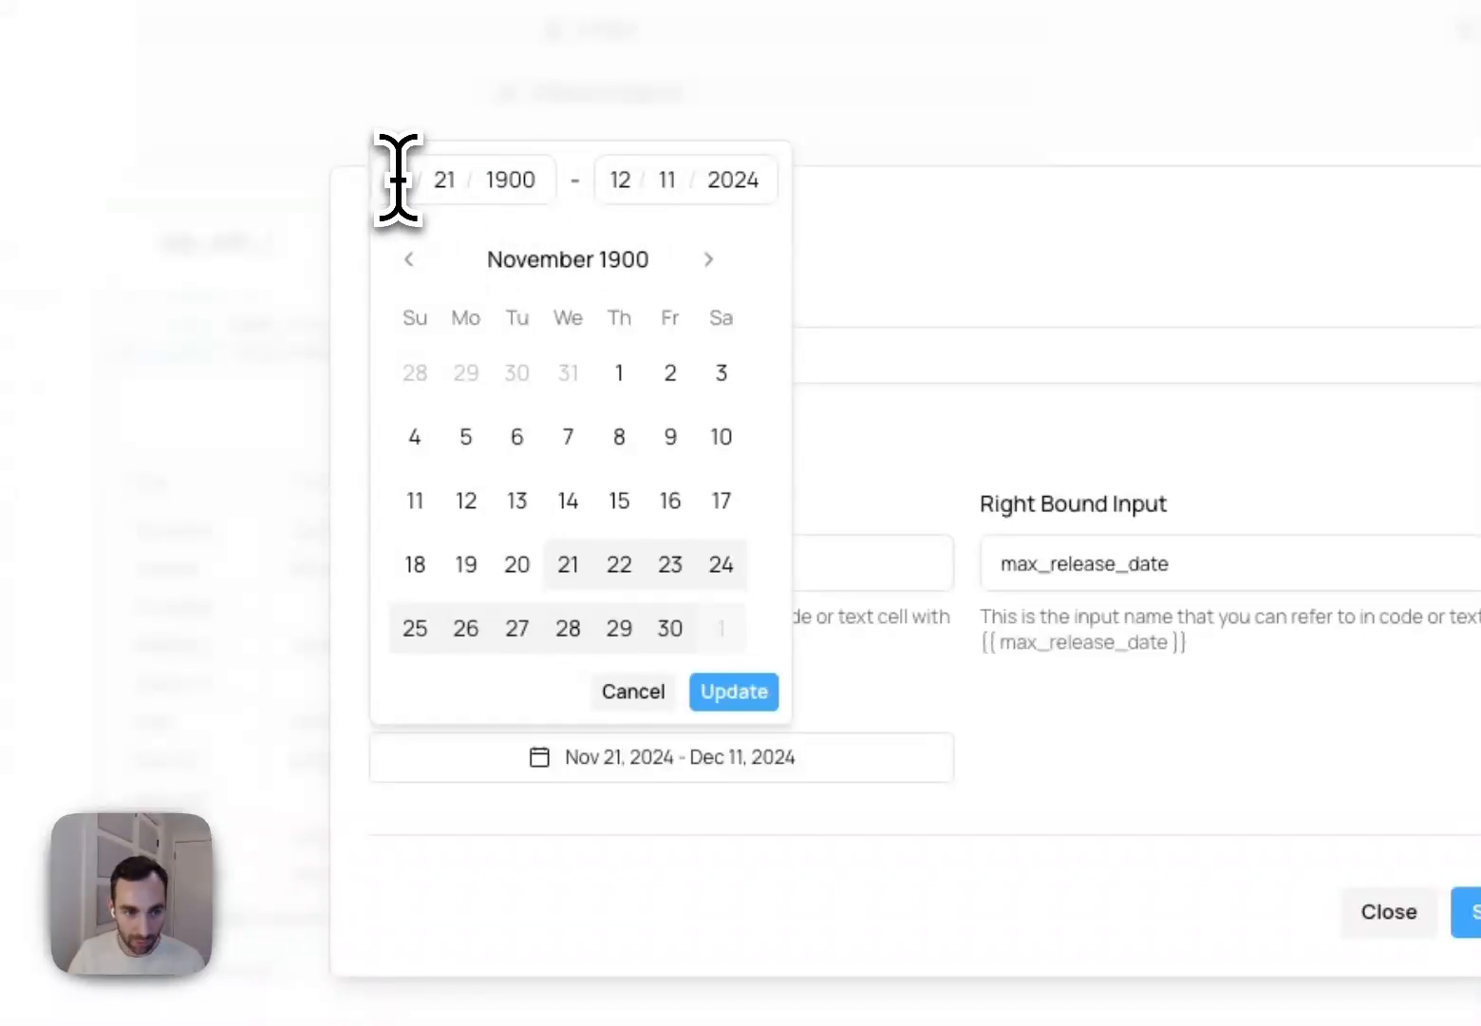
text(1)
click(434, 180)
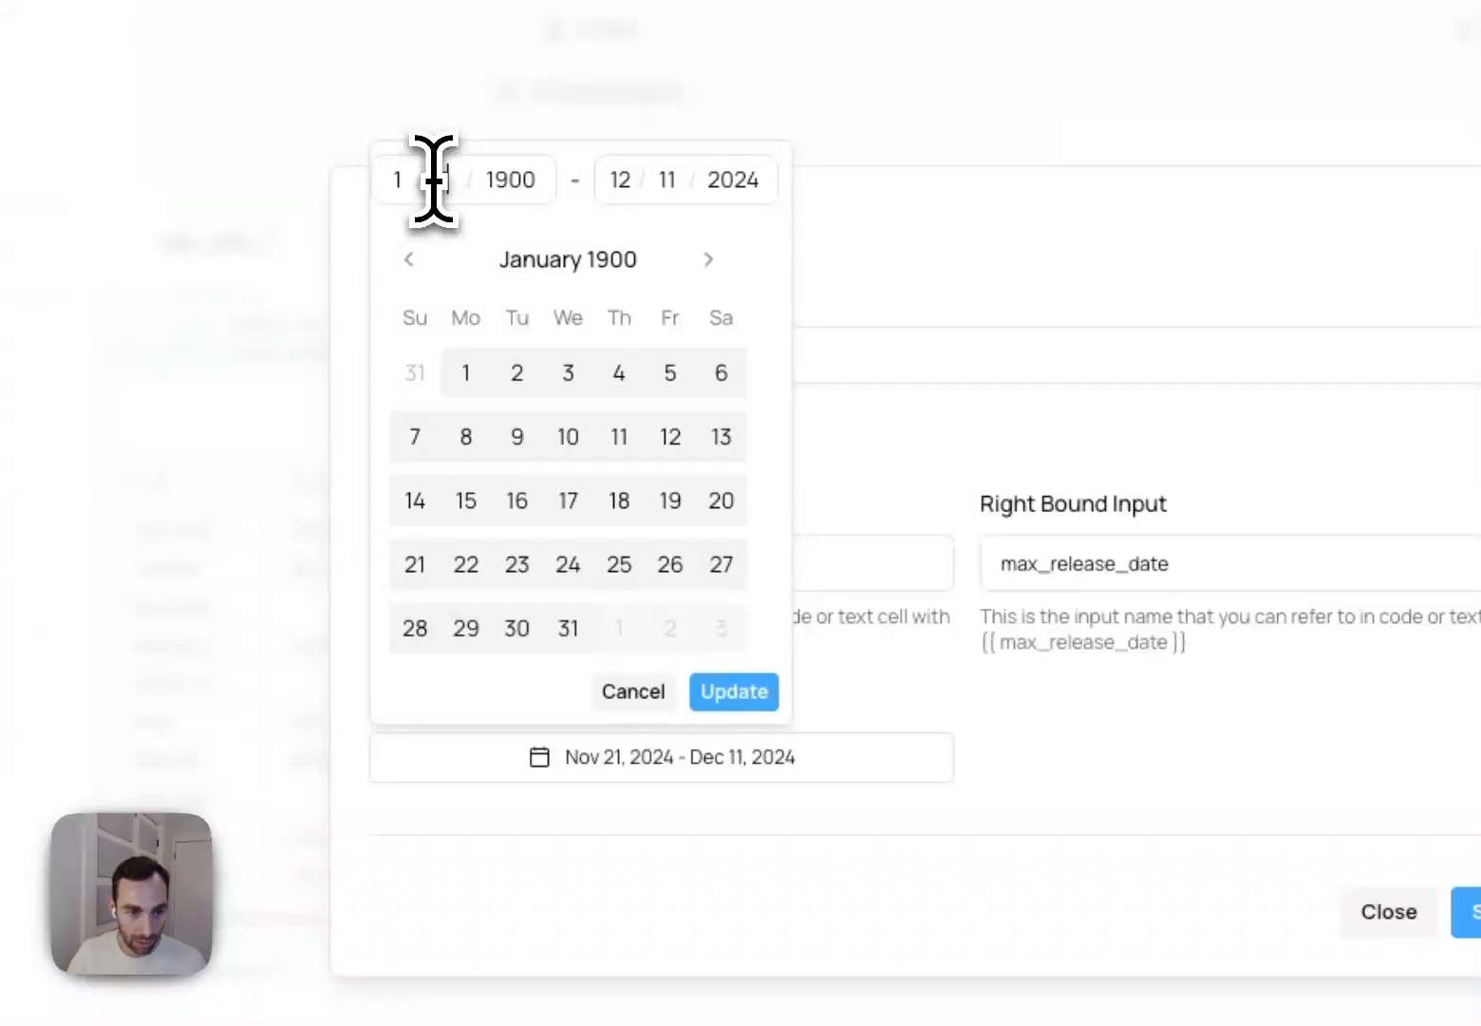
click(634, 180)
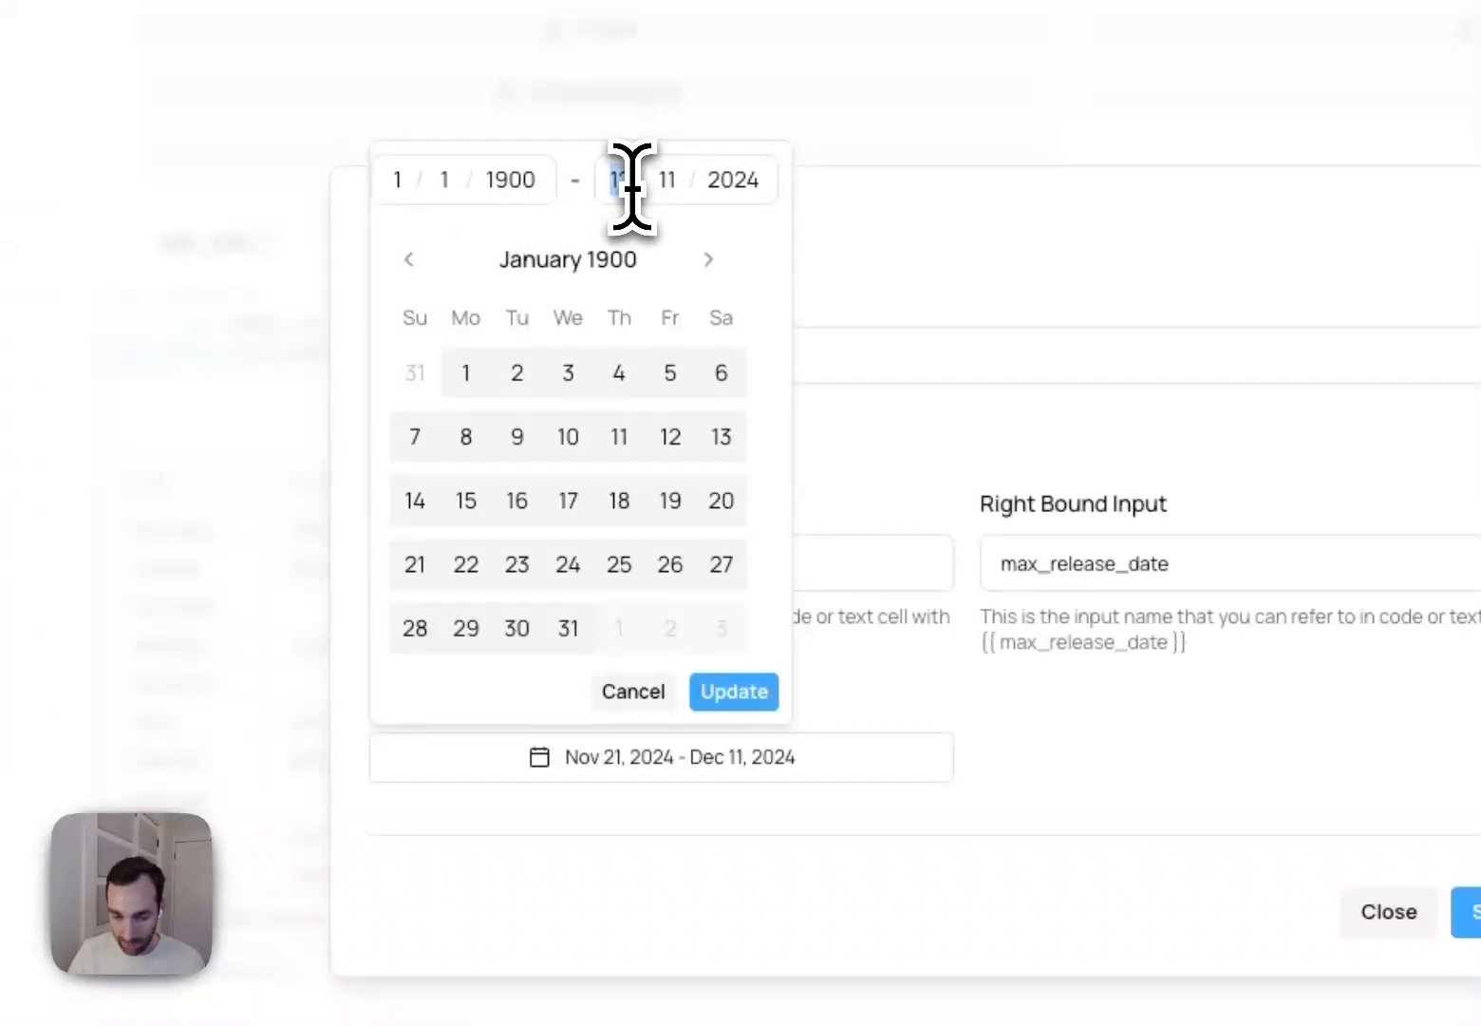
click(658, 179)
text(1)
click(741, 178)
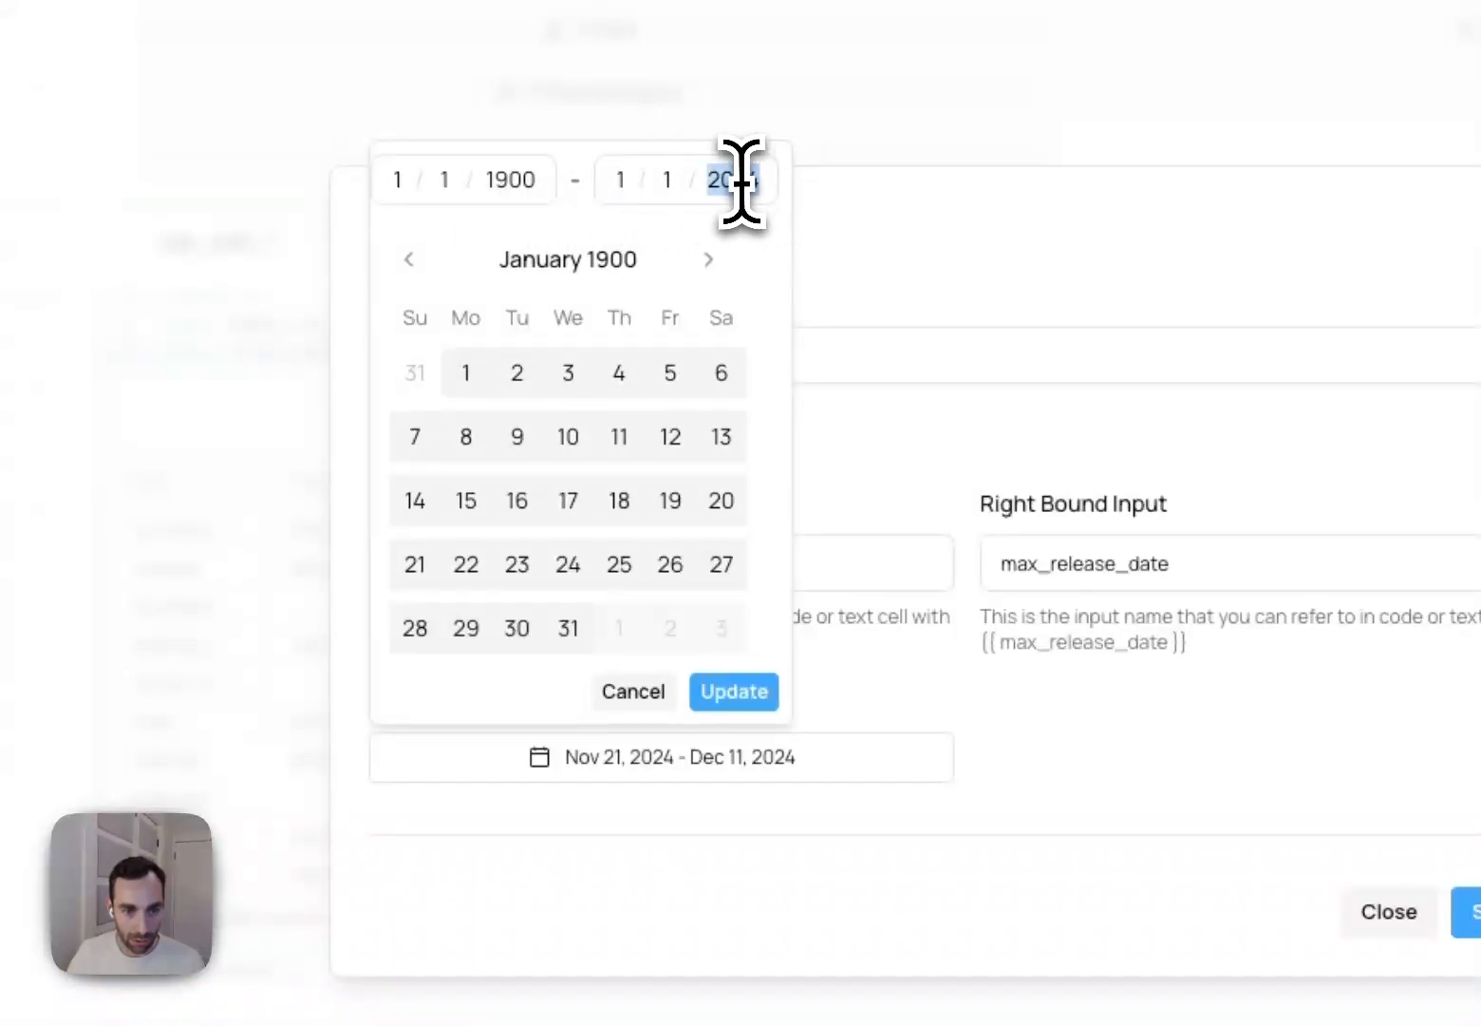
click(734, 692)
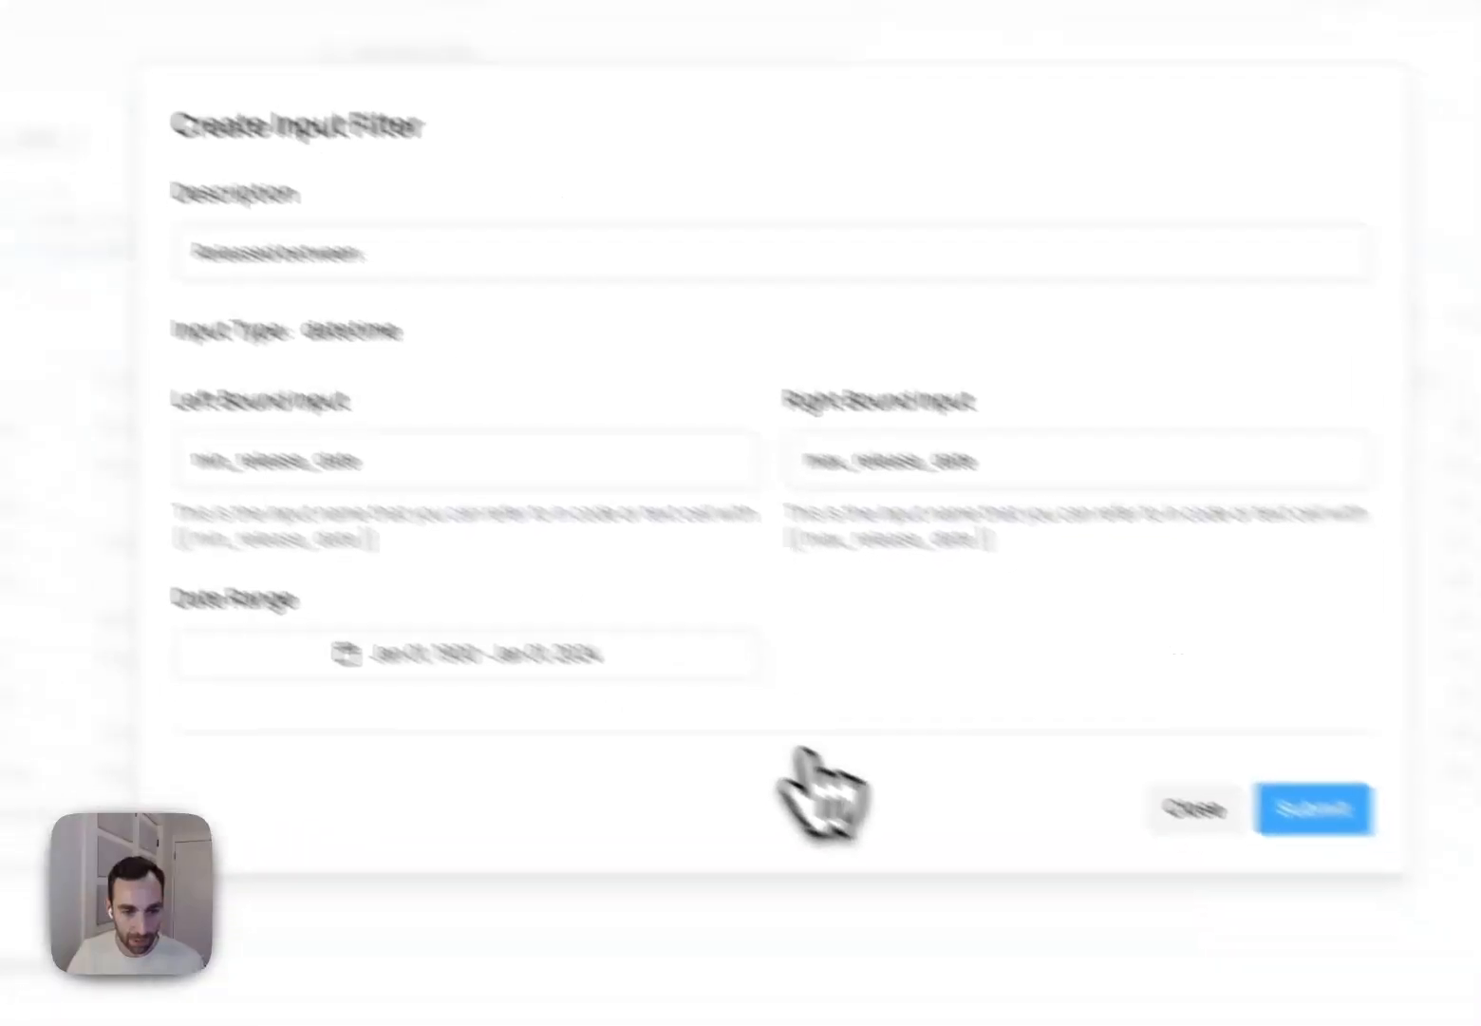
click(1139, 717)
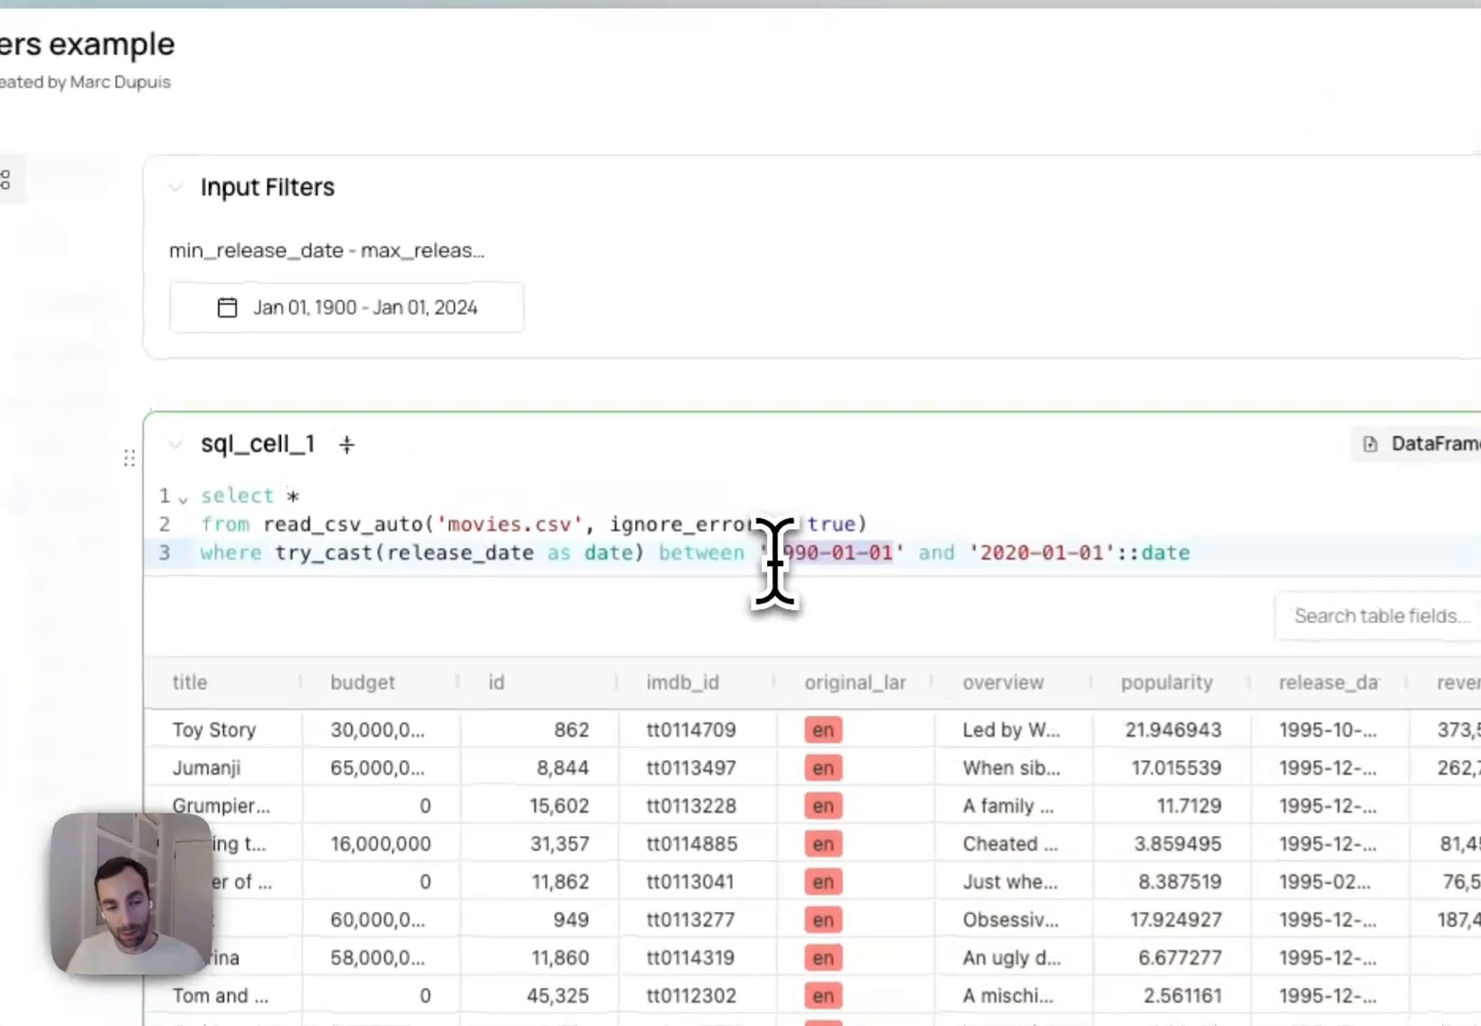
Add a ::date cast to the start date in the where clause of sql_cell_1
click(909, 567)
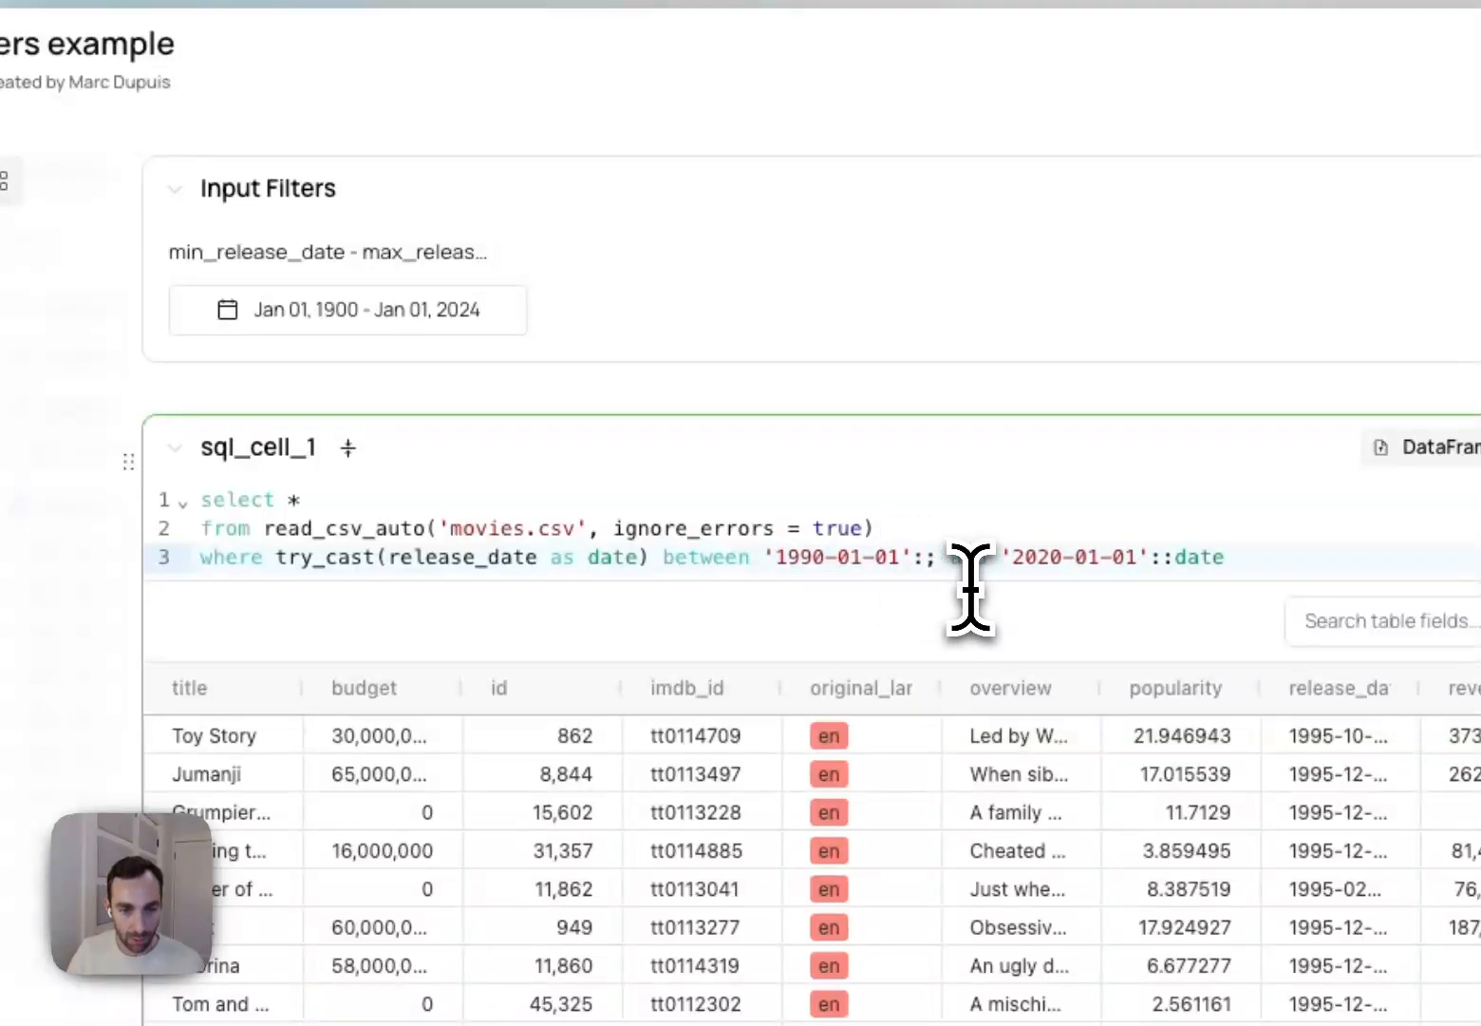
text(::date)
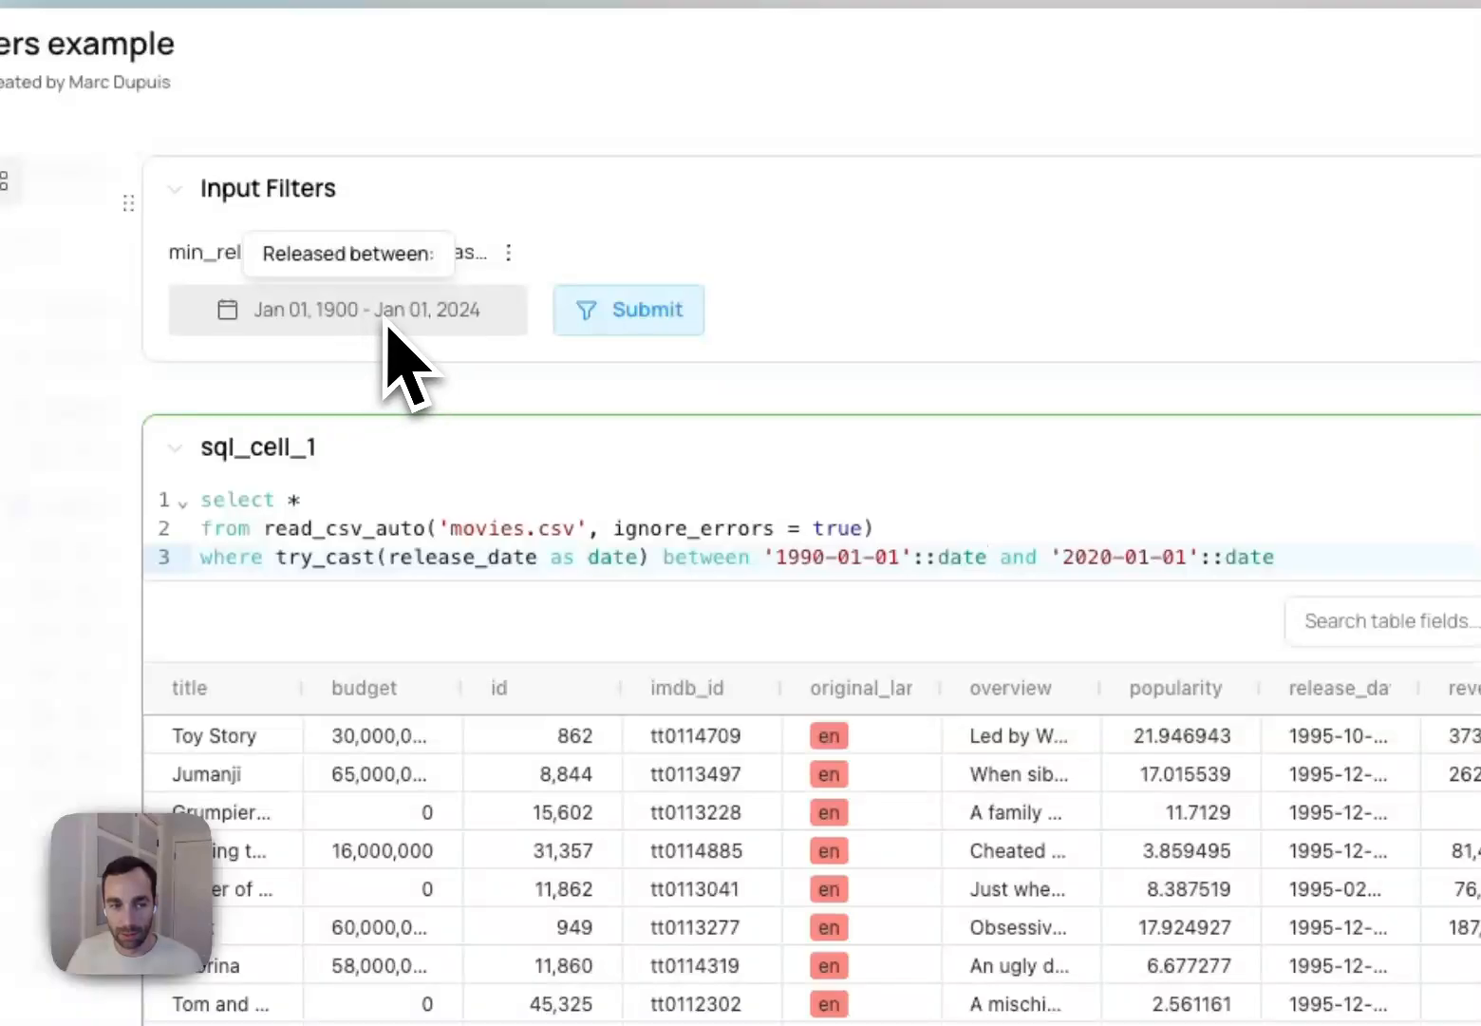
scroll(386, 320, down, 1)
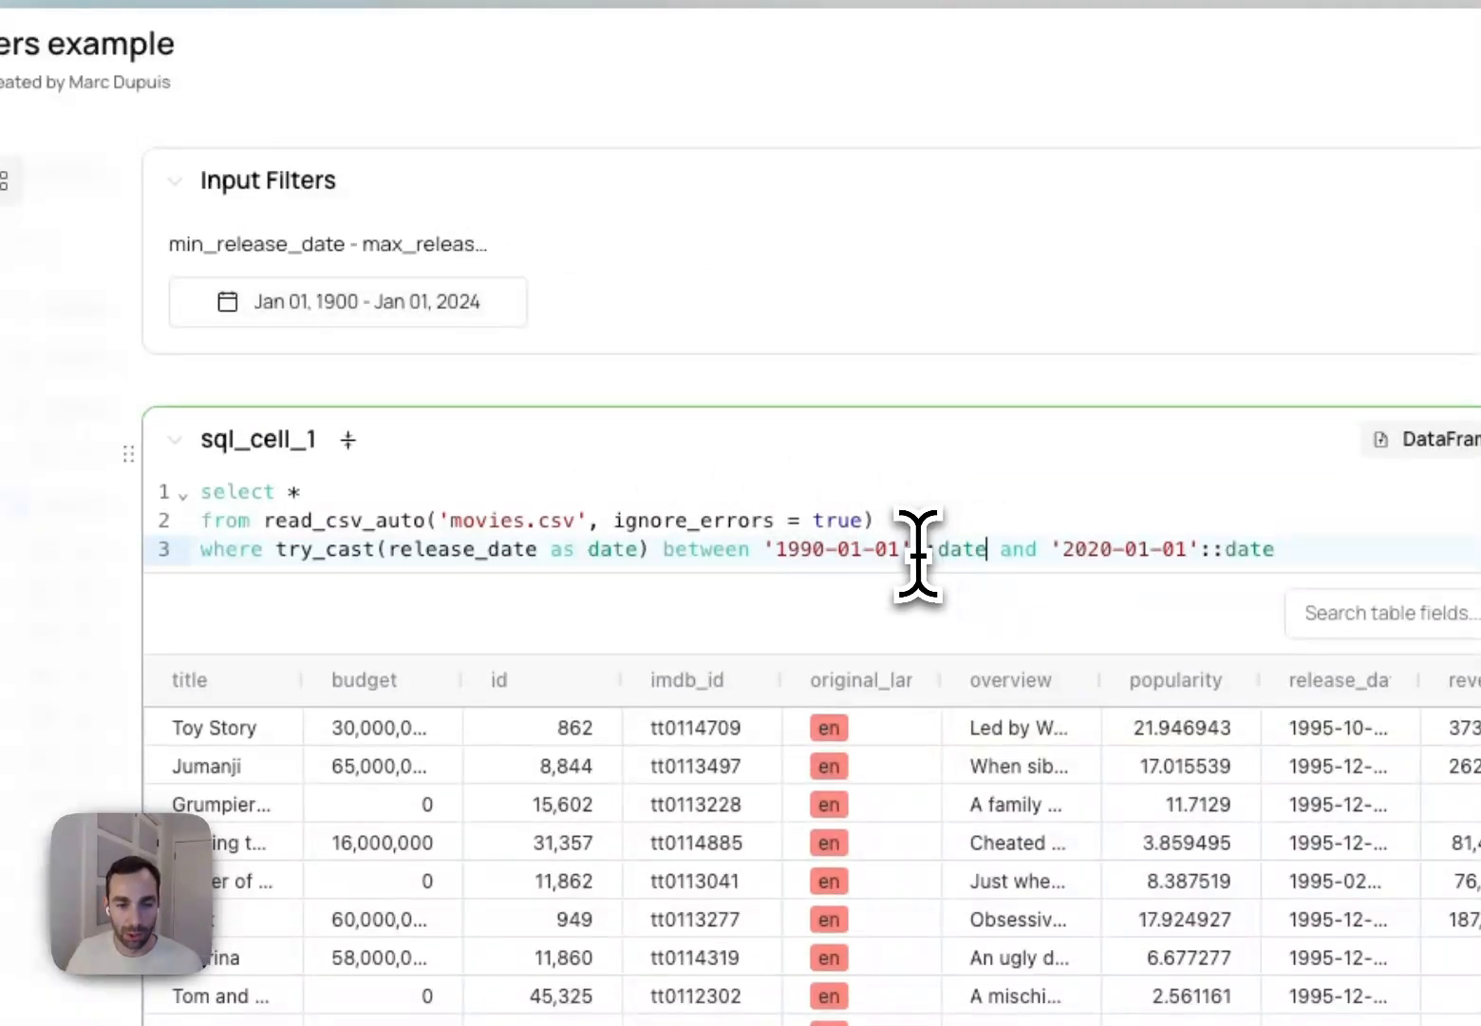
Replace the start date between the quotes in sql_cell_1's where clause with {{min_release_date}}
drag(900, 551, 775, 554)
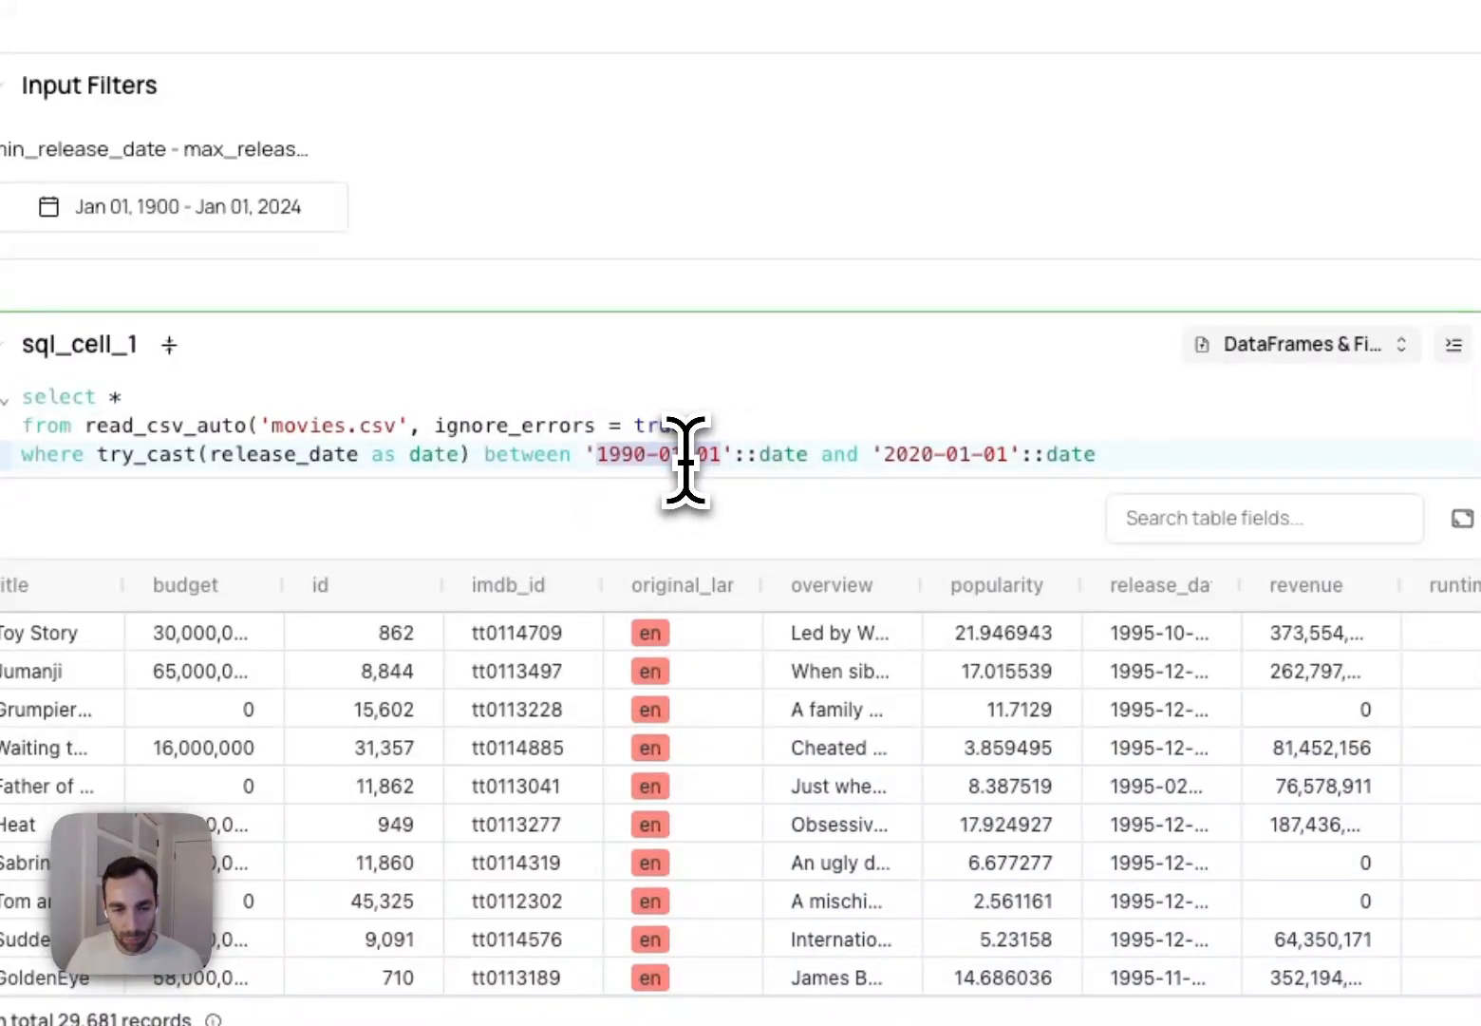
key(BackSpace)
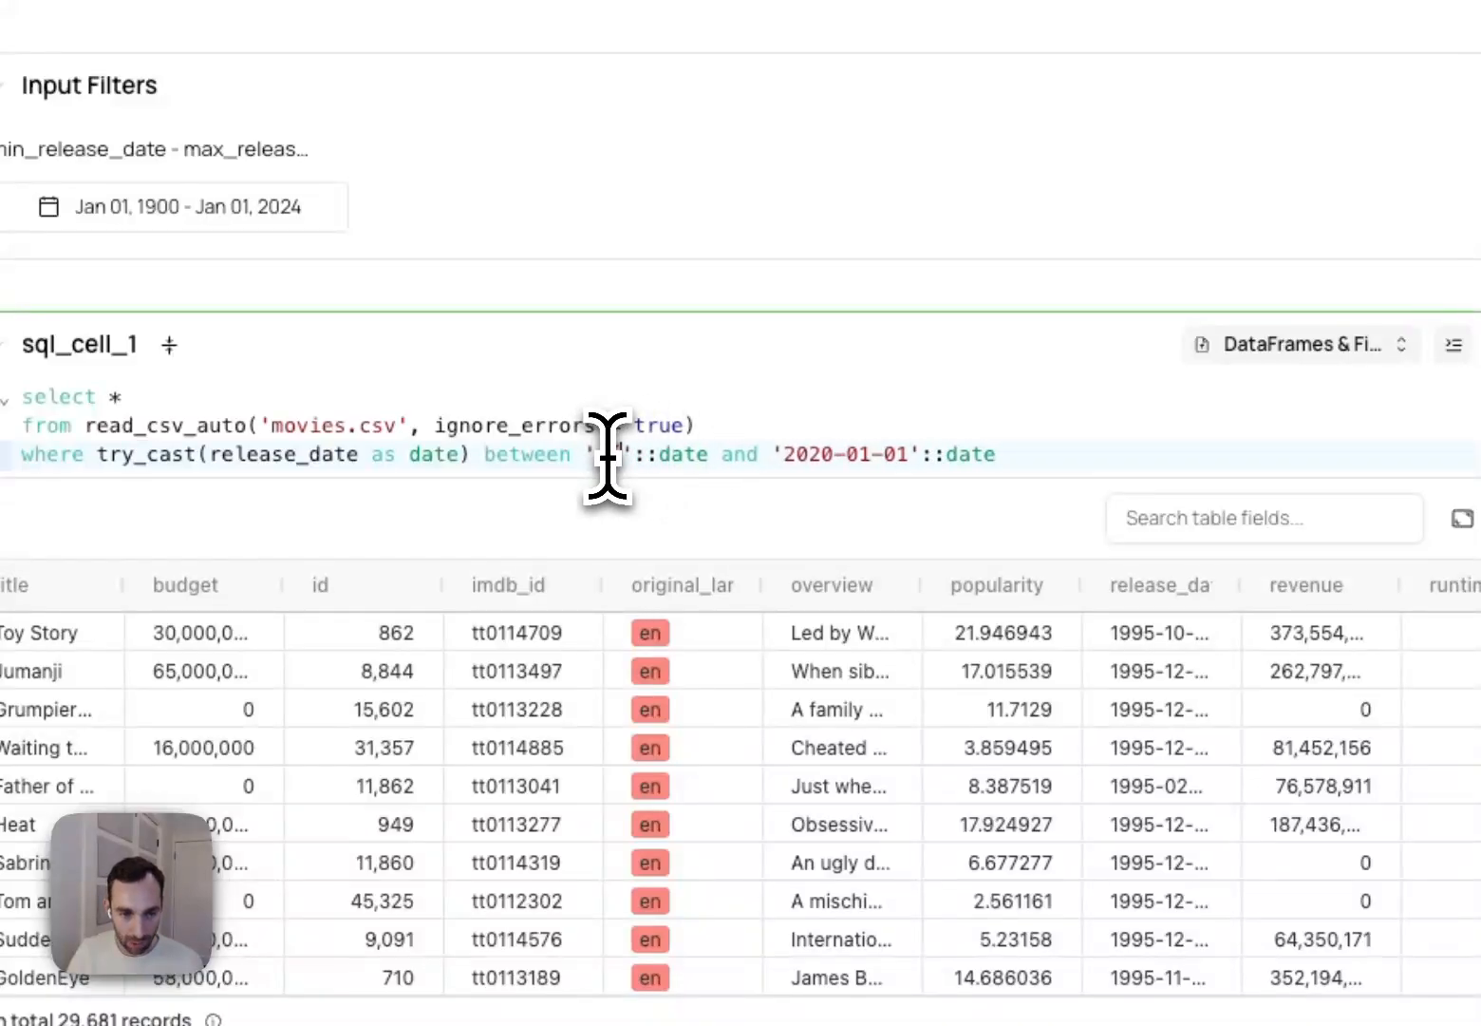
text({})
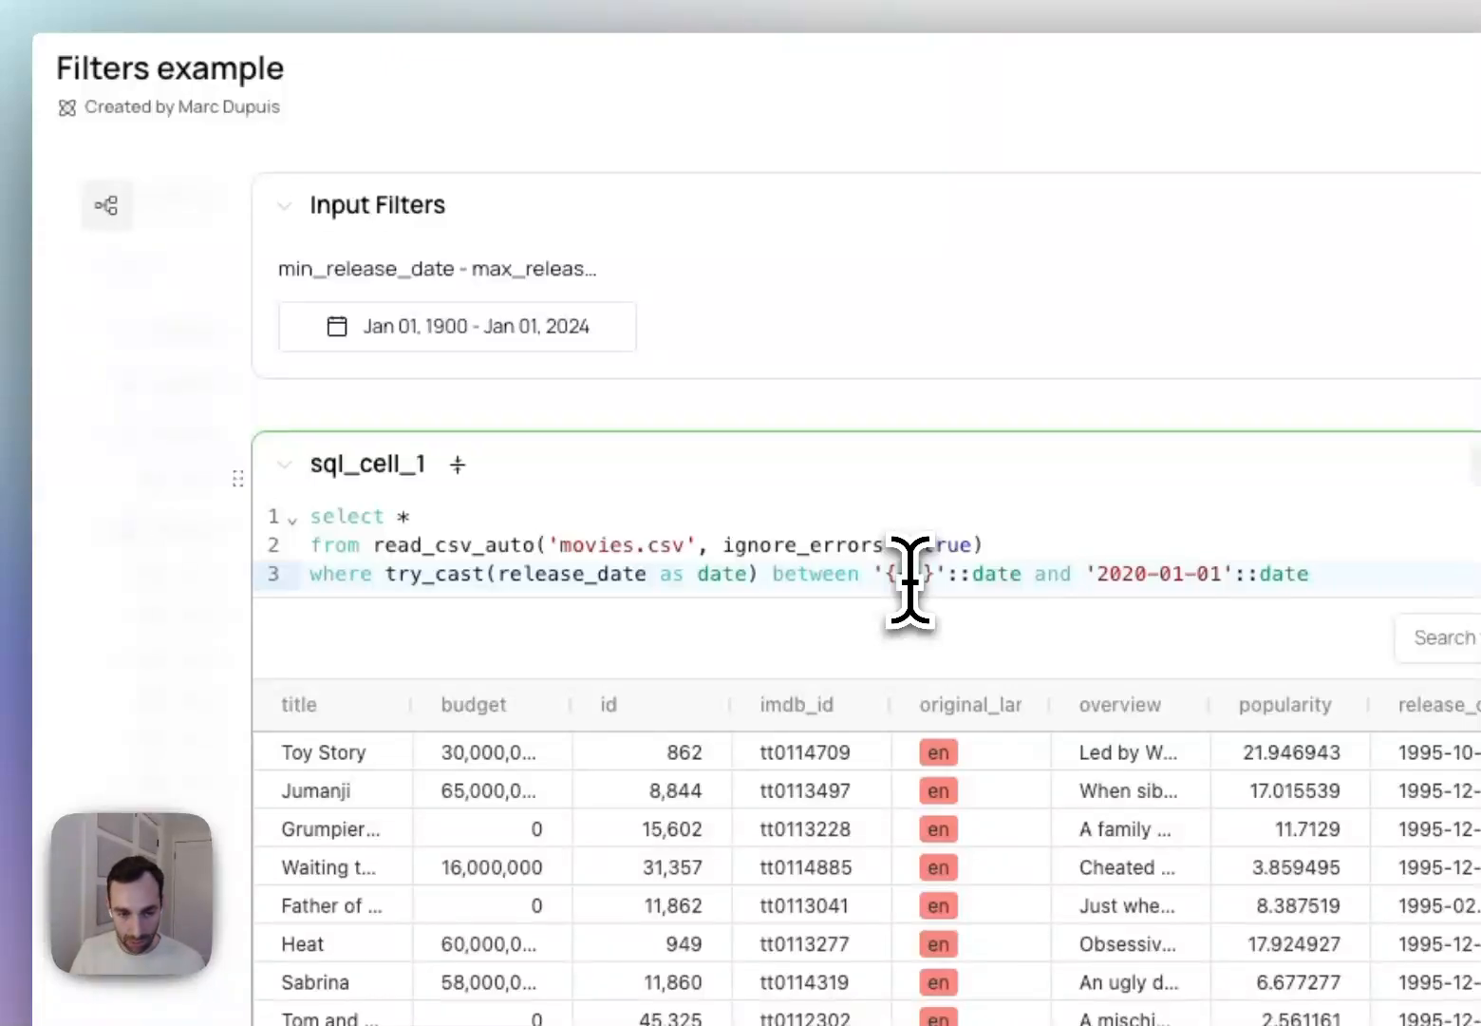
text(min_release)
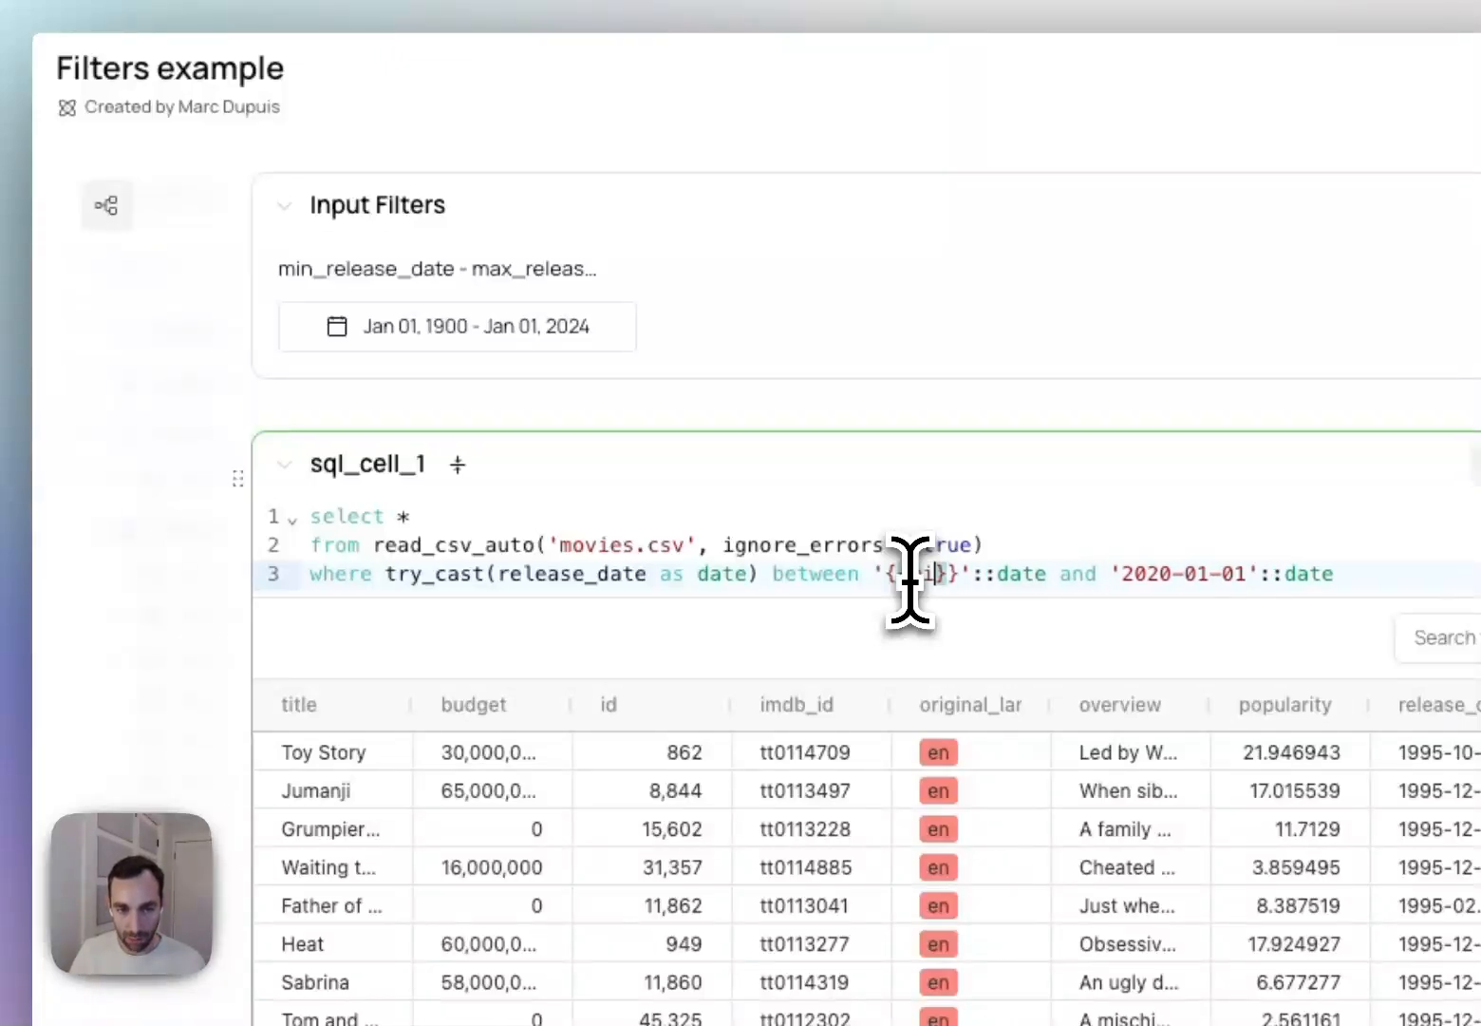
text(_date)
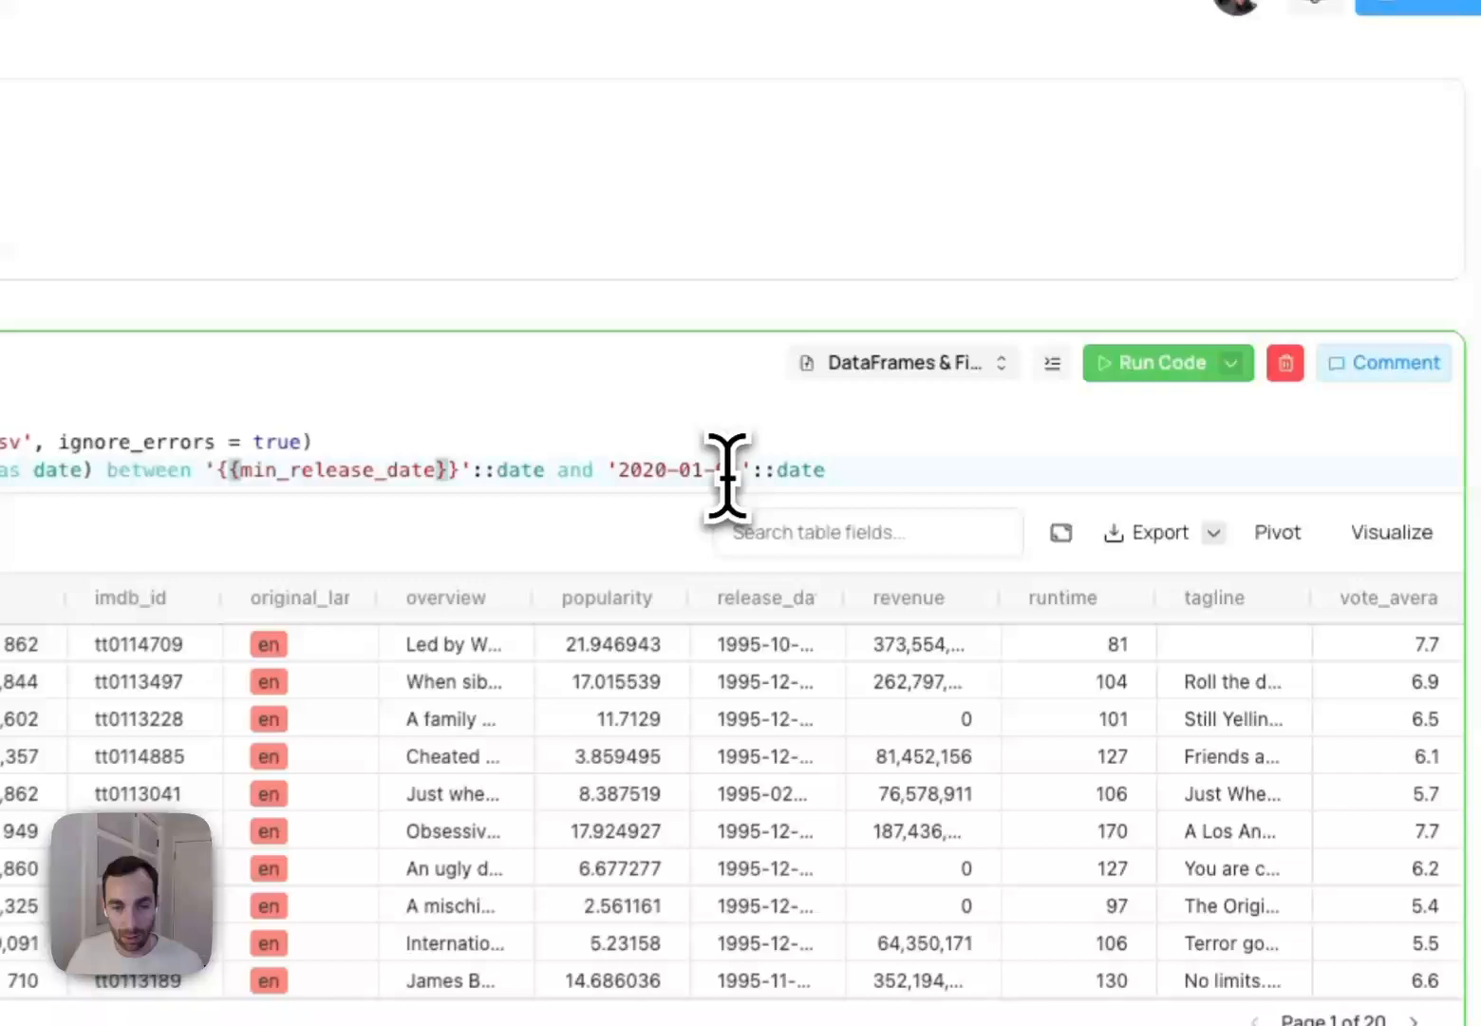
Replace the end date between the quotes in the where clause with {{max_release_date}} and run sql_cell_1
drag(738, 475, 610, 484)
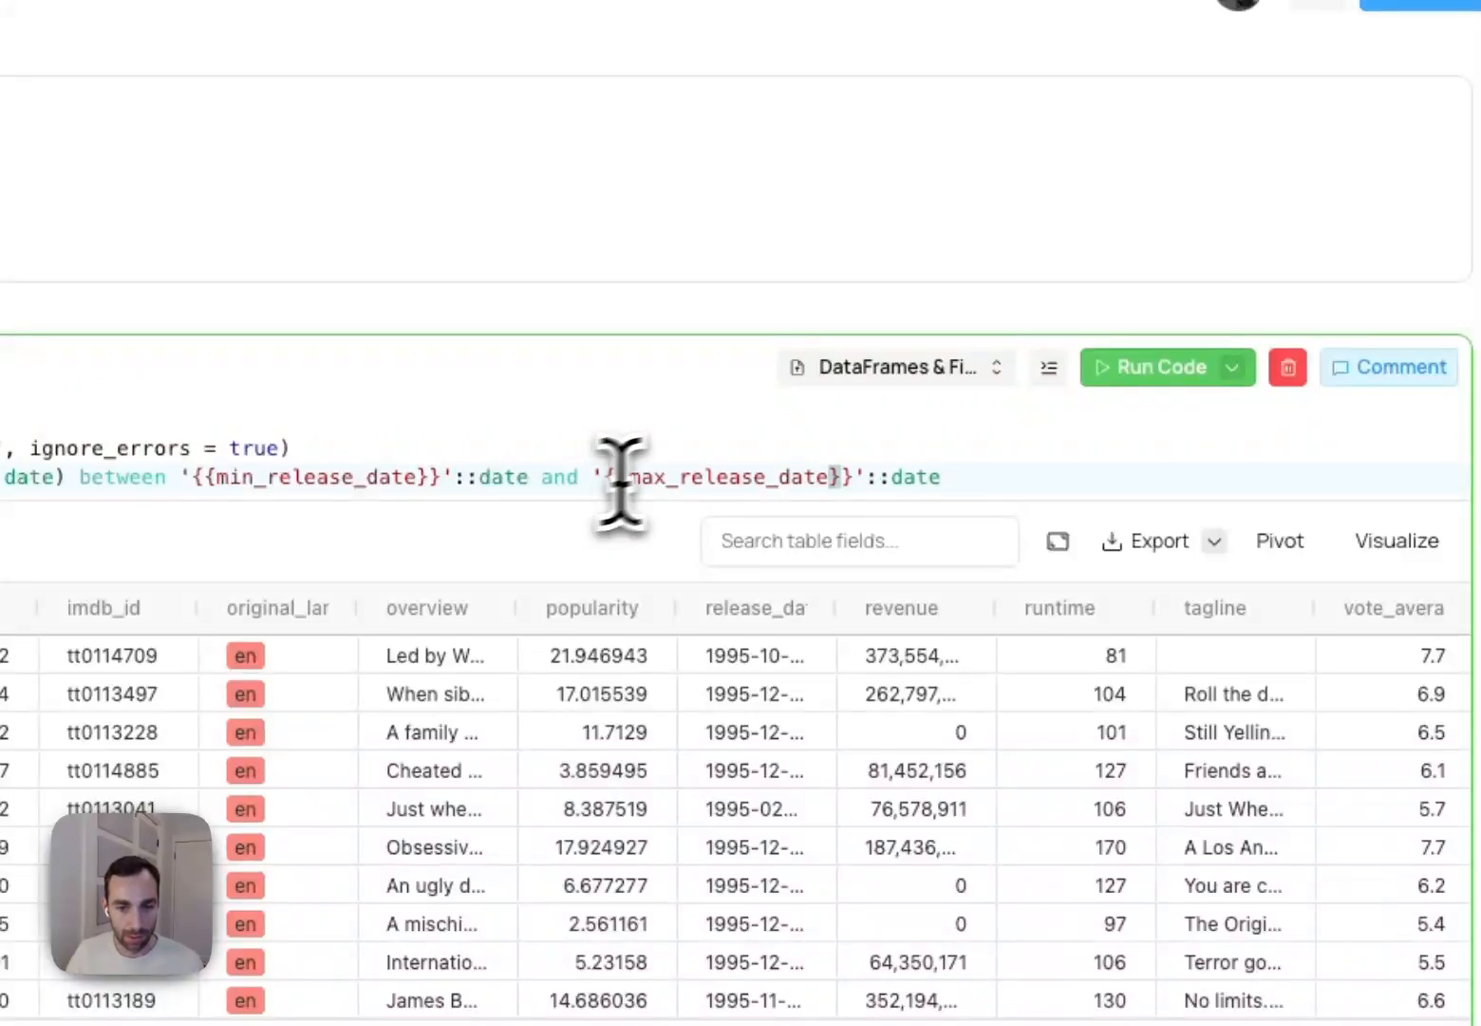
click(1046, 482)
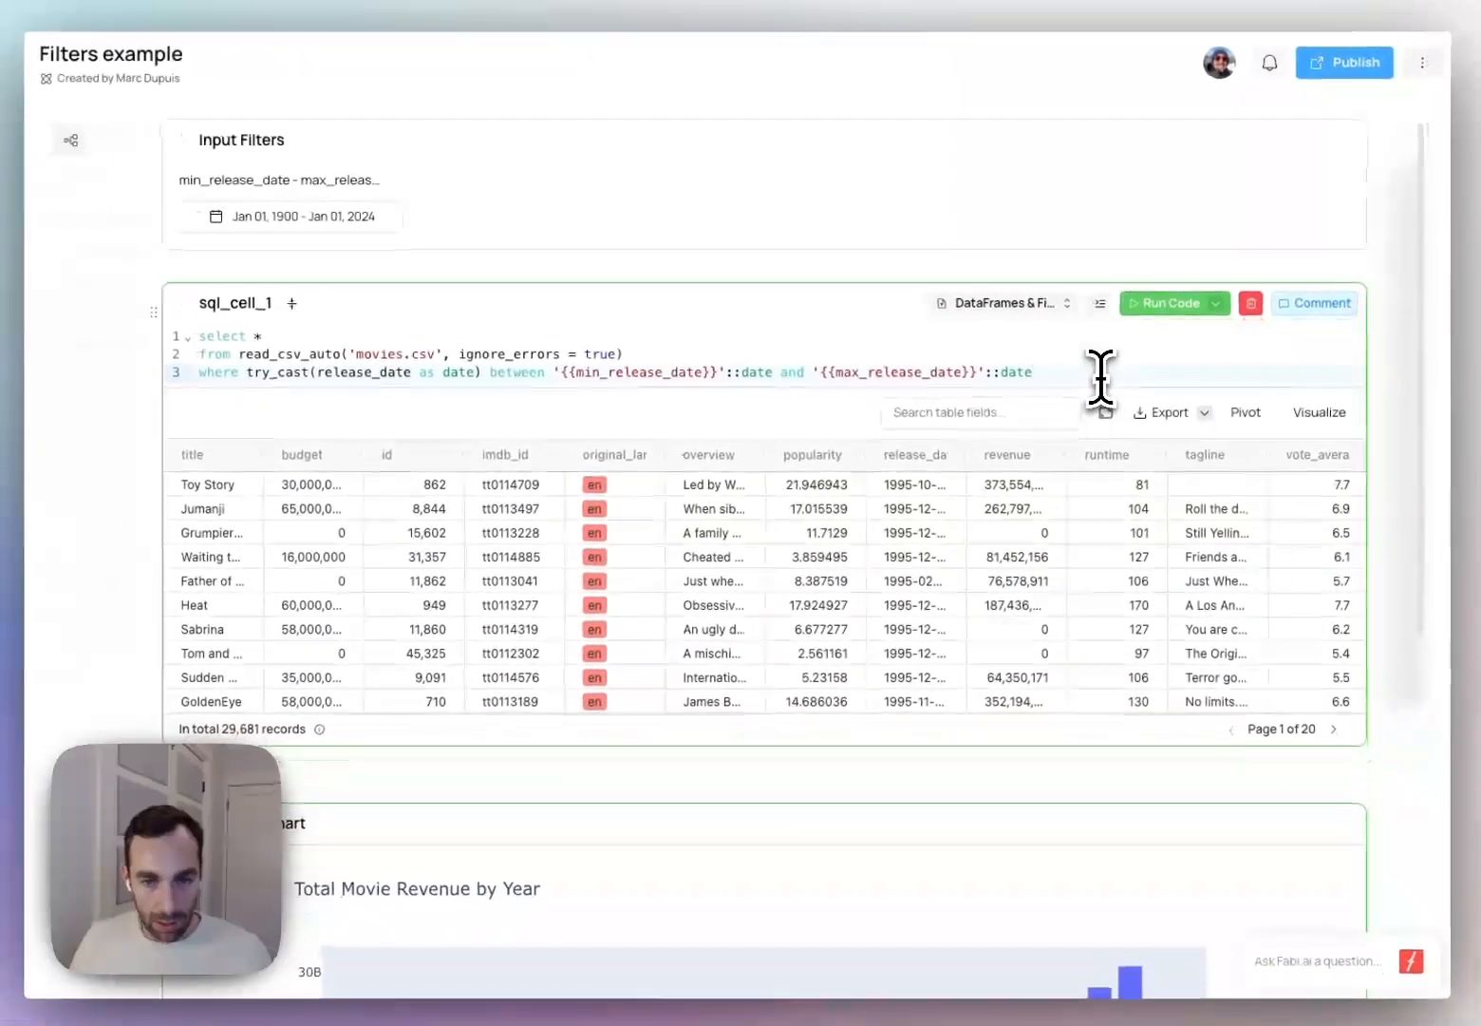
click(1177, 303)
scroll(1109, 479, down, 5)
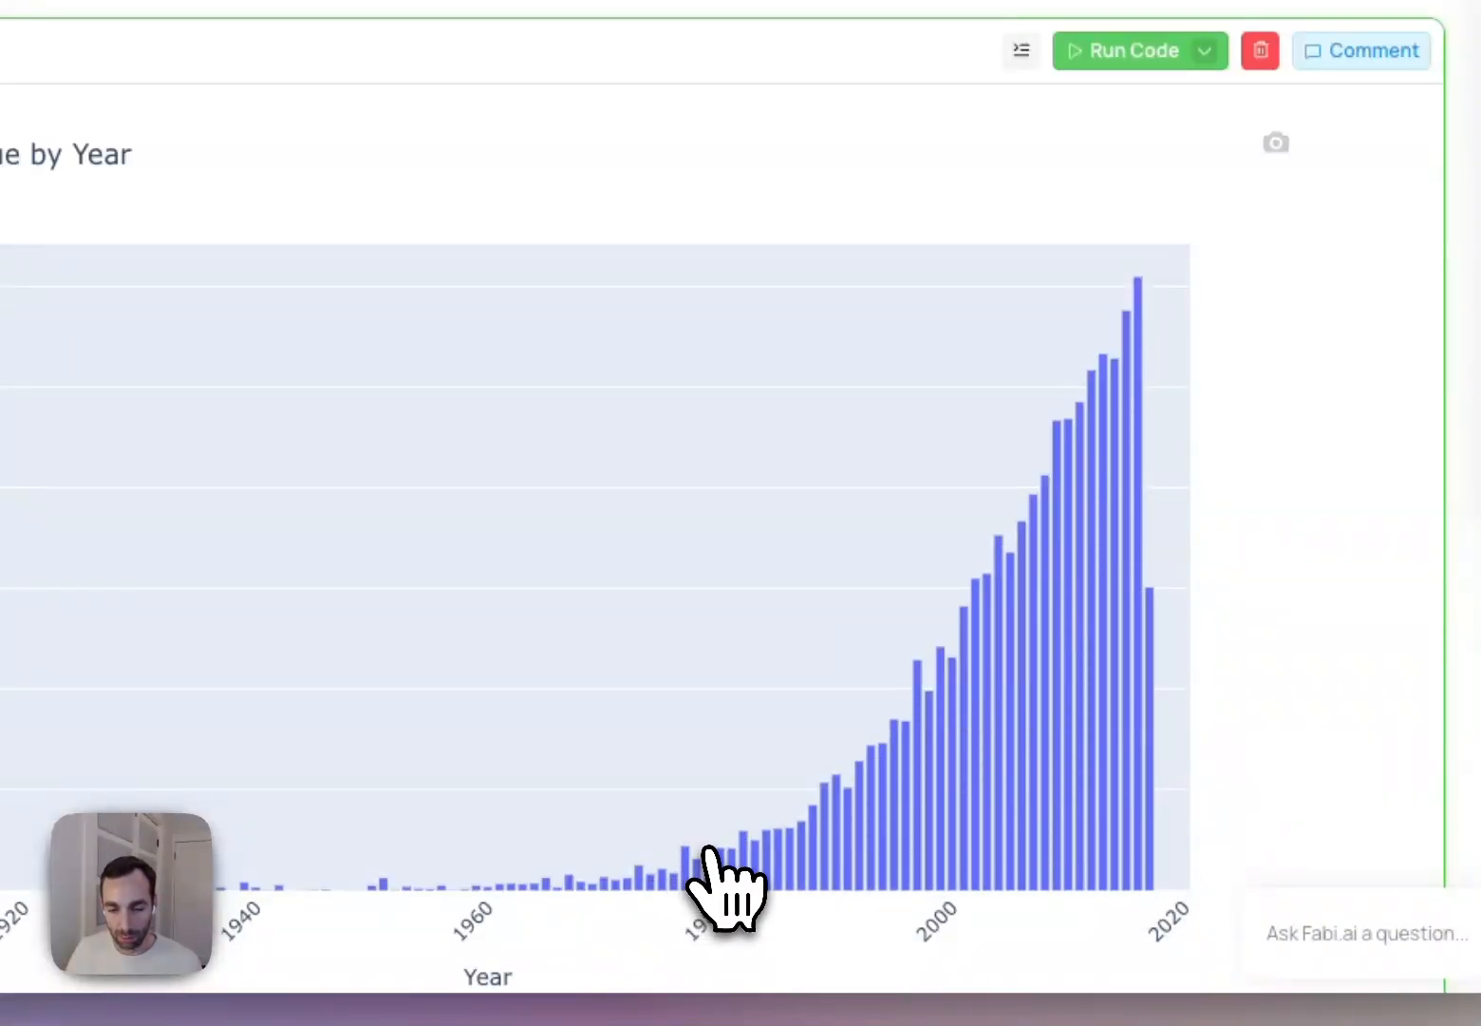
Set the release date filter to Jan 01, 1990 - Jan 01, 2000, submit it and check the revenue chart
scroll(726, 631, up, 5)
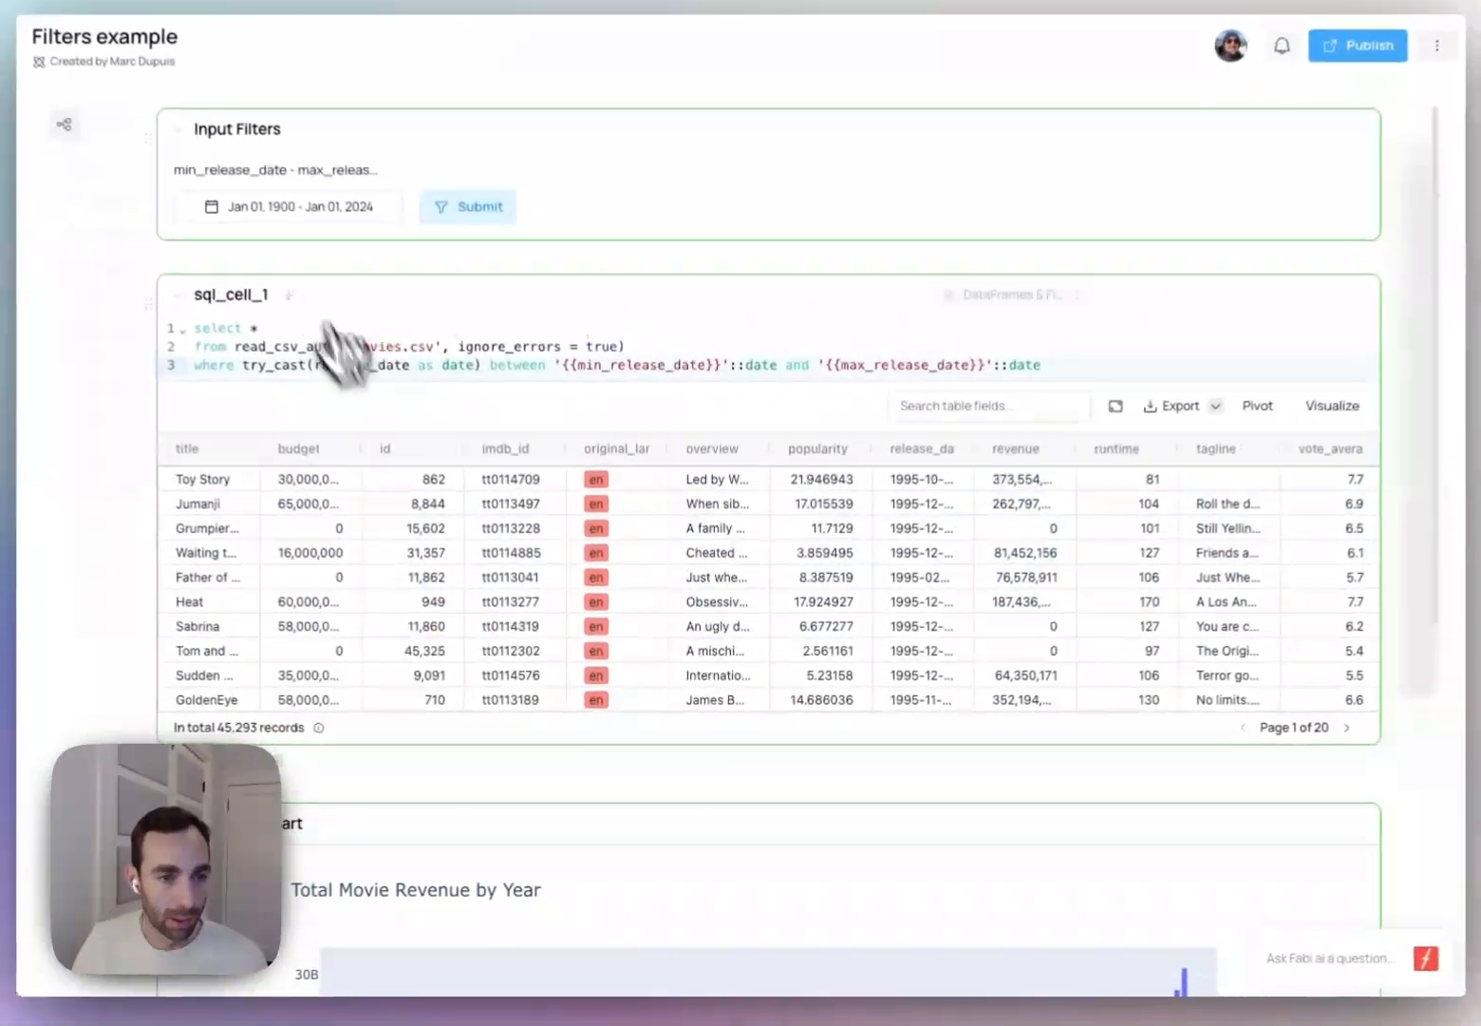
click(300, 209)
click(257, 252)
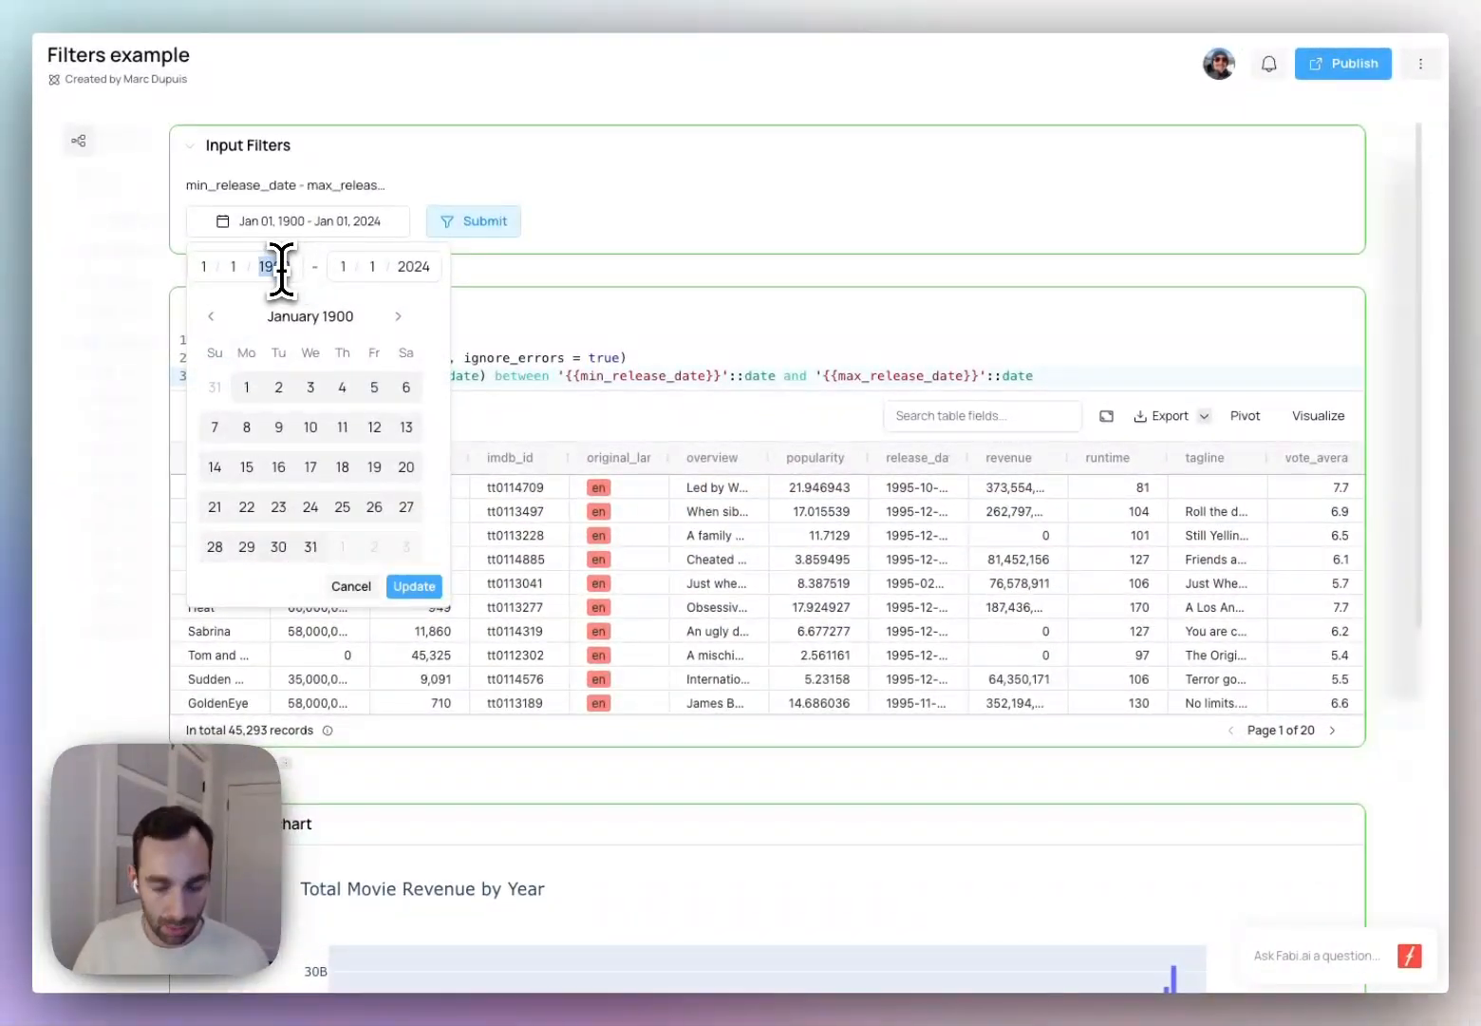
text(1990)
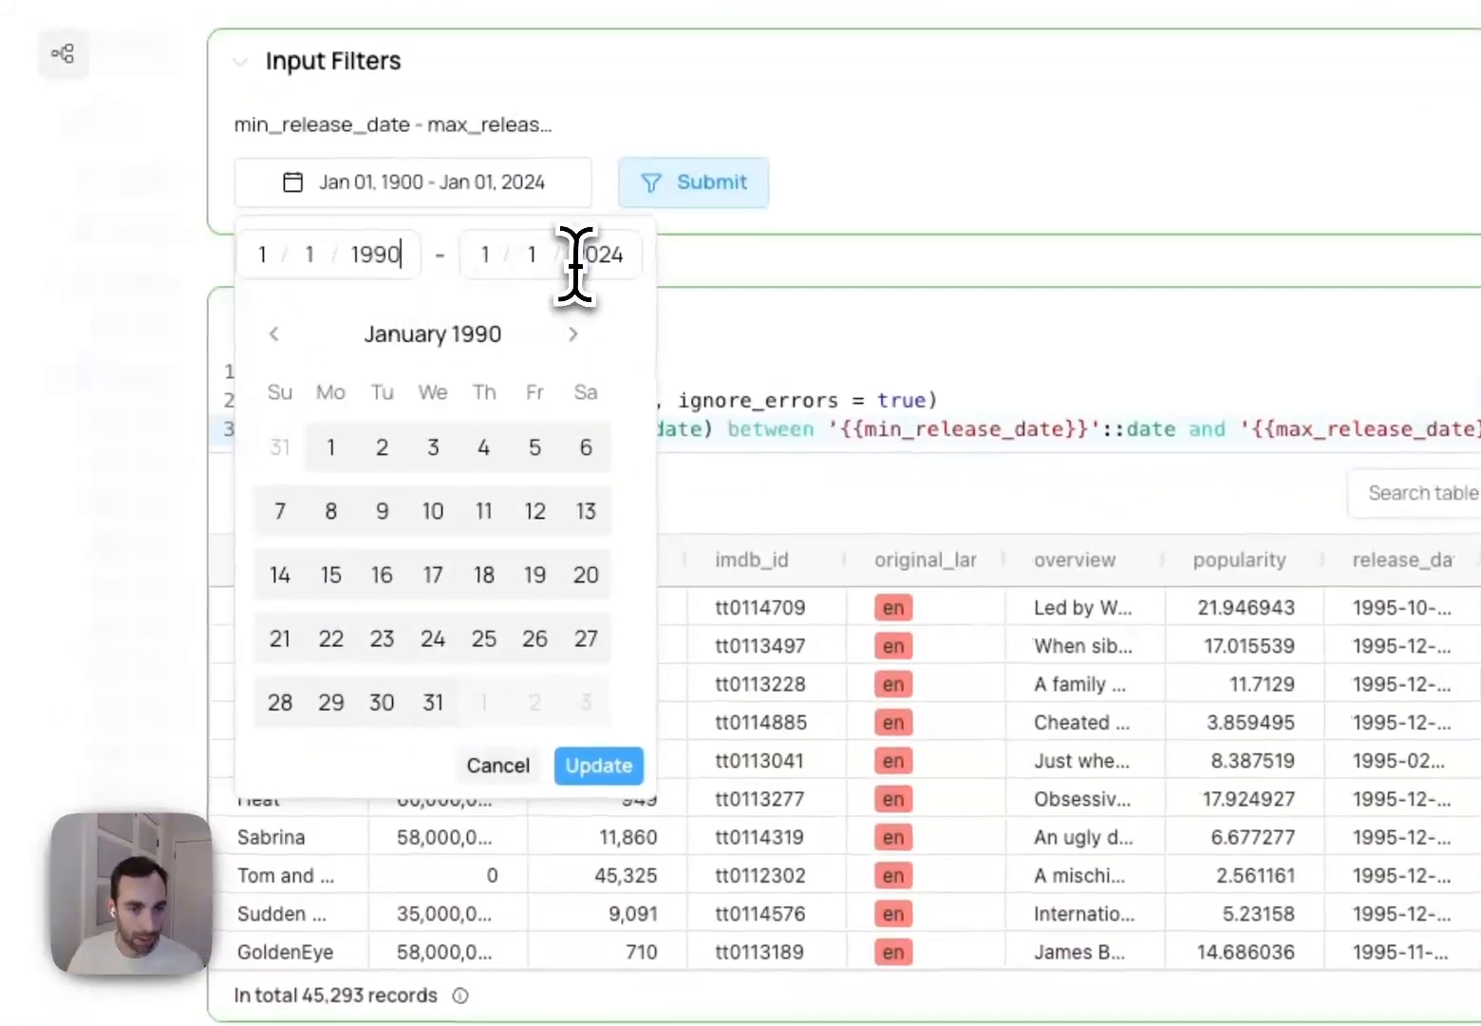
click(406, 265)
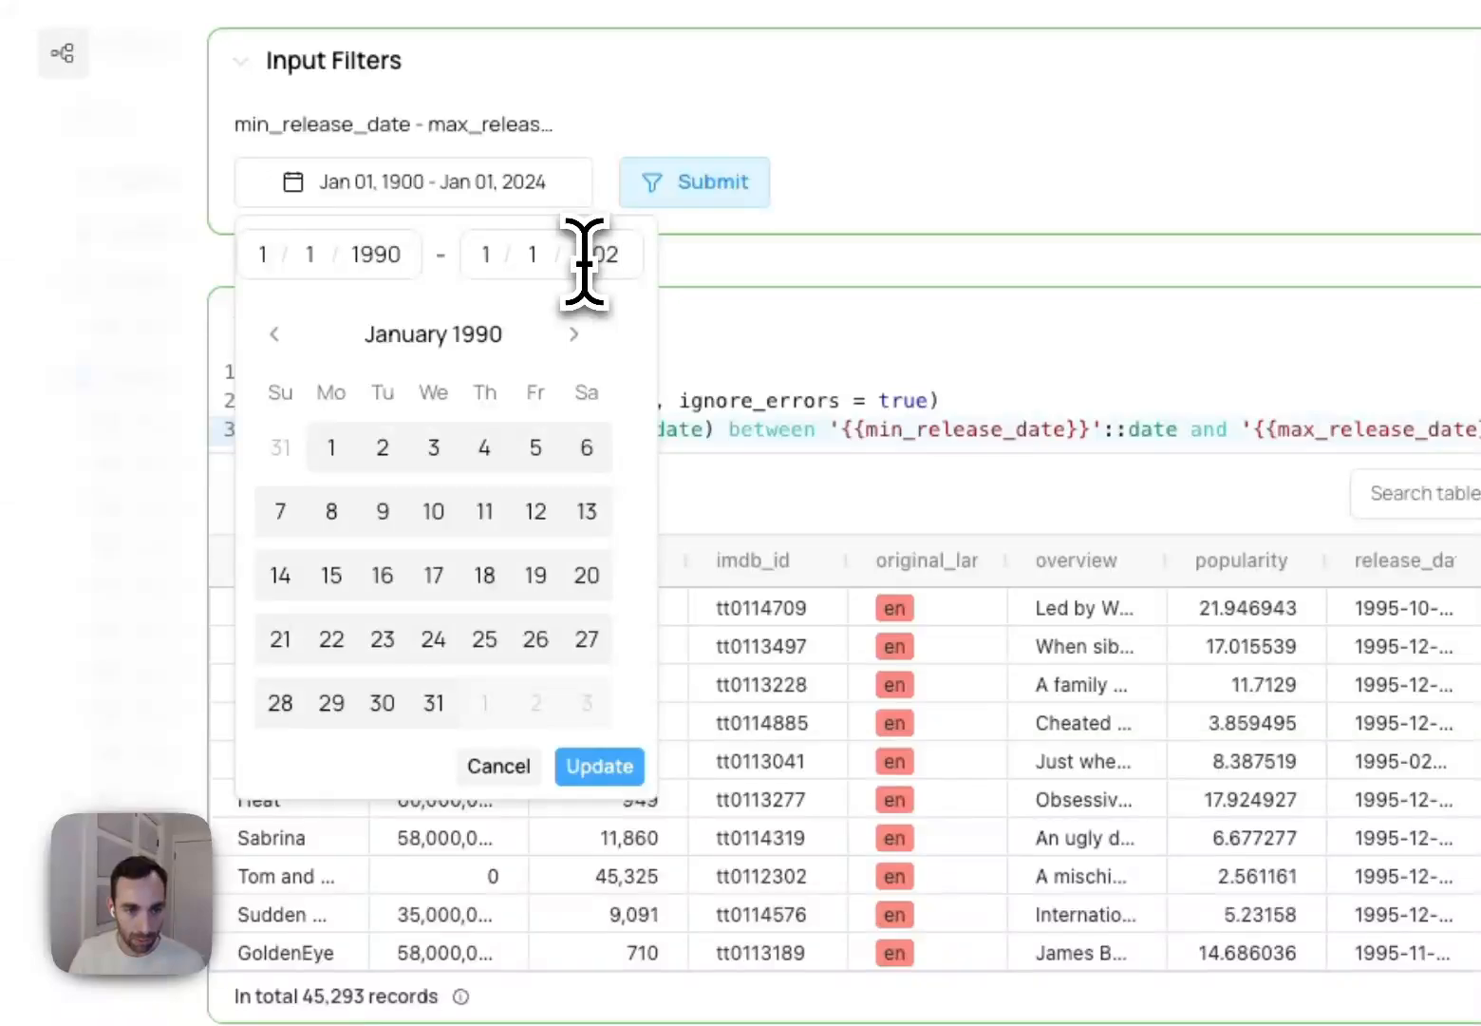
text(2000)
click(599, 765)
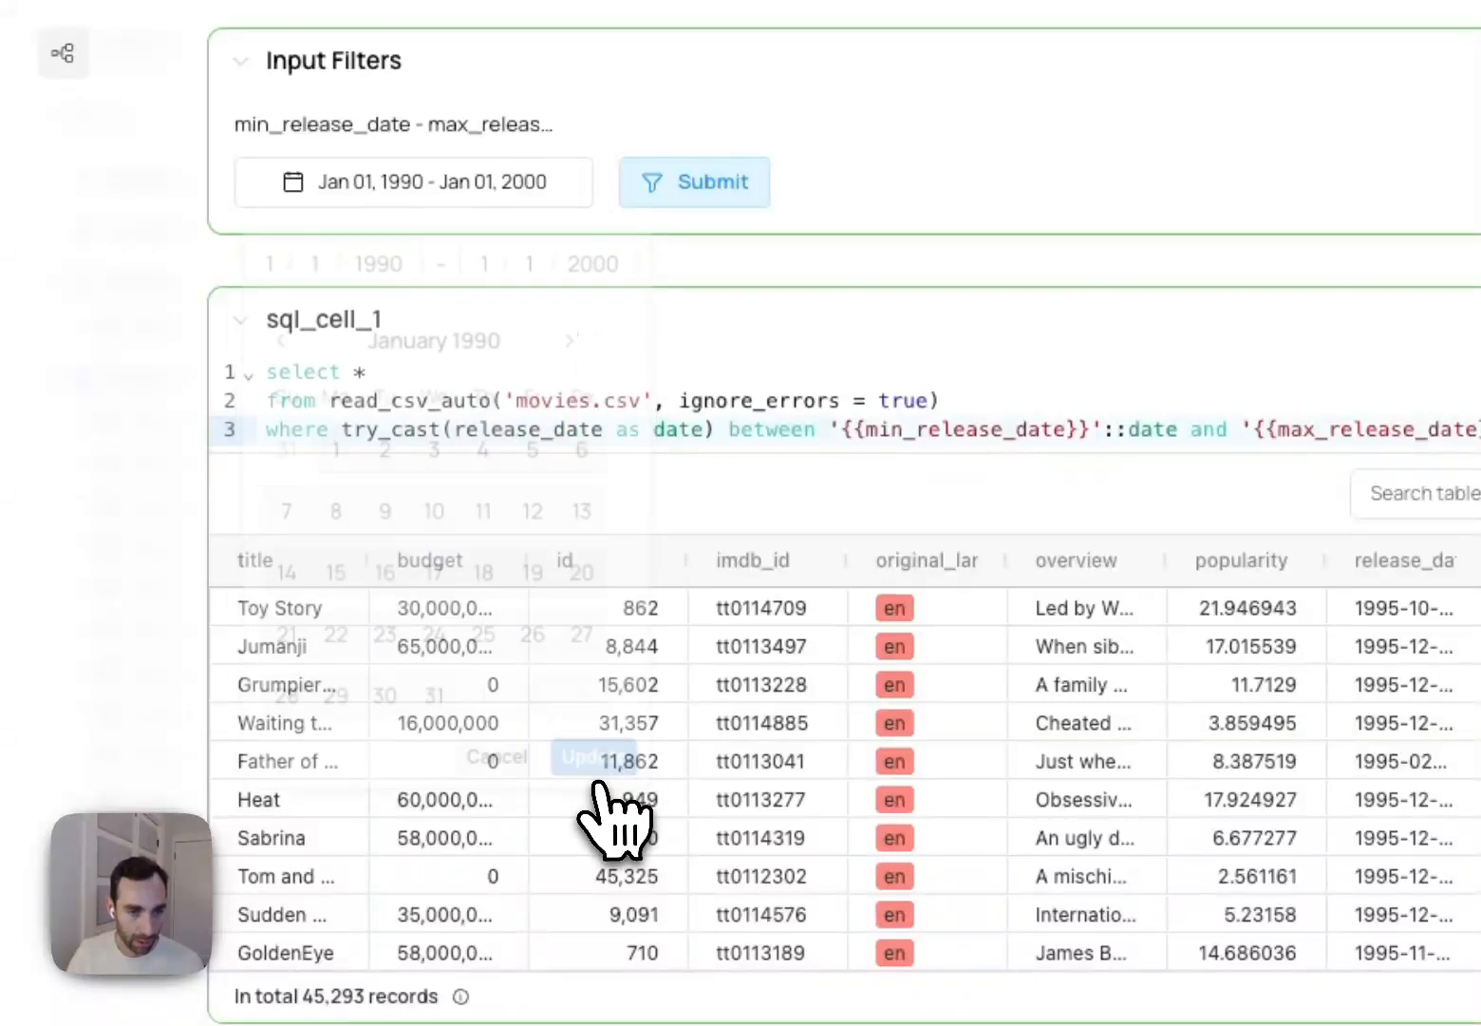
click(698, 194)
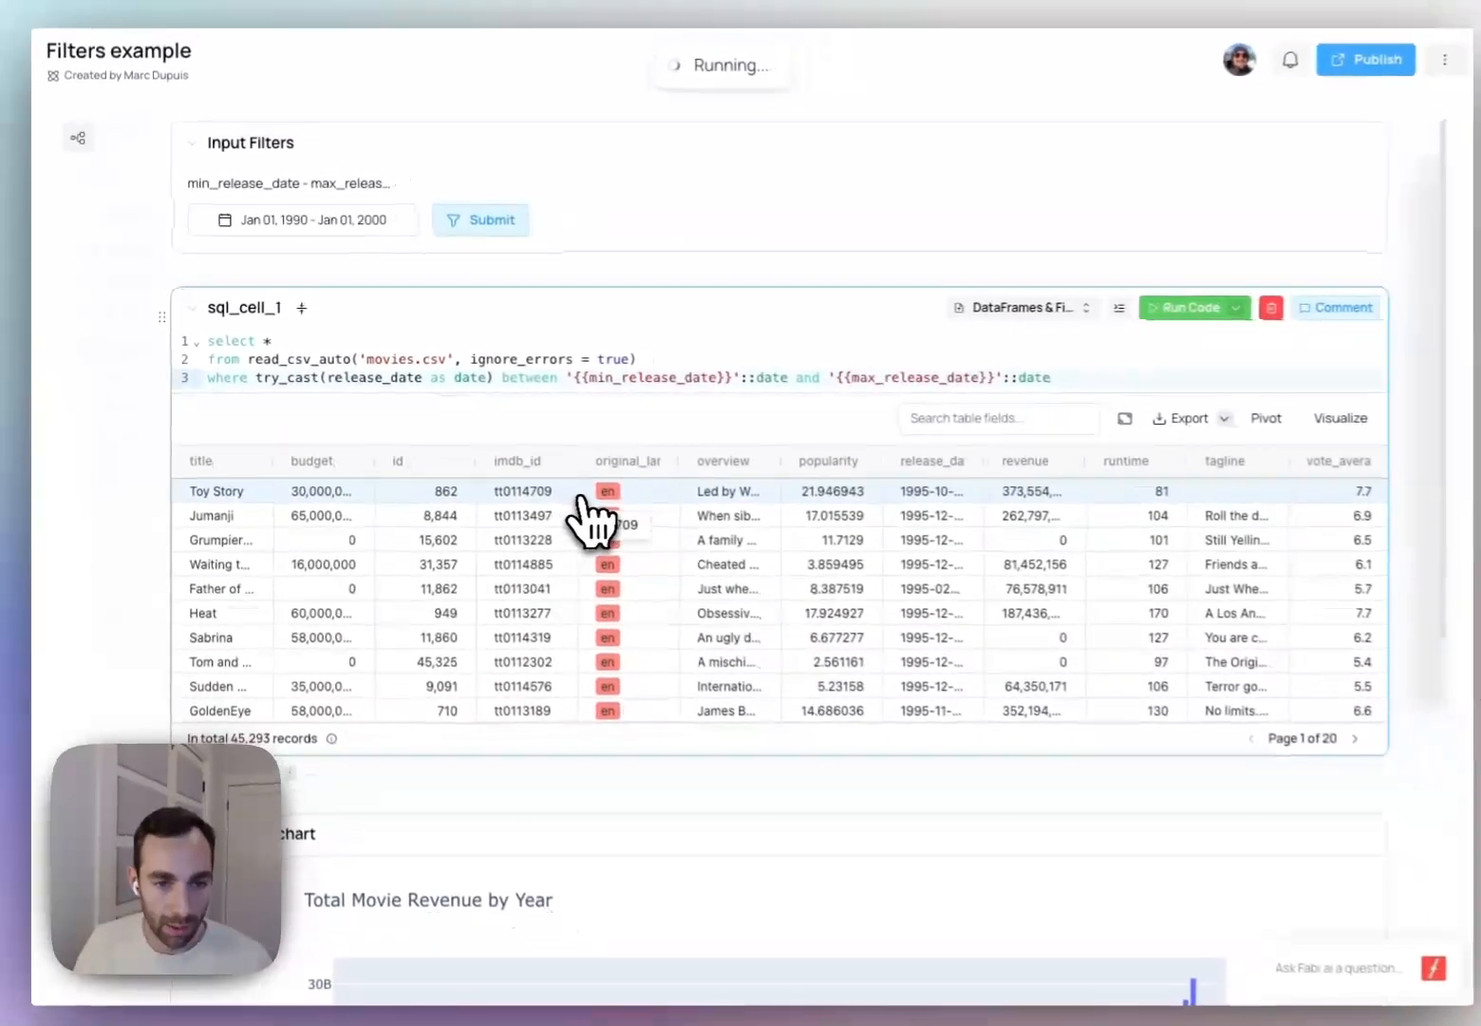
scroll(595, 523, down, 7)
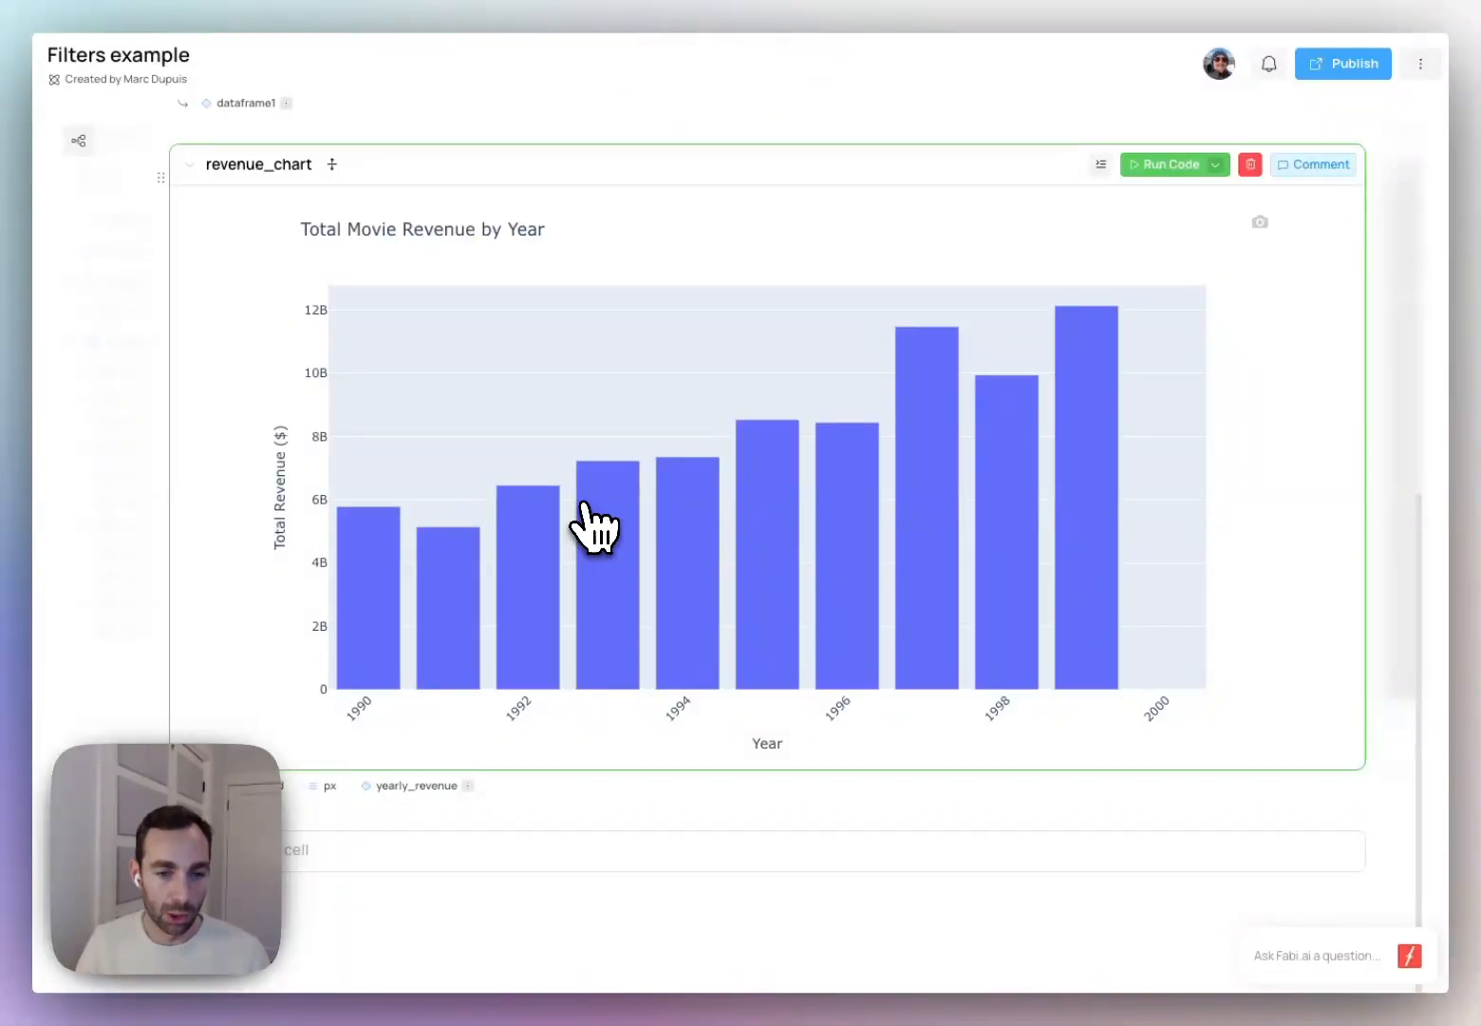
Add the condition "and runtime > {{runtime_var}}" as a fourth line of the query in sql_cell_1
scroll(596, 527, up, 7)
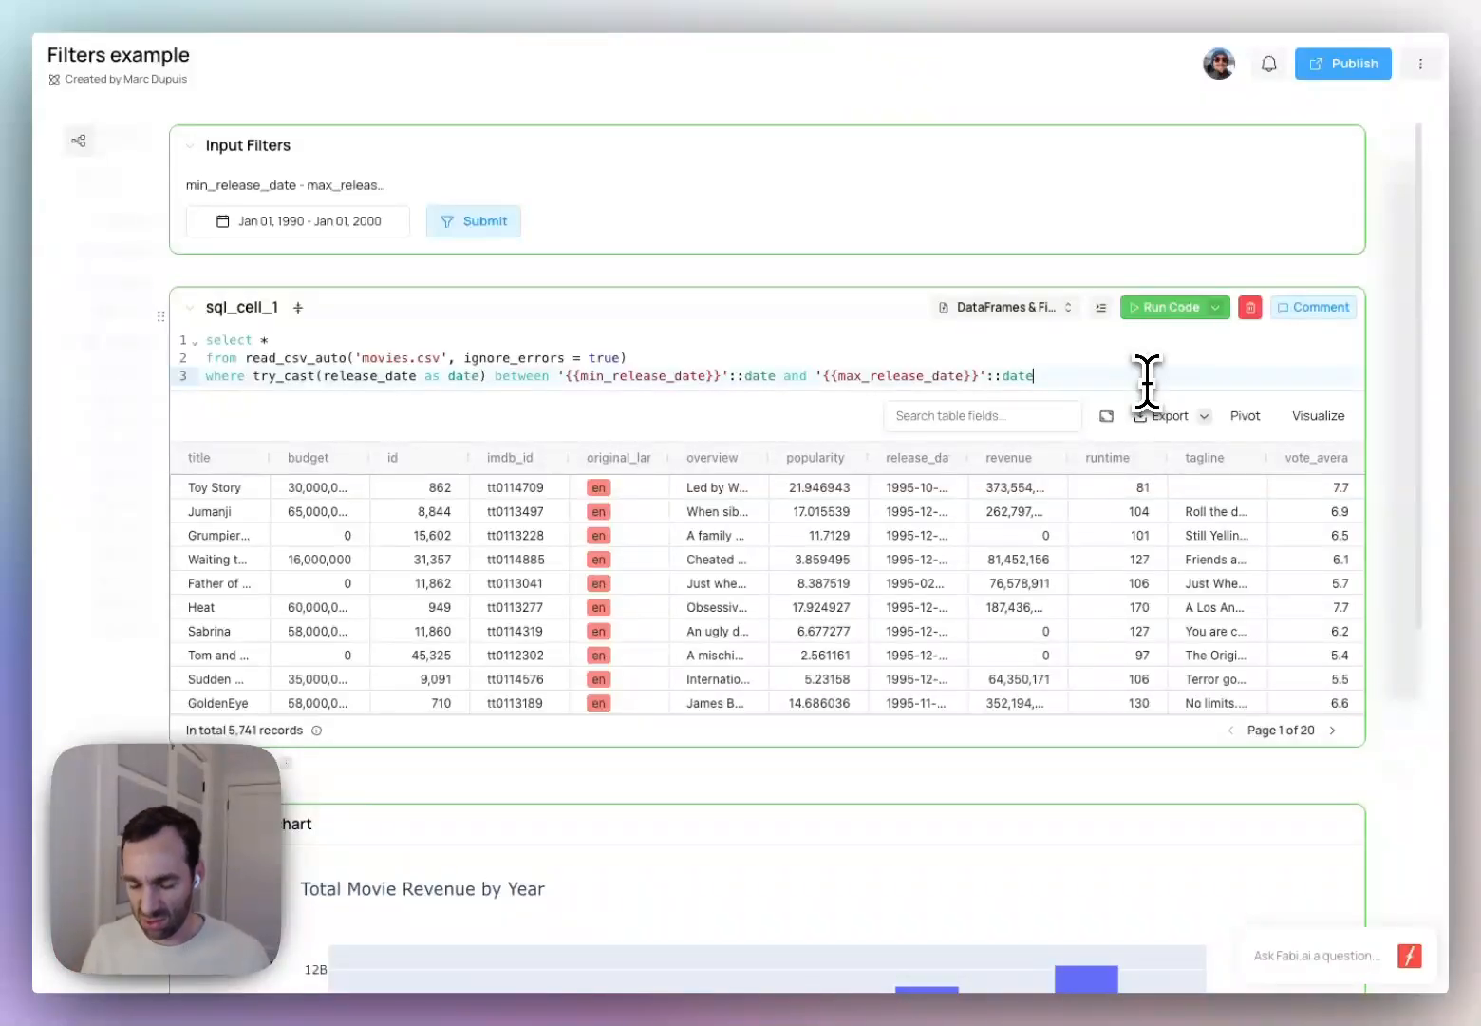
key(Return)
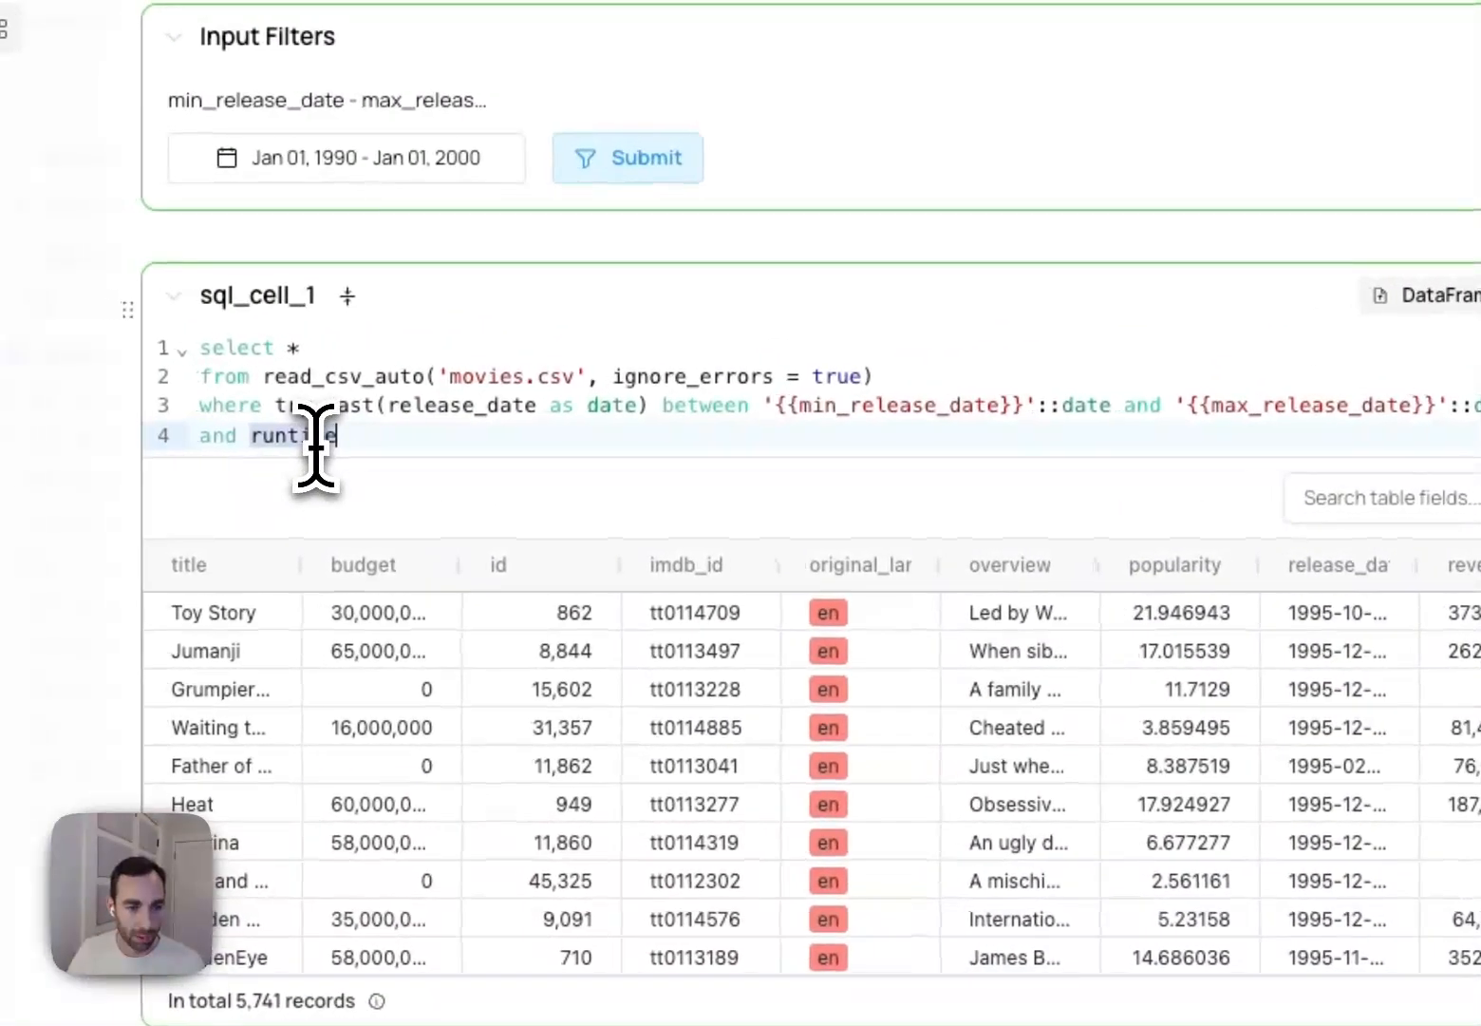
text(me)
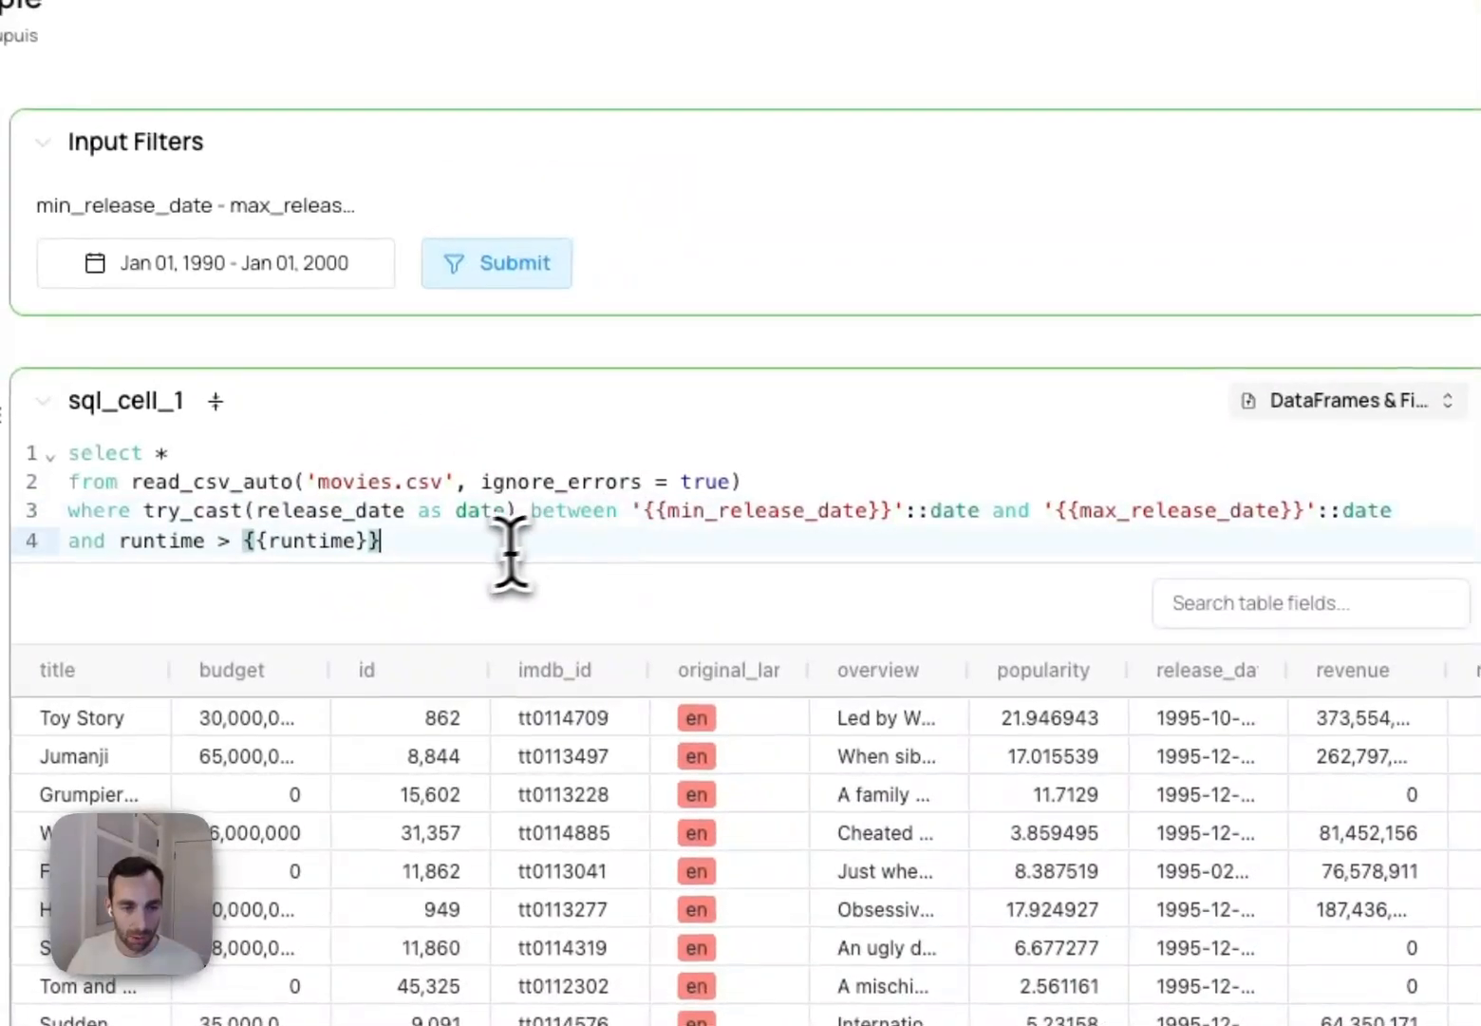
click(545, 520)
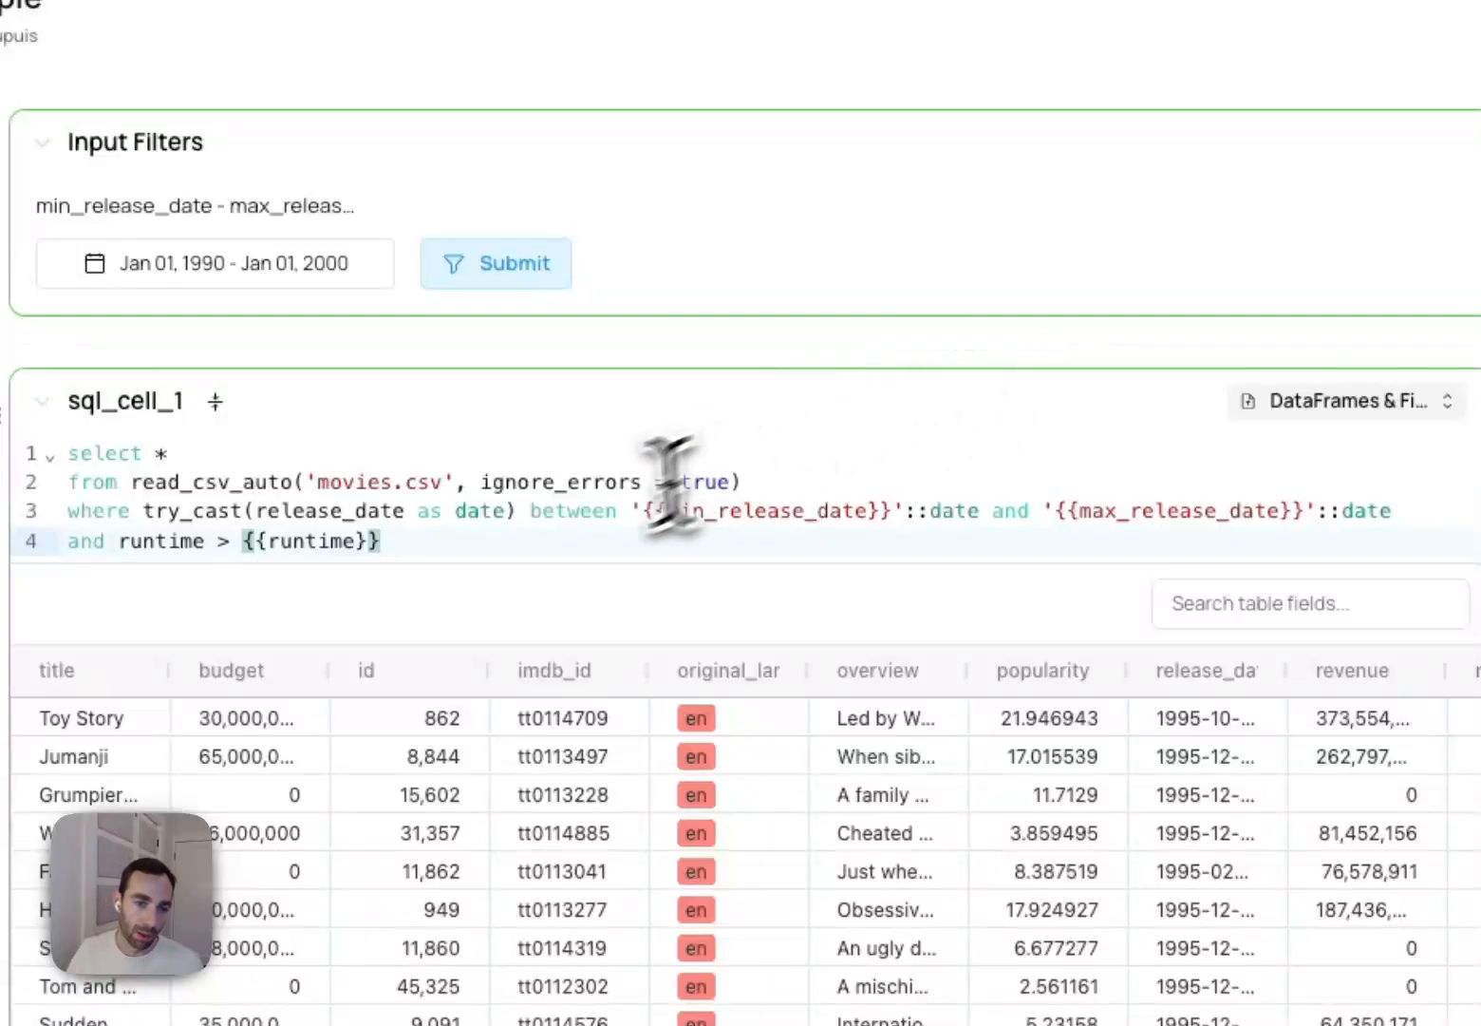
click(645, 513)
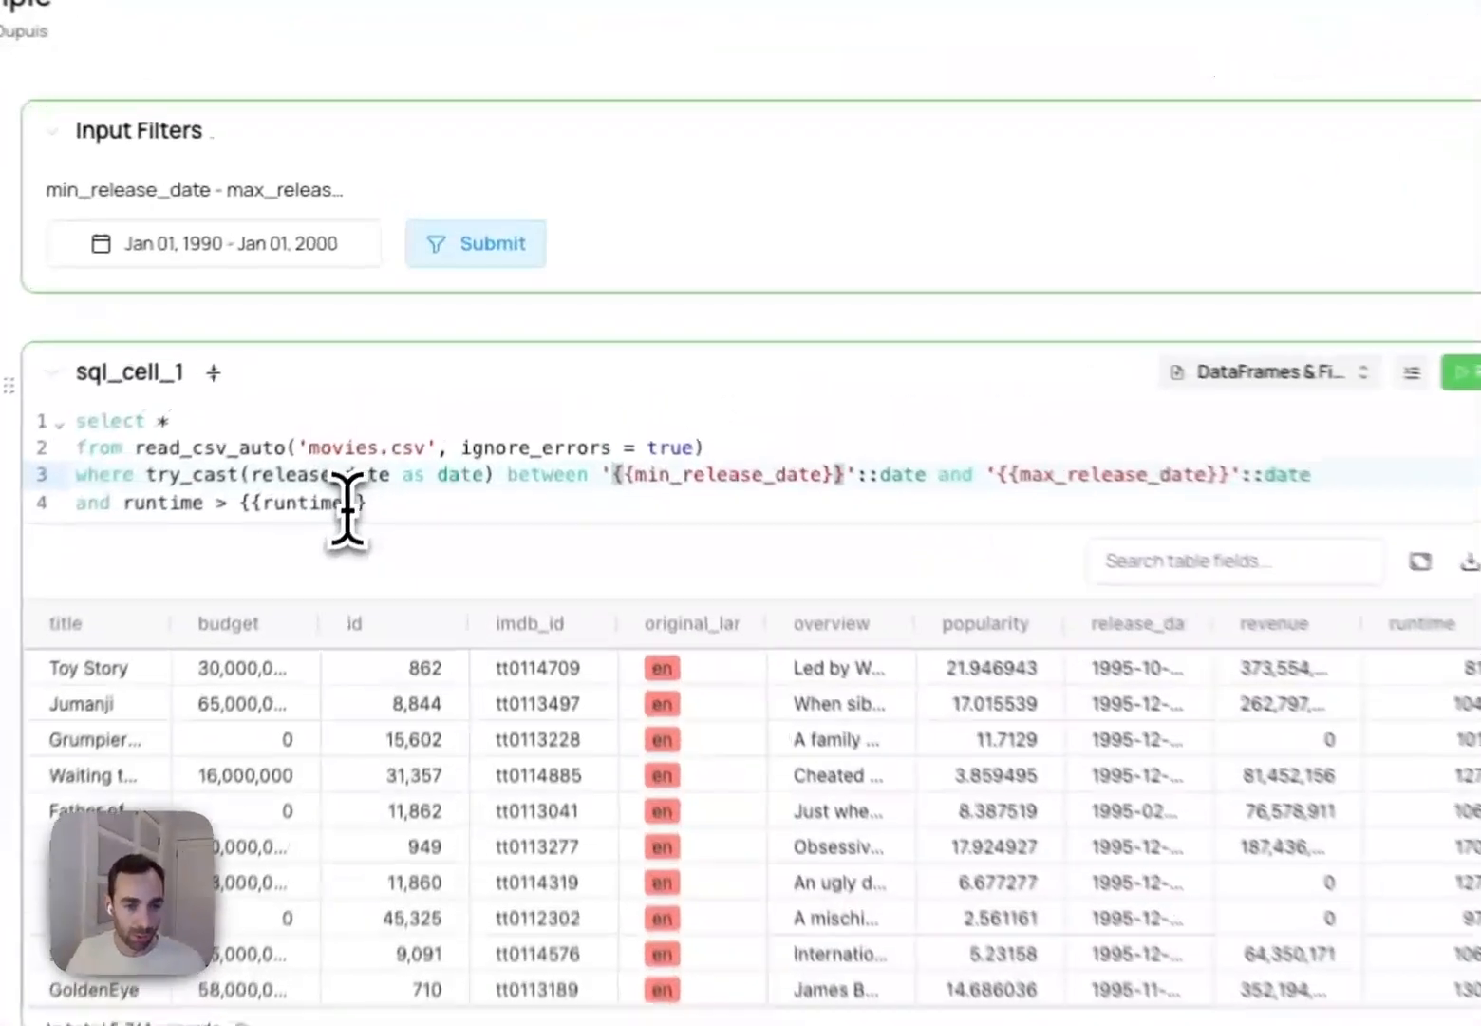
click(388, 396)
text(_var)
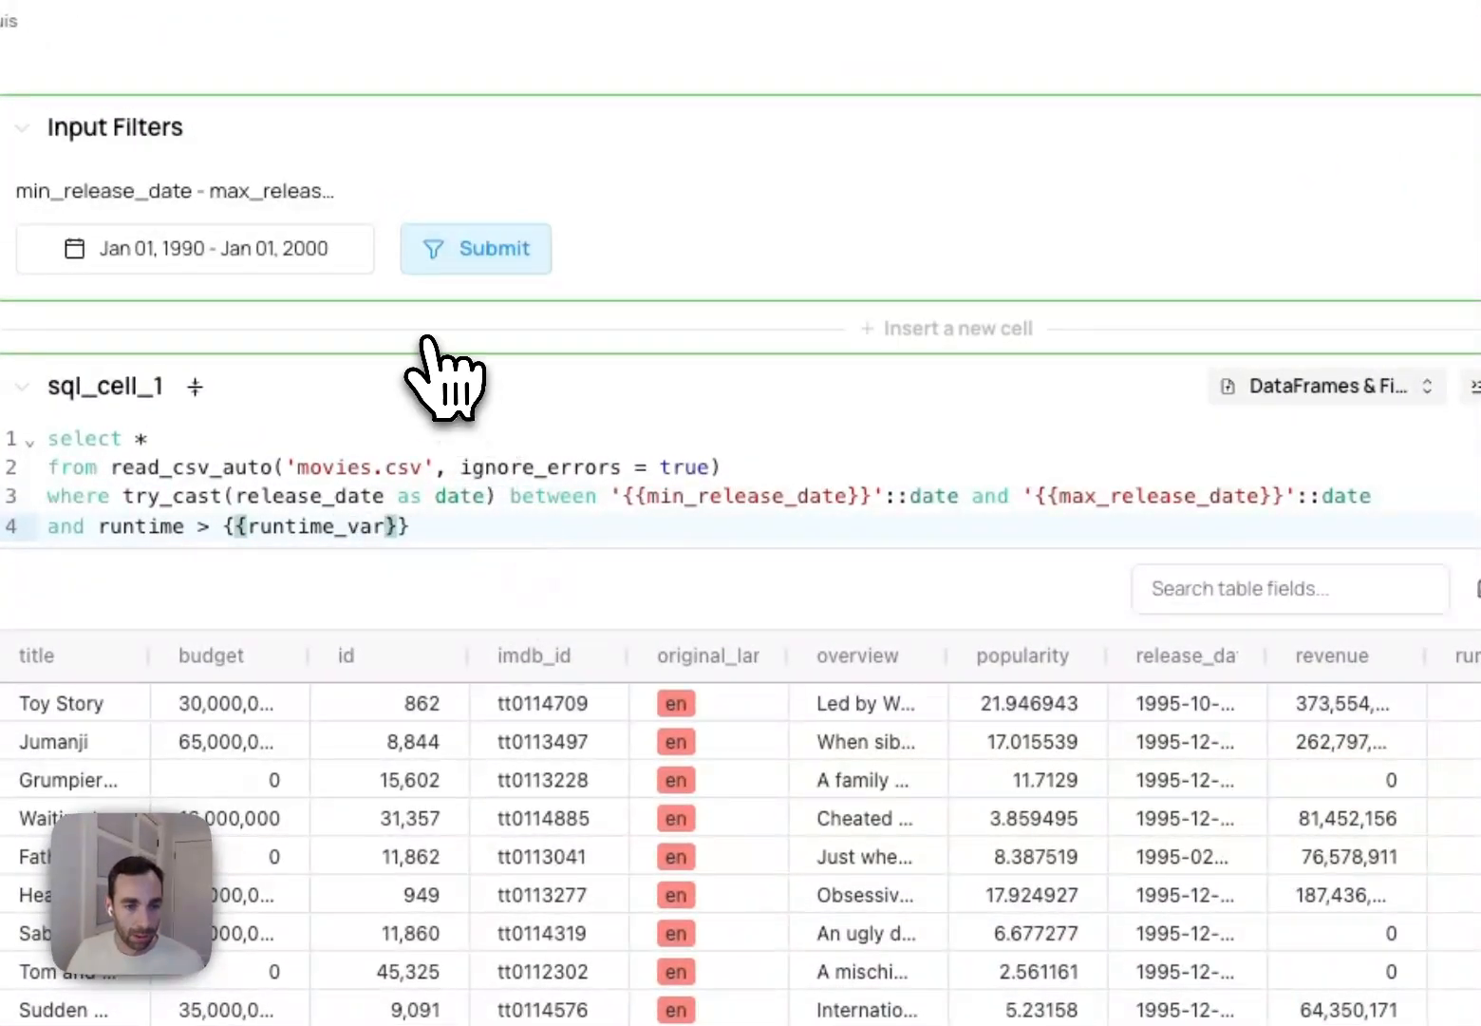
Create a number filter above sql_cell_1 named runtime_var, with the description "Runtime greater than" and a default value of 60
click(869, 328)
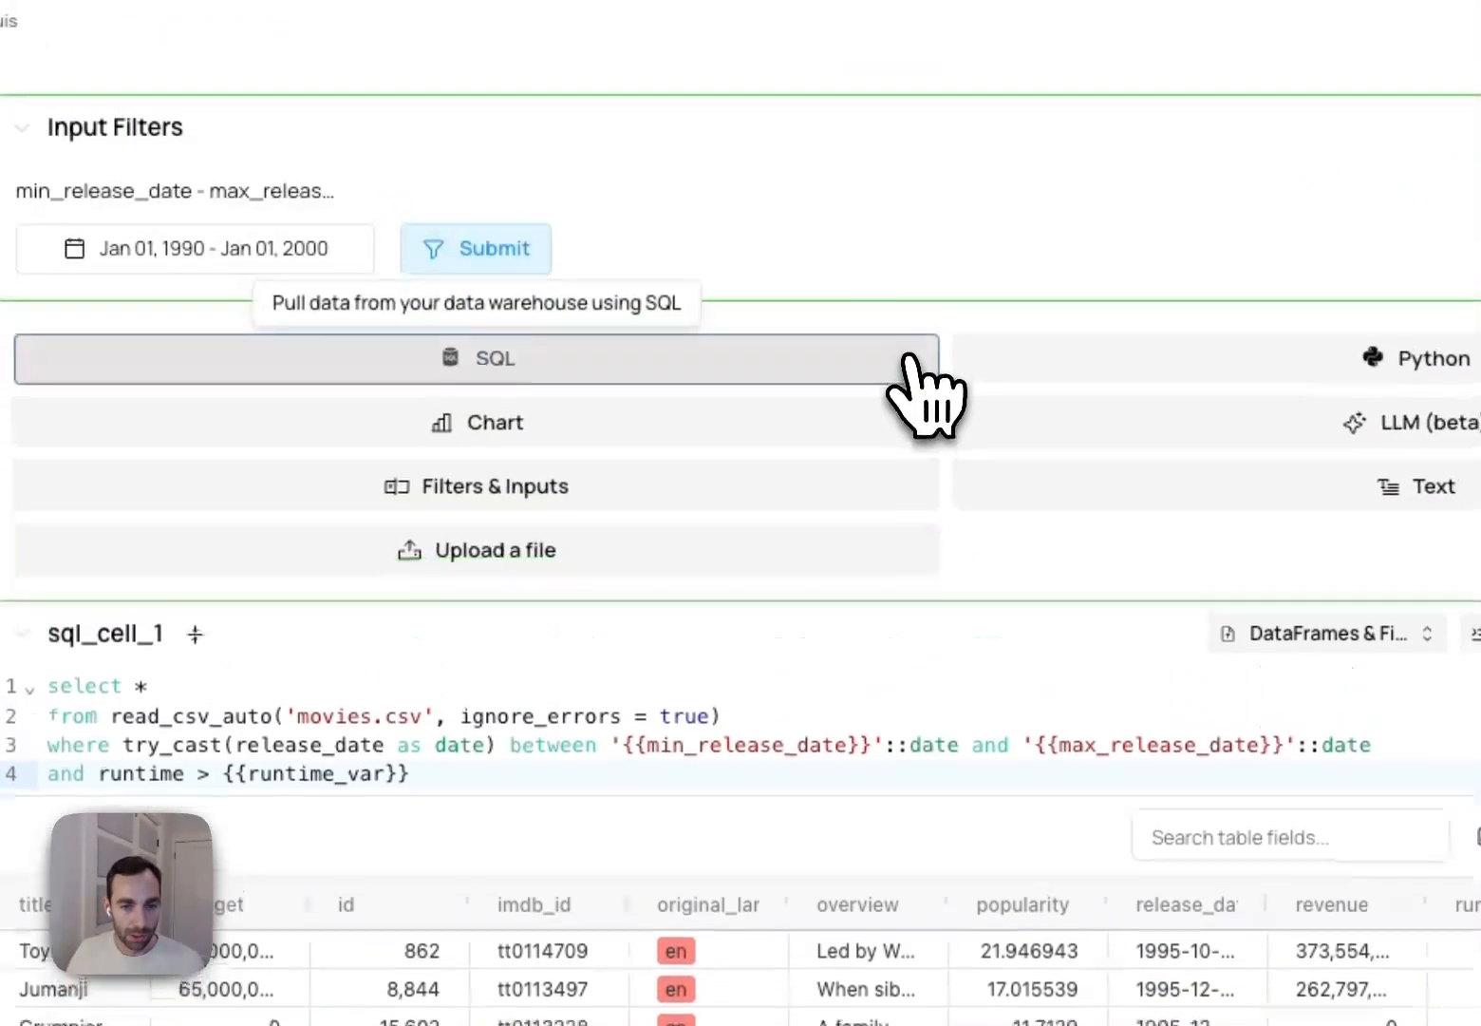
click(630, 486)
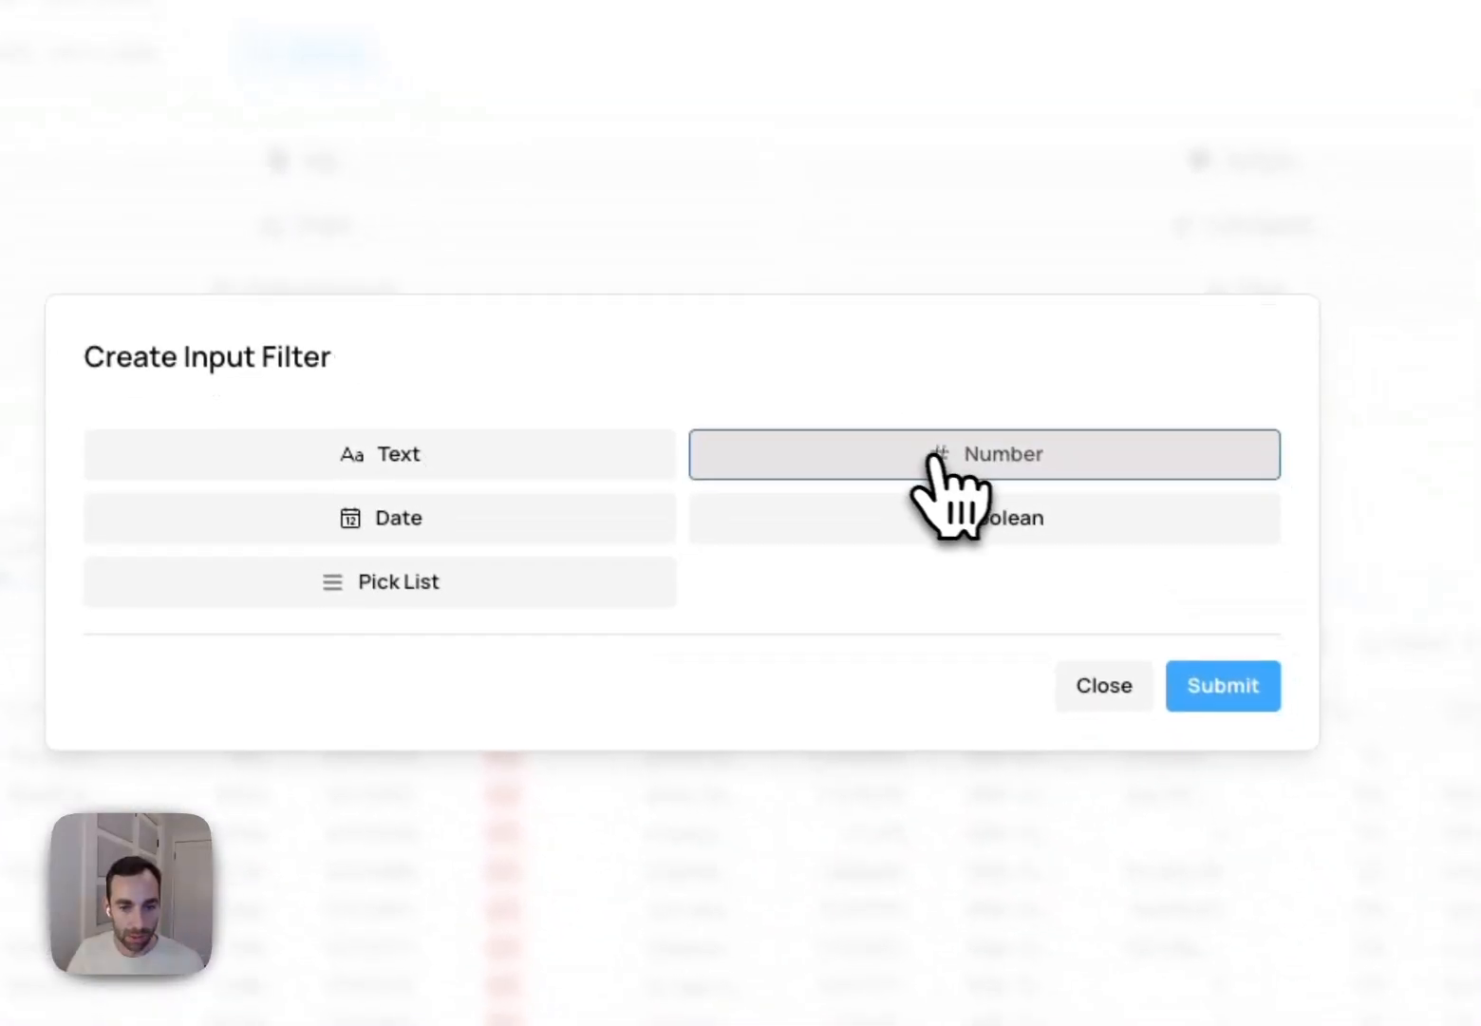
click(975, 432)
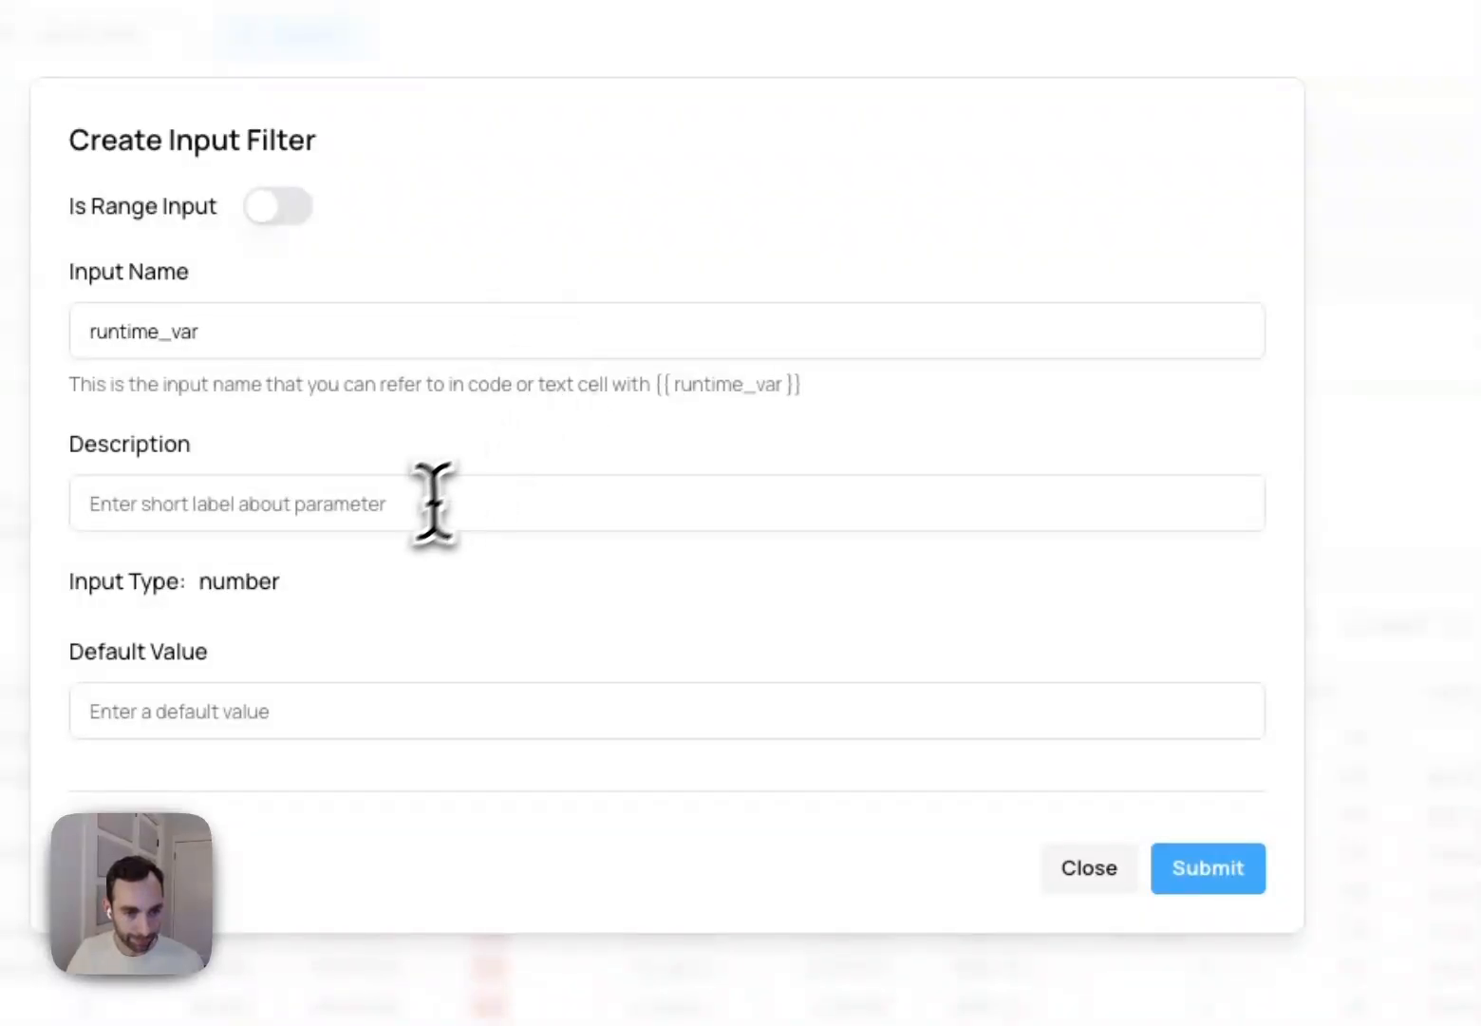
click(397, 518)
text(Runtime greater than)
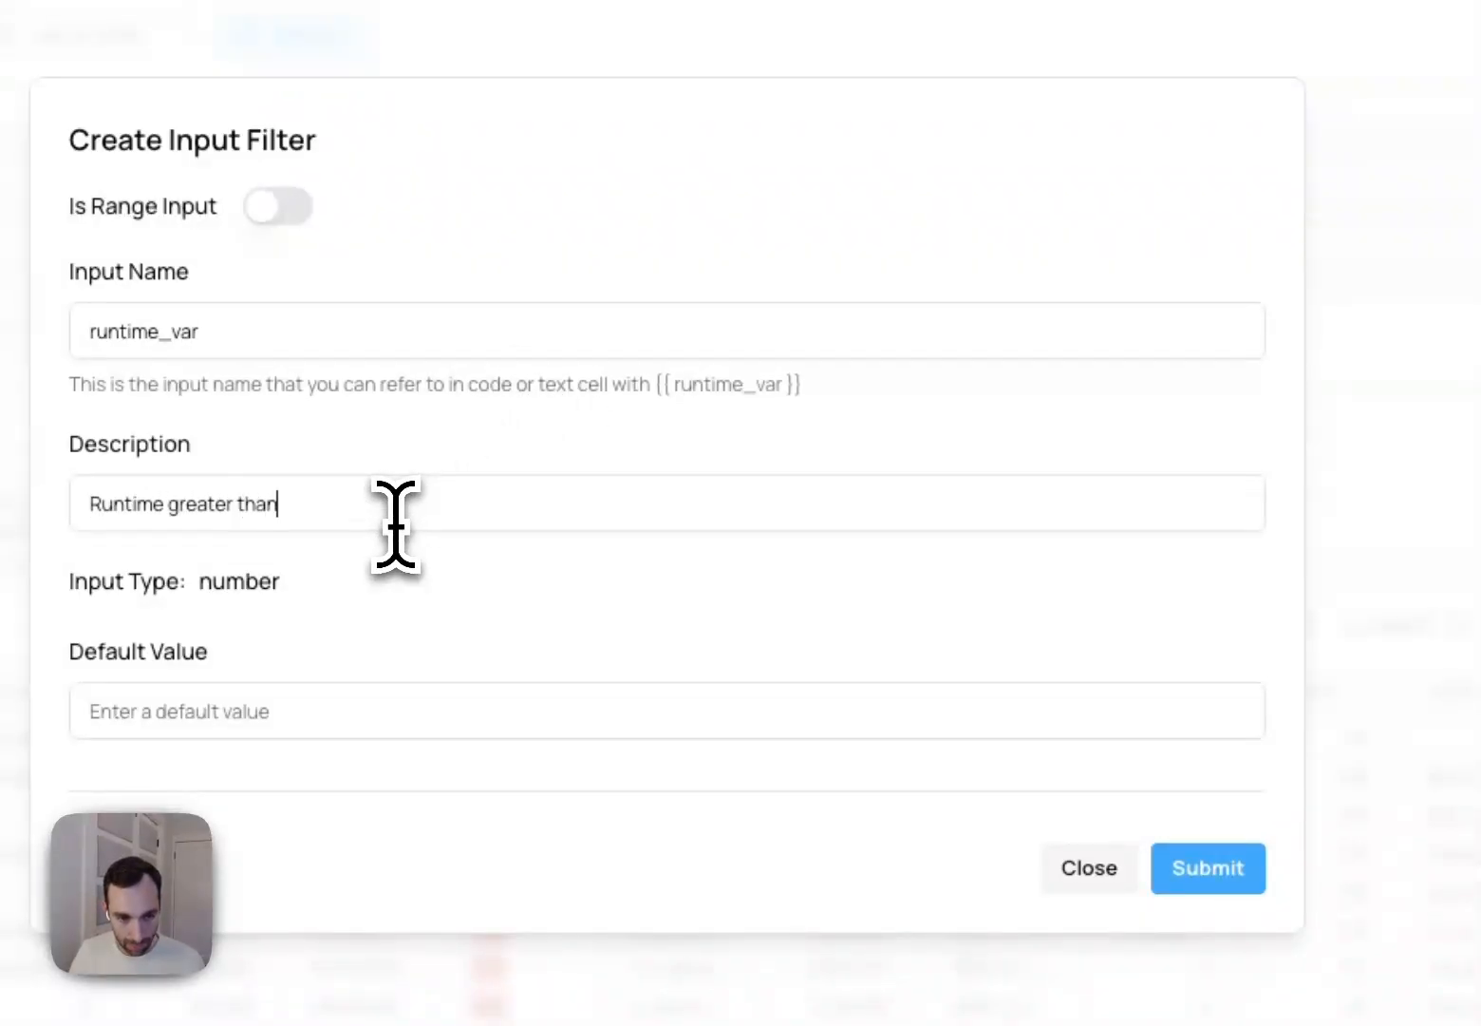
click(484, 713)
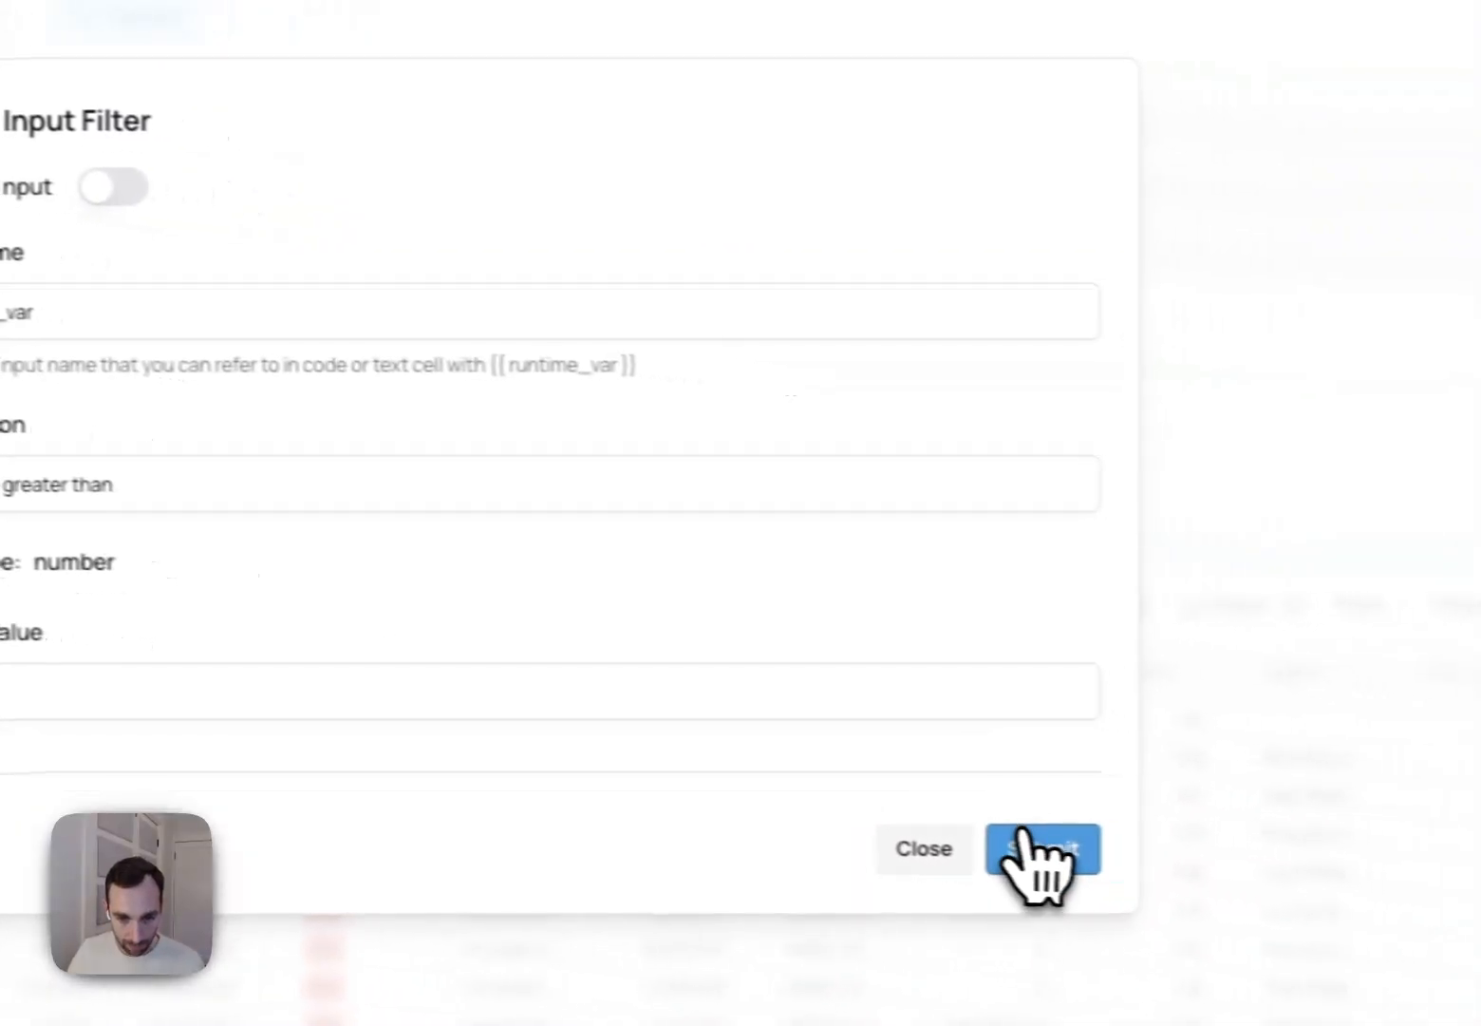
click(1204, 867)
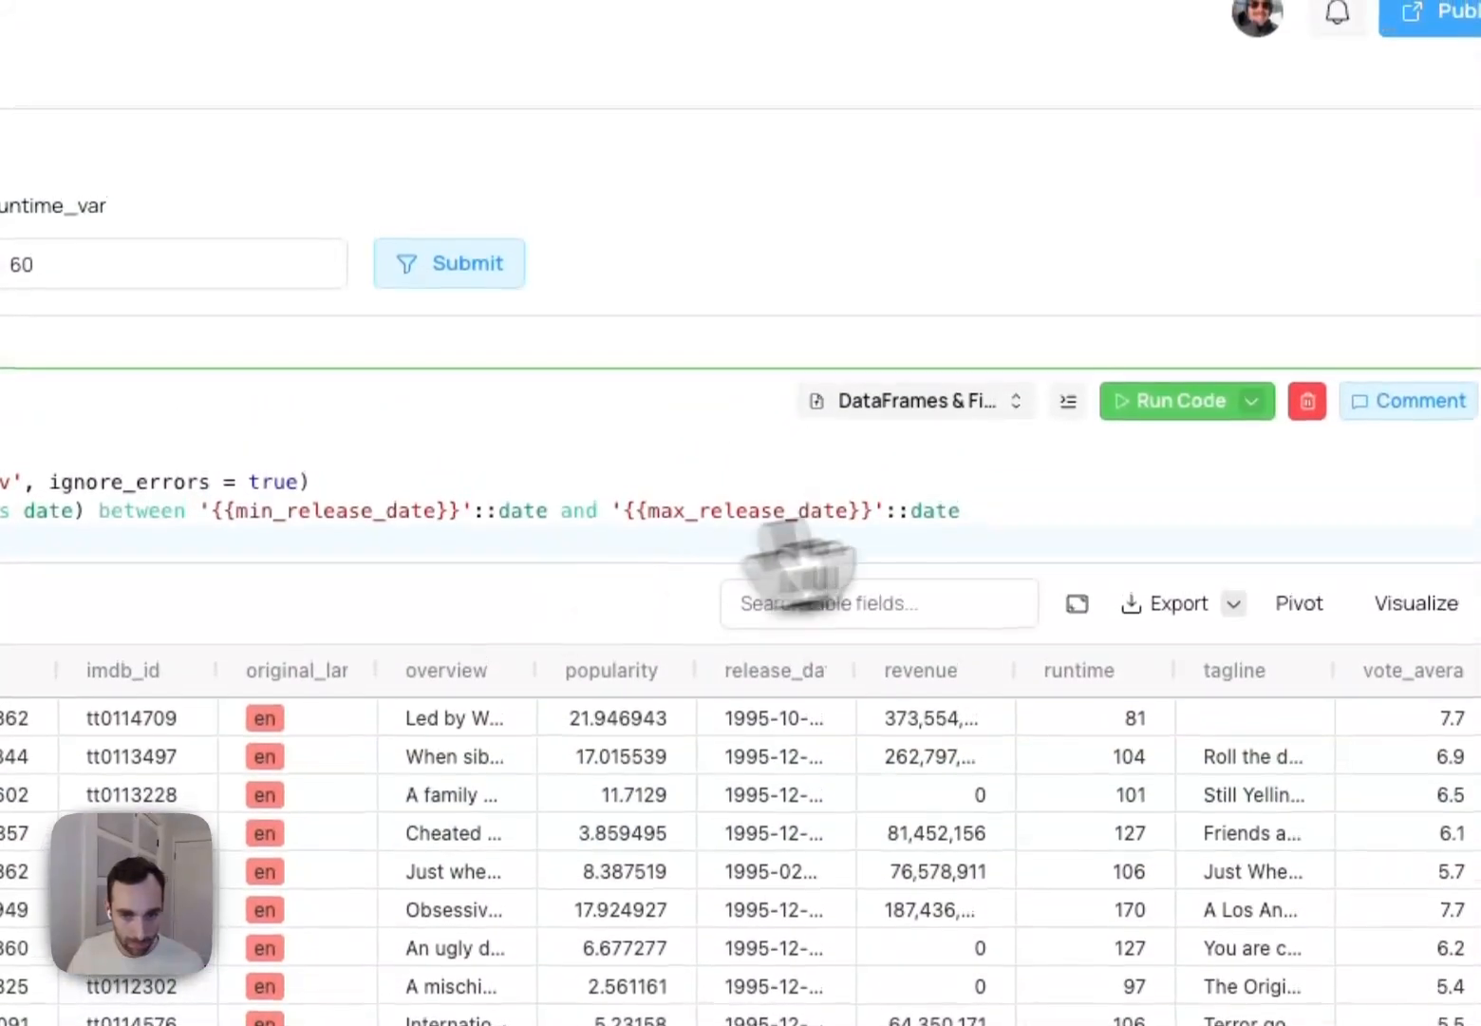
Run sql_cell_1 with the runtime condition and check the revenue chart
click(1178, 243)
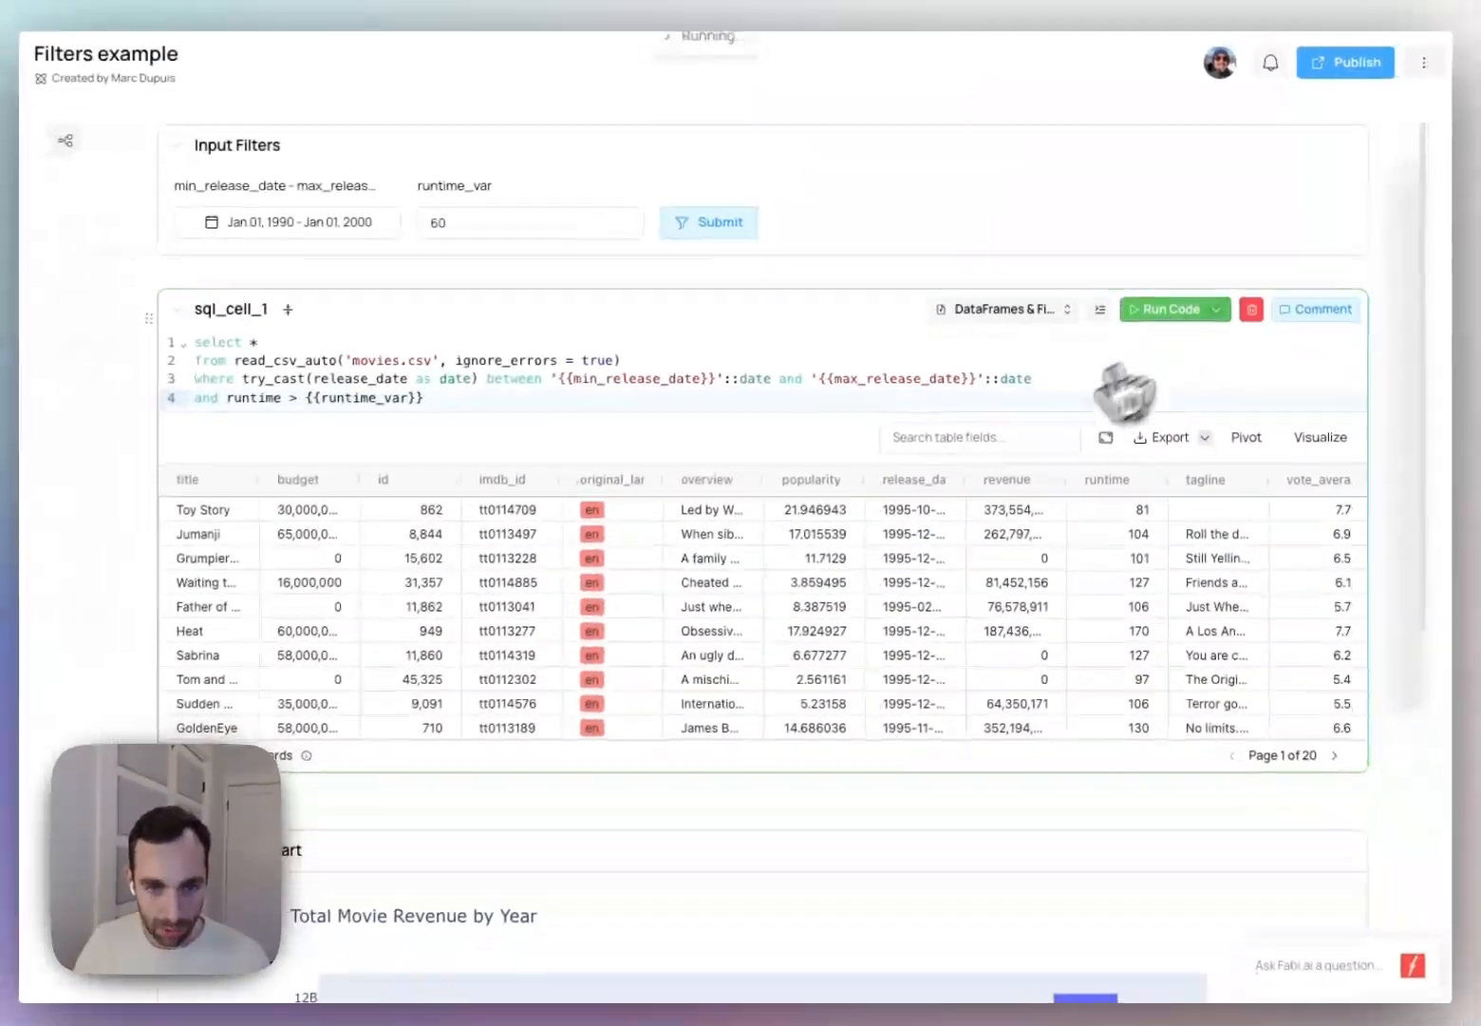
scroll(1125, 389, down, 10)
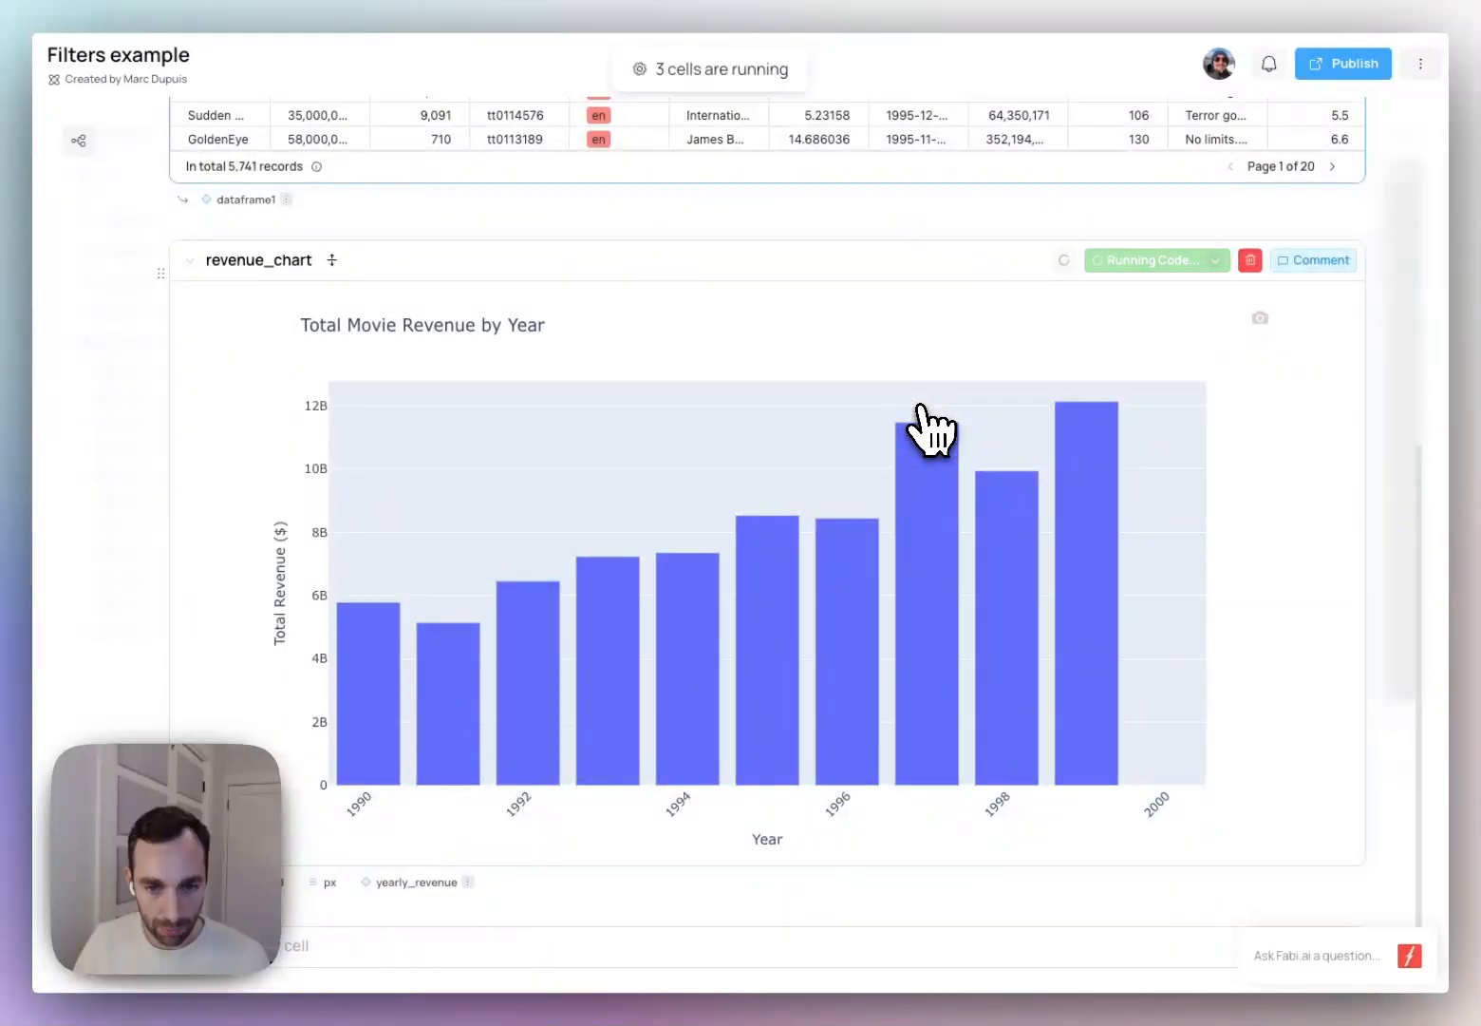
scroll(665, 404, up, 6)
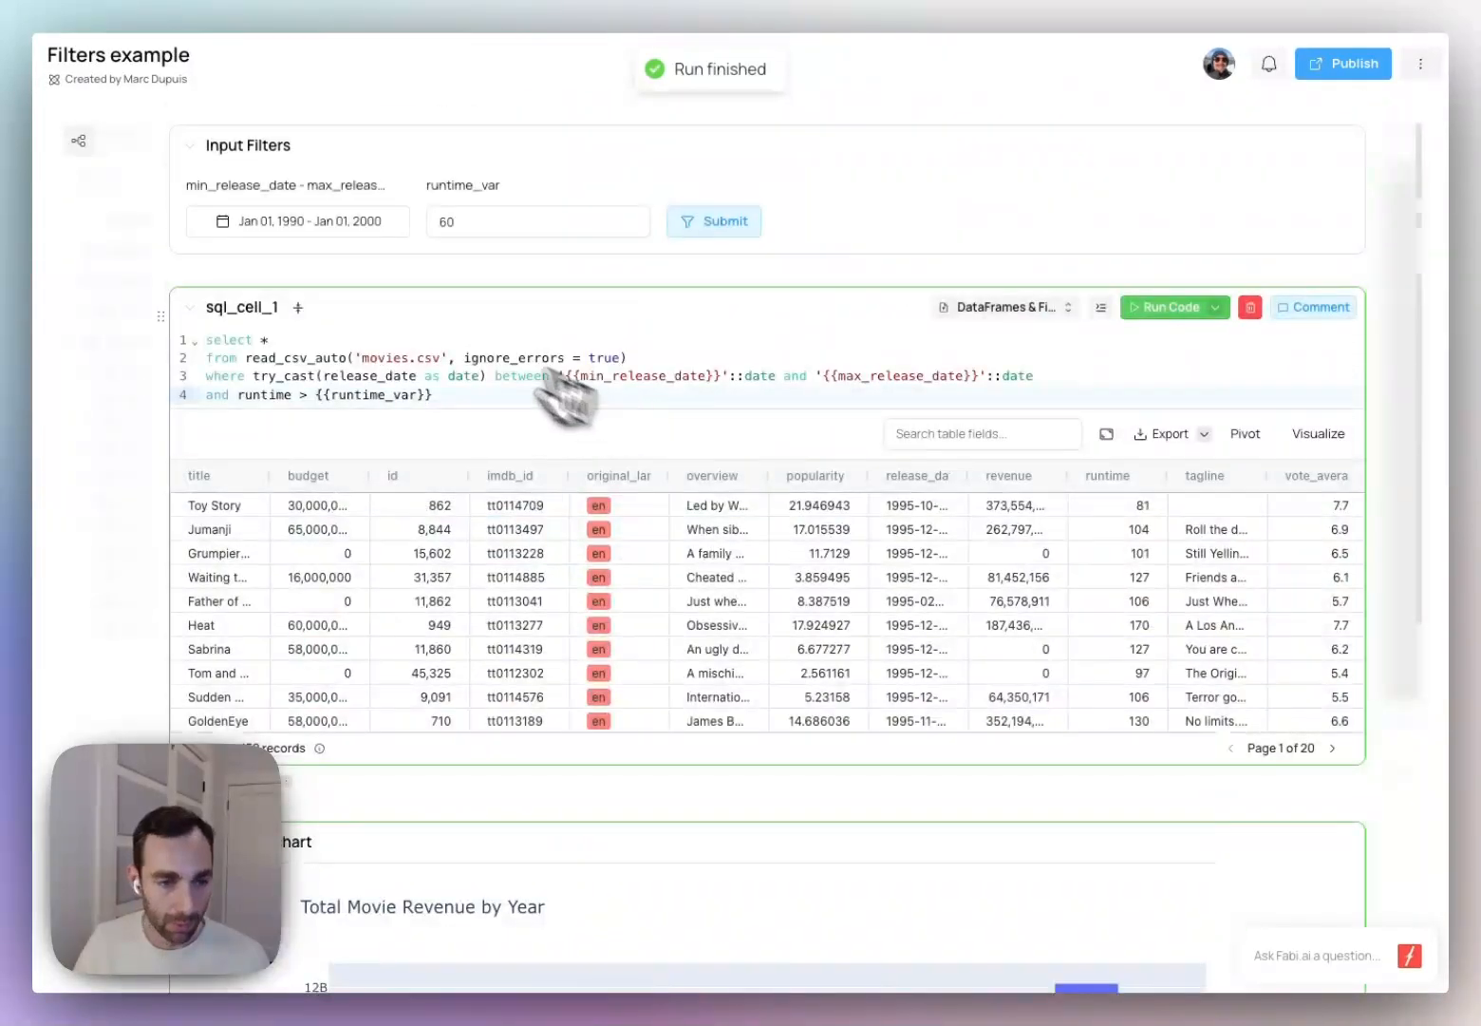
Set the release date filter's range to Jan 01, 1950 - Jan 01, 2015
click(328, 234)
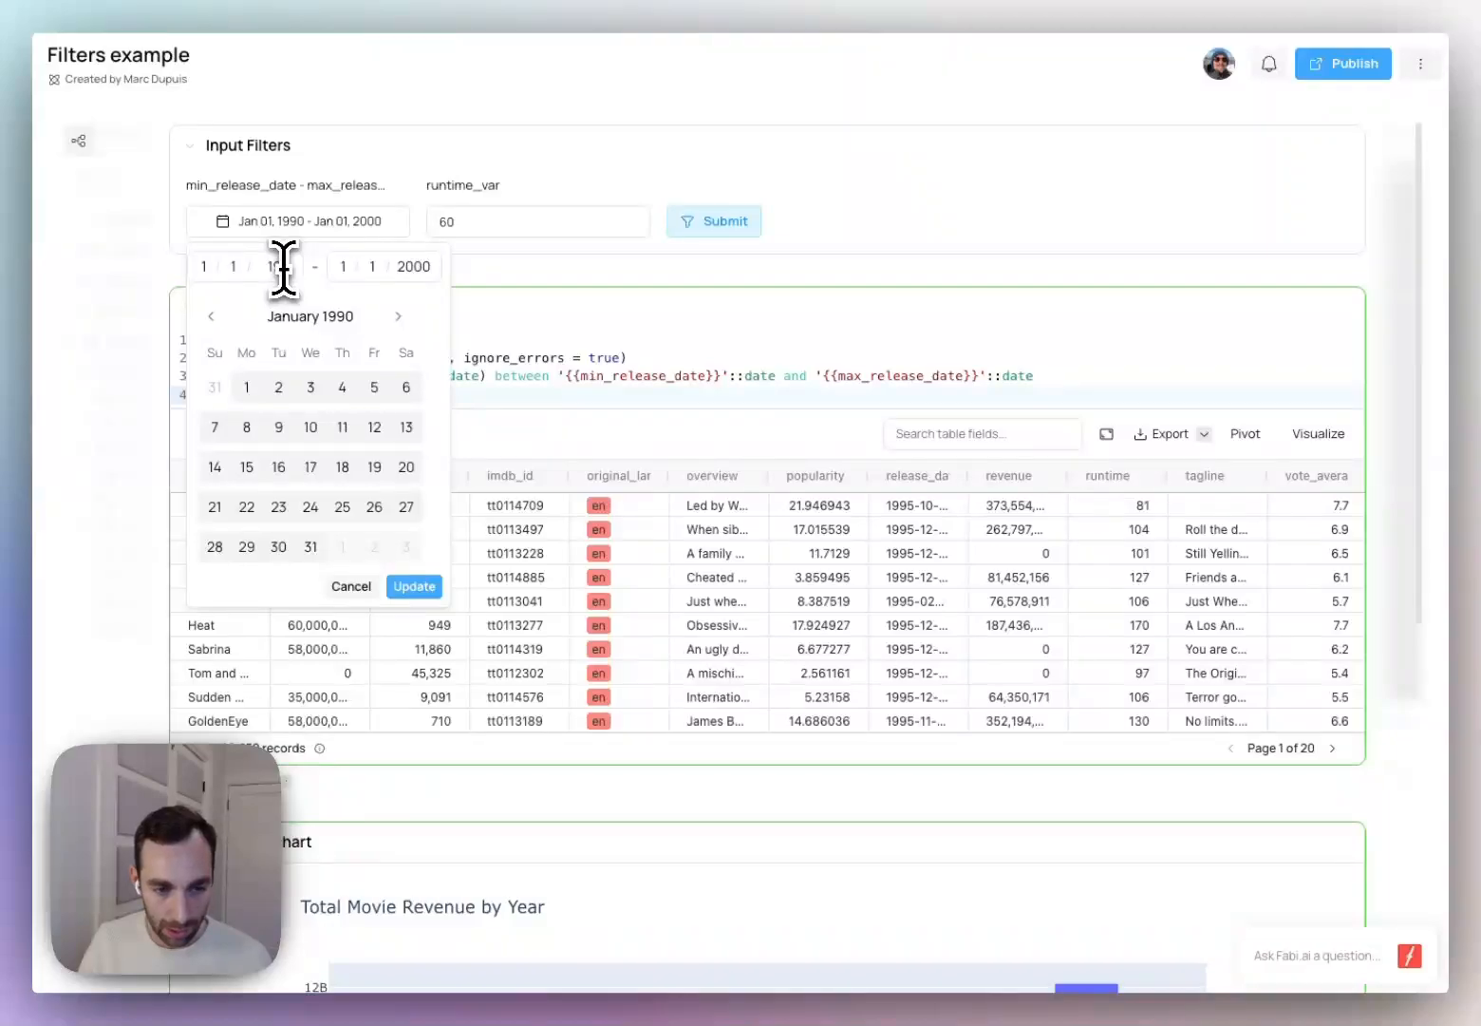
text(1950)
click(414, 266)
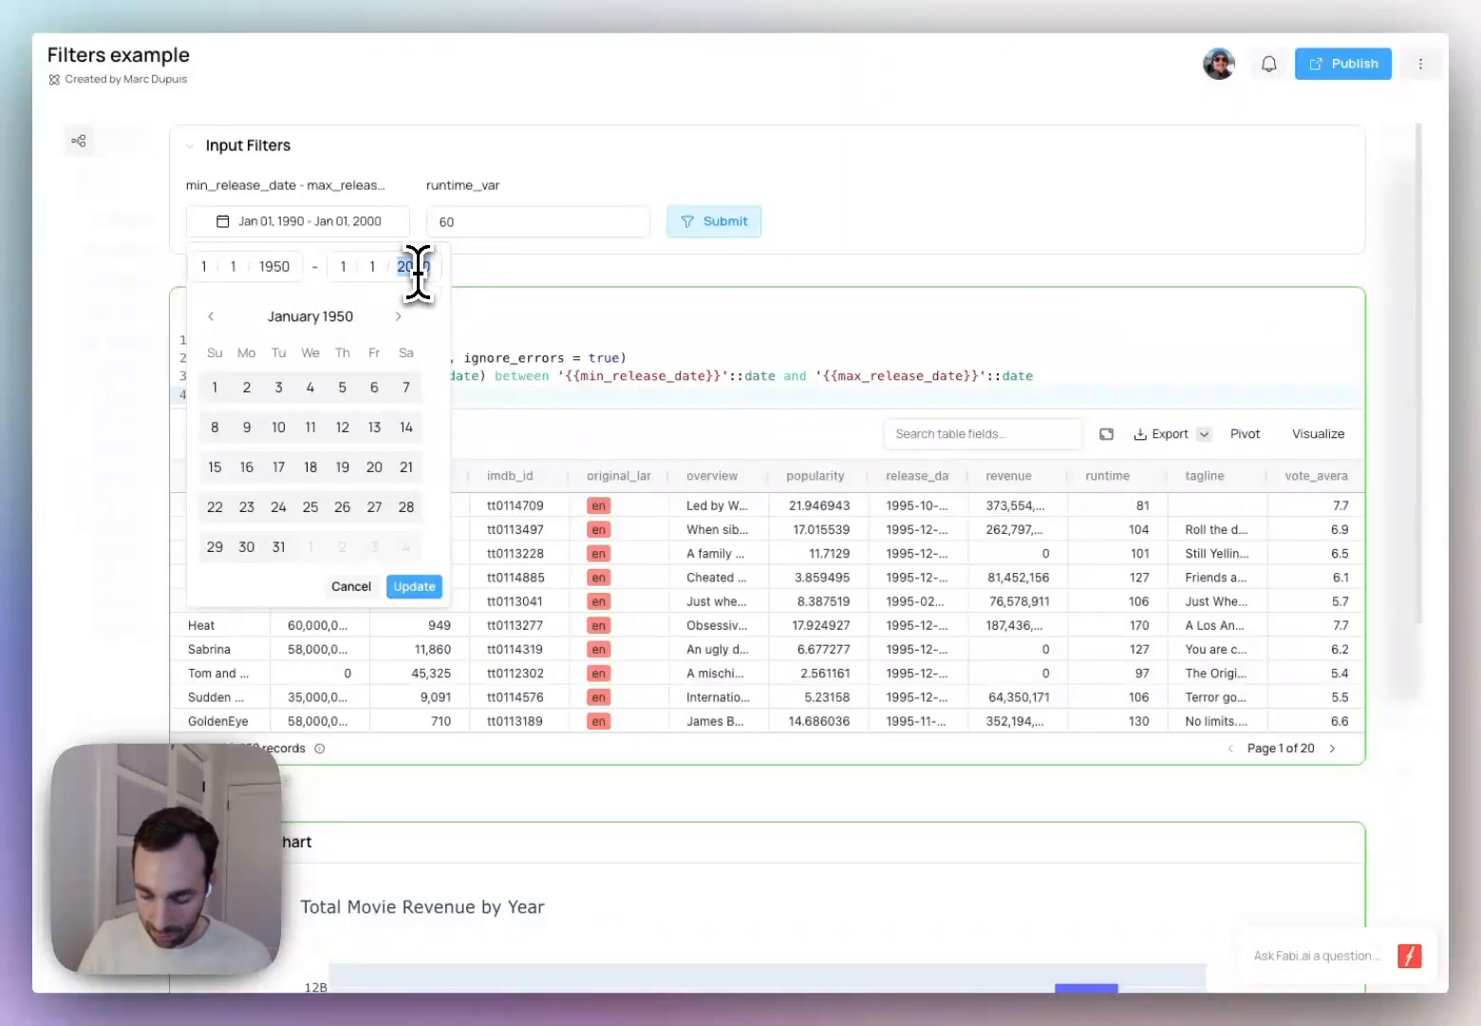
text(2015)
click(414, 586)
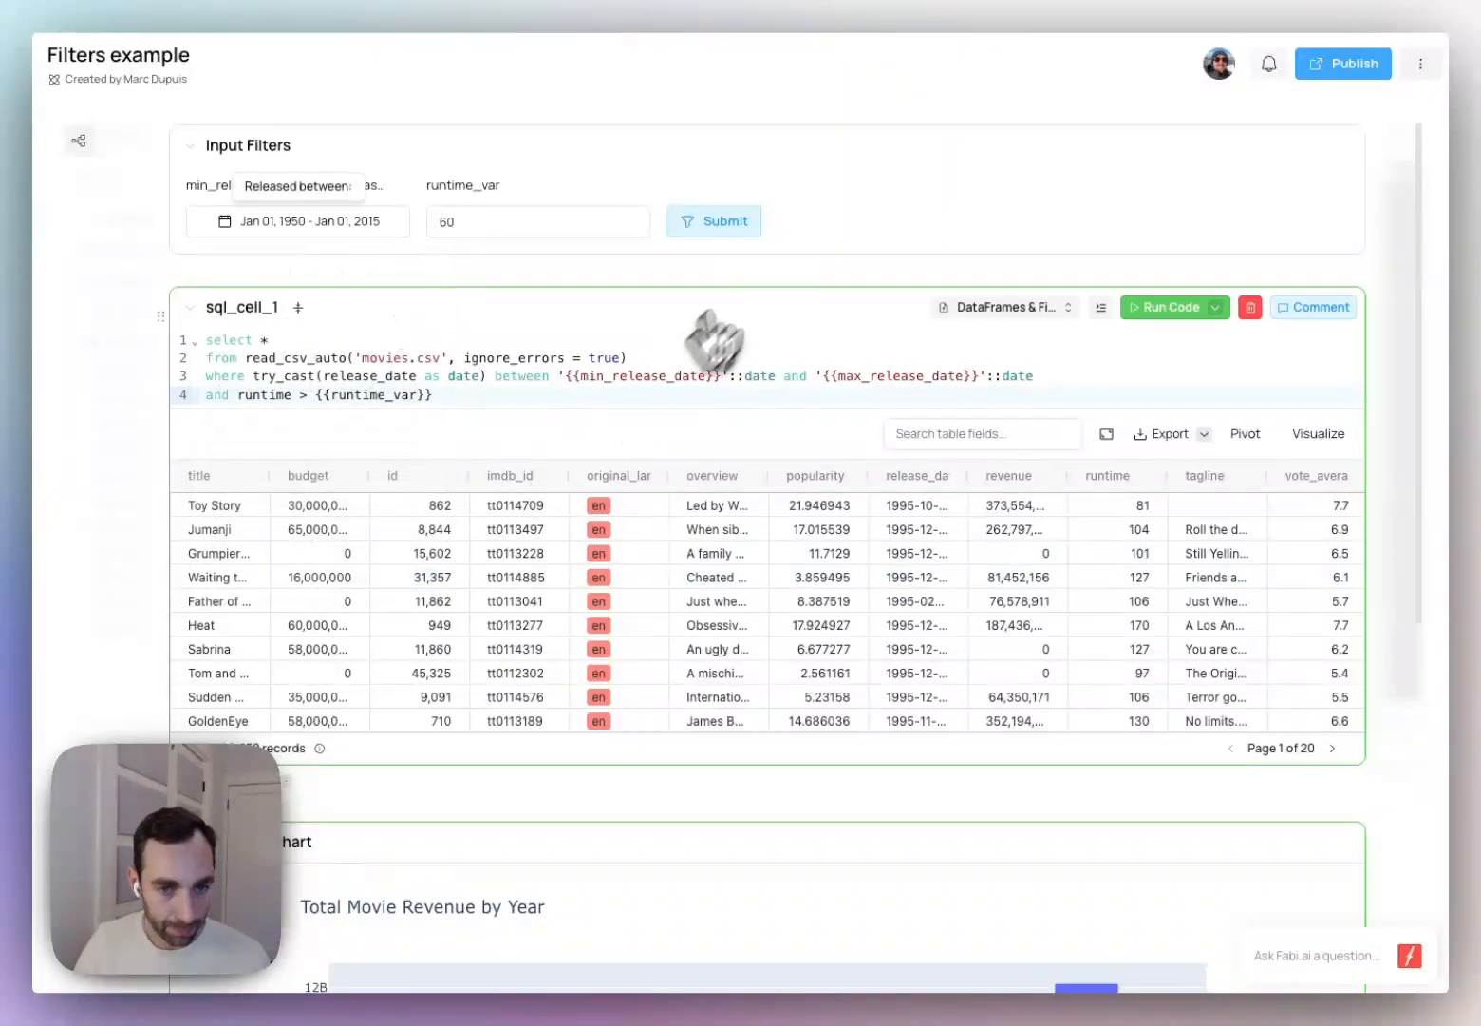
Set the runtime_var filter to 120, submit the filters and view the revenue chart
click(490, 220)
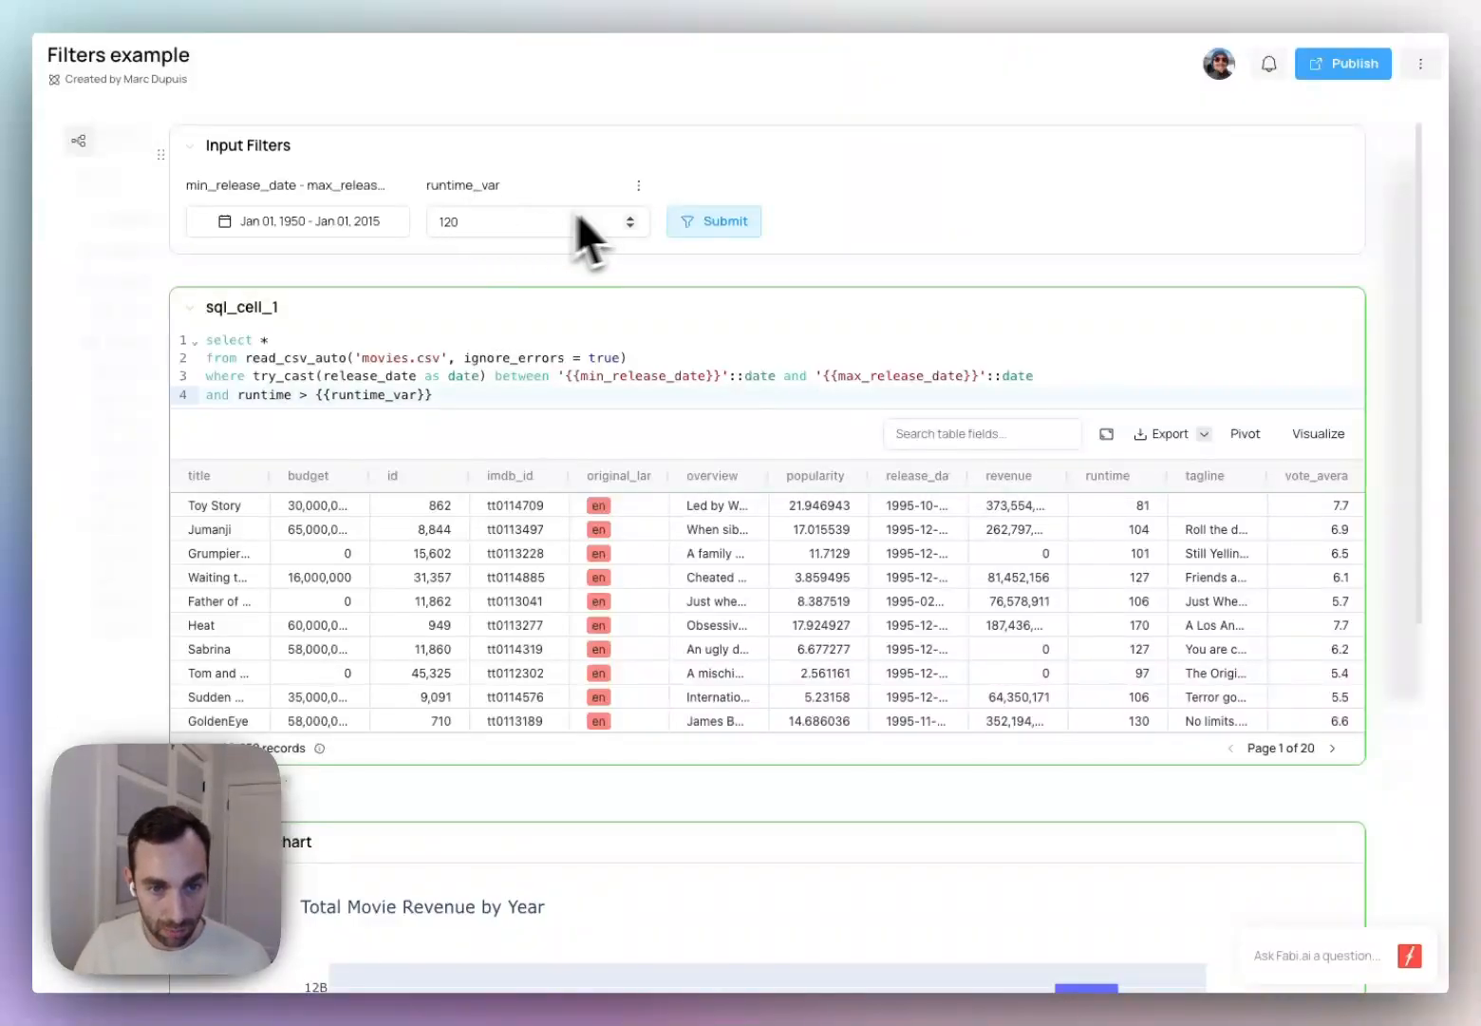
click(713, 220)
scroll(864, 503, down, 7)
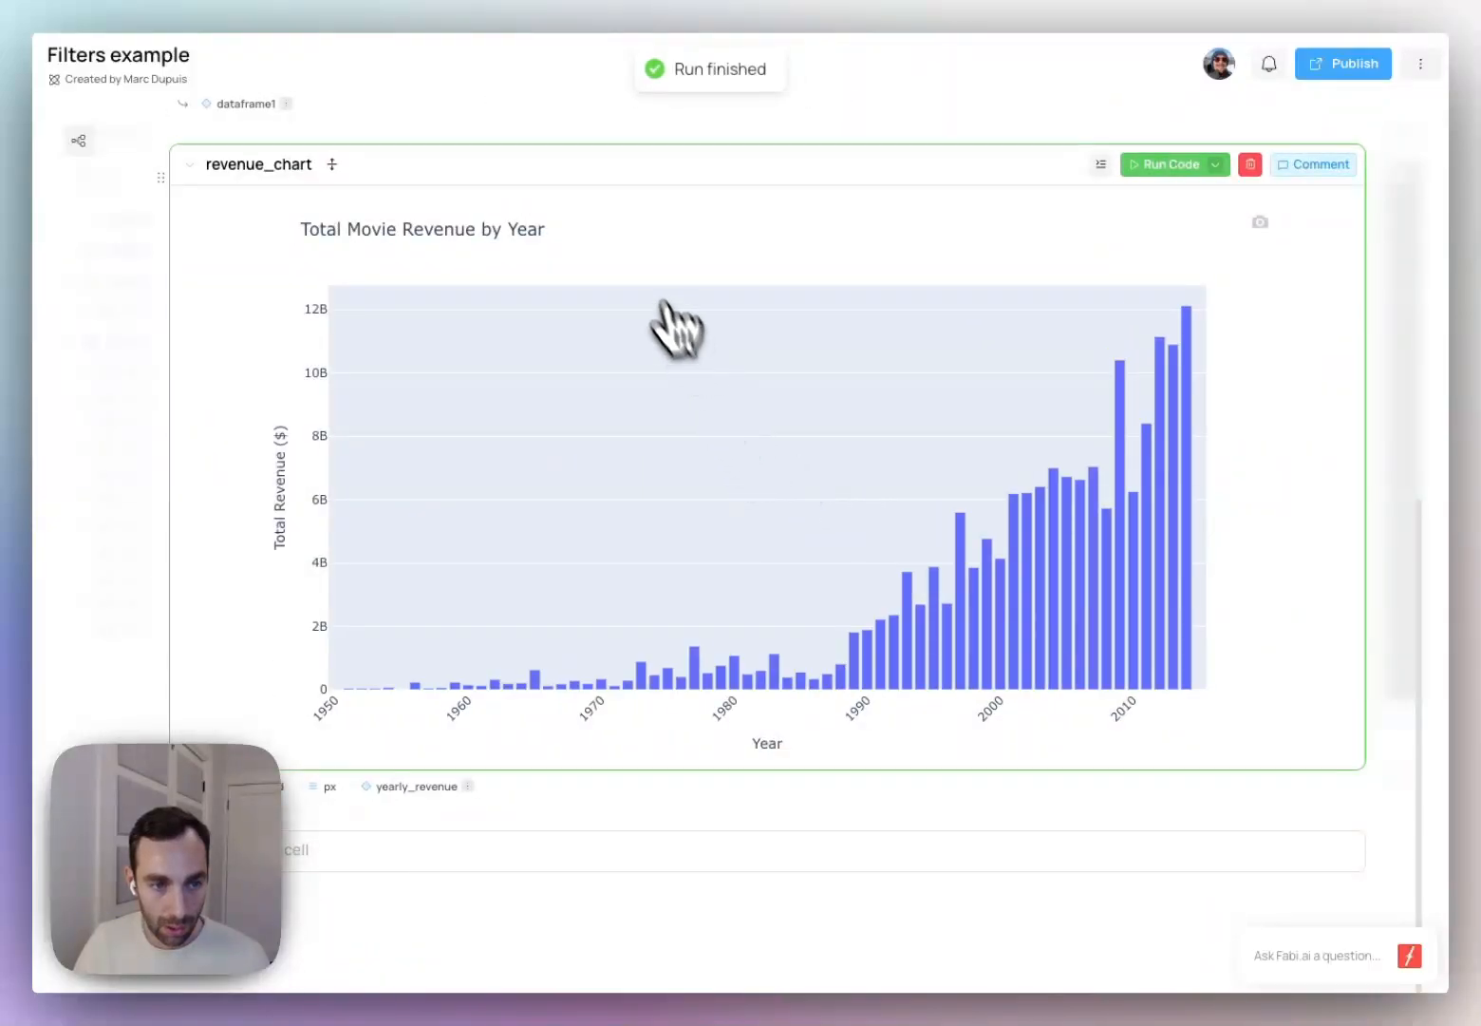
Collapse sql_cell_1, set the runtime_var filter to 60 and submit the filters to refresh the revenue chart
scroll(645, 284, up, 4)
scroll(643, 283, up, 5)
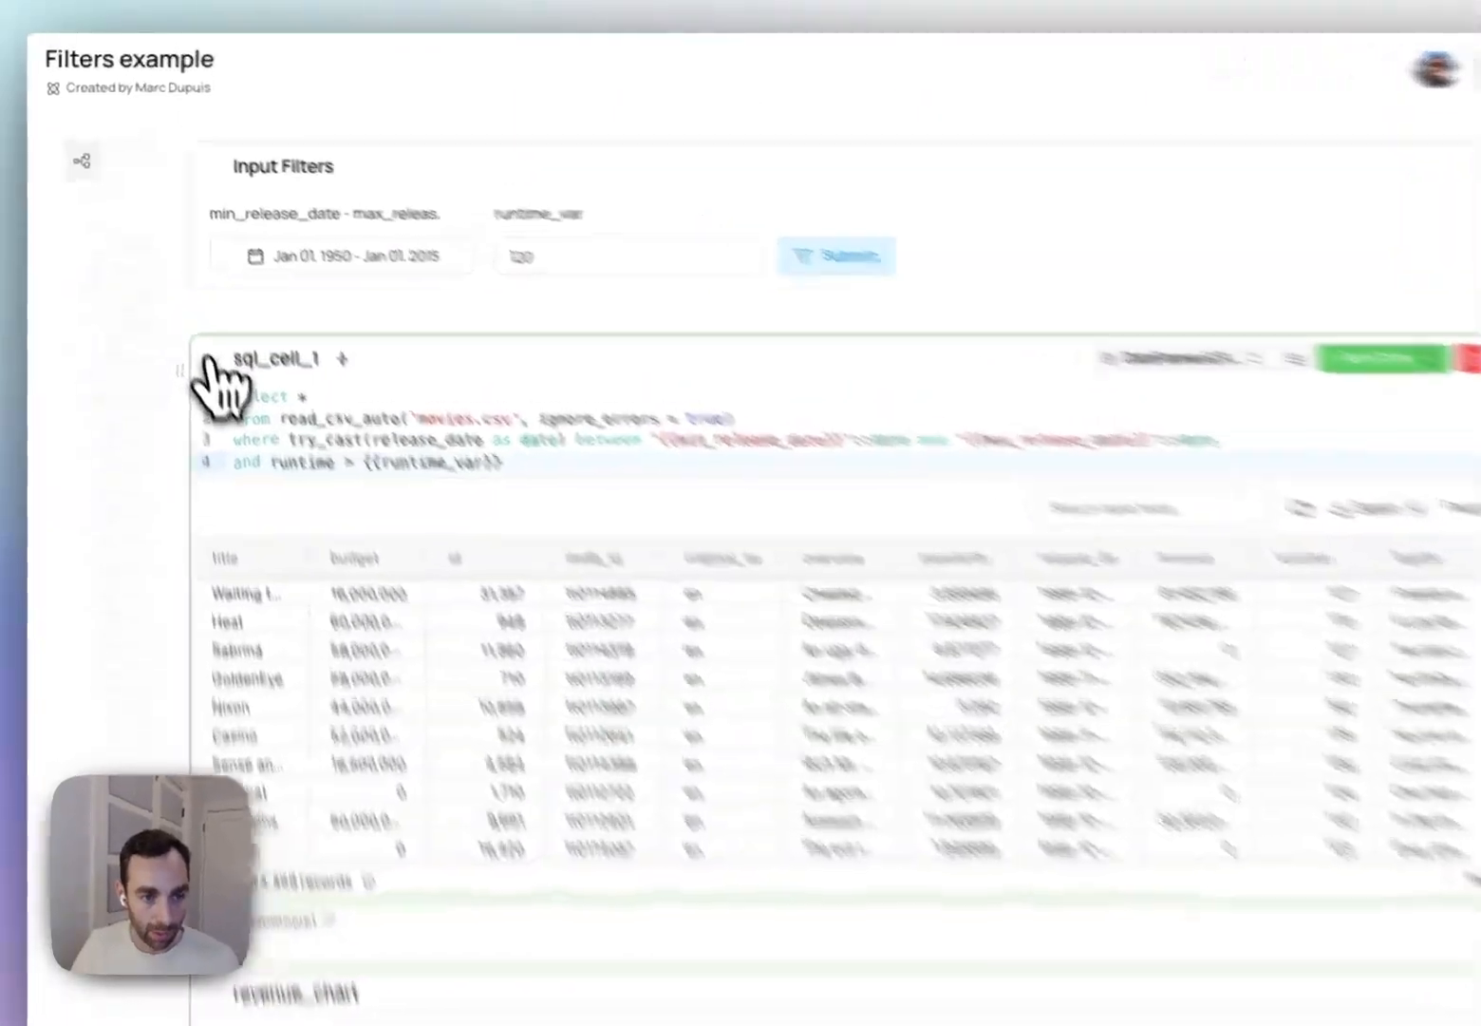
click(209, 361)
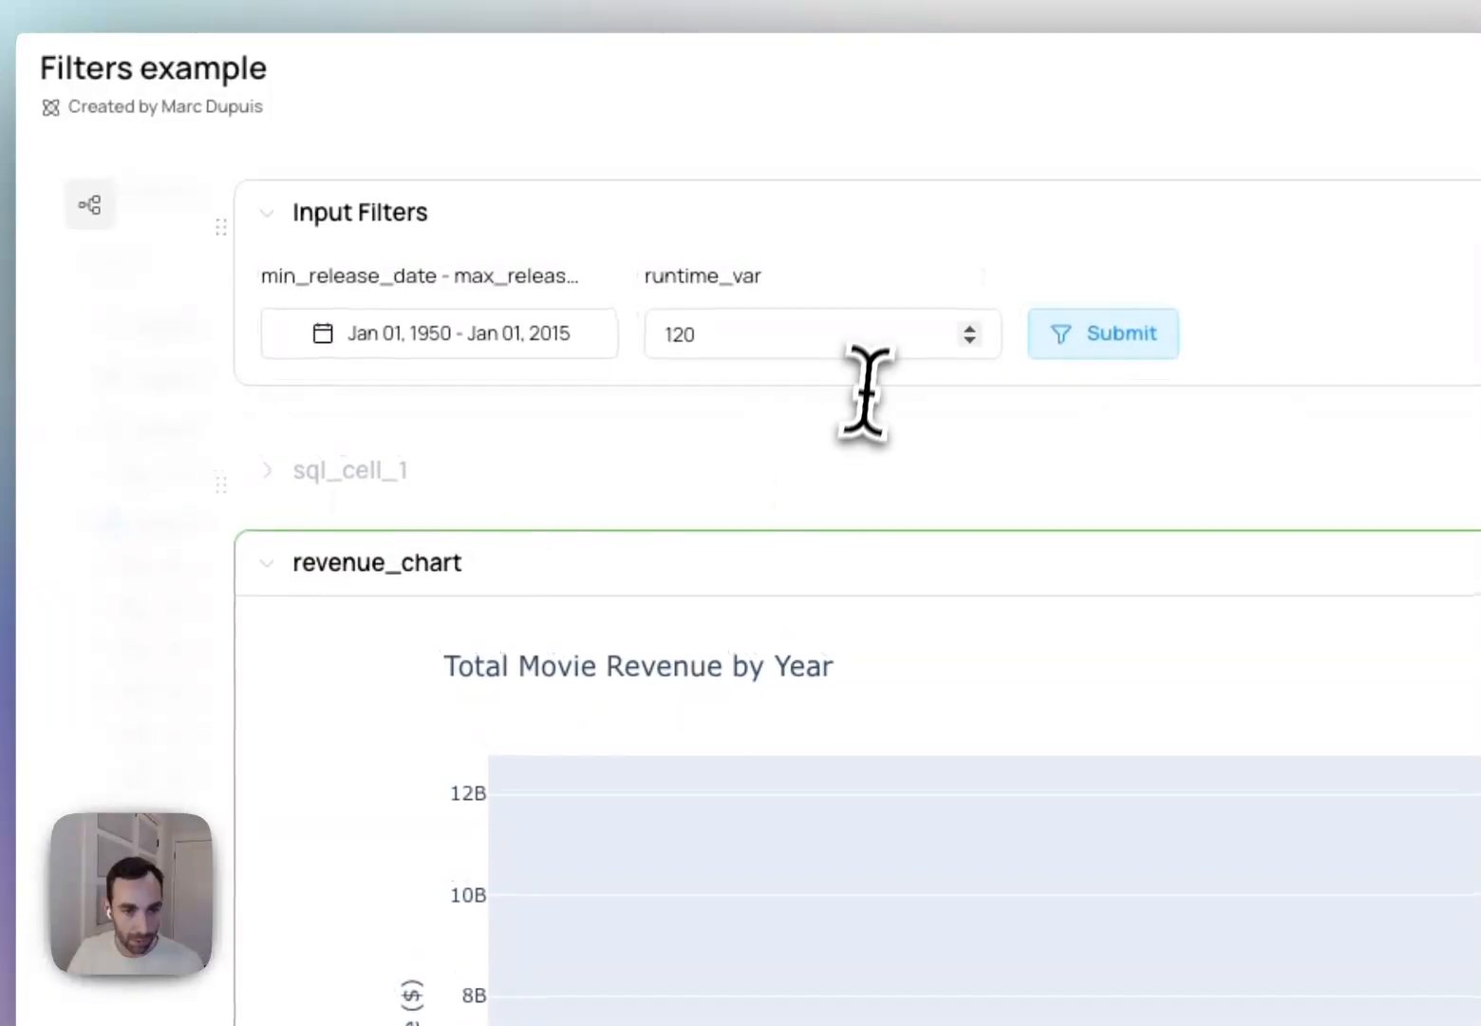
click(640, 262)
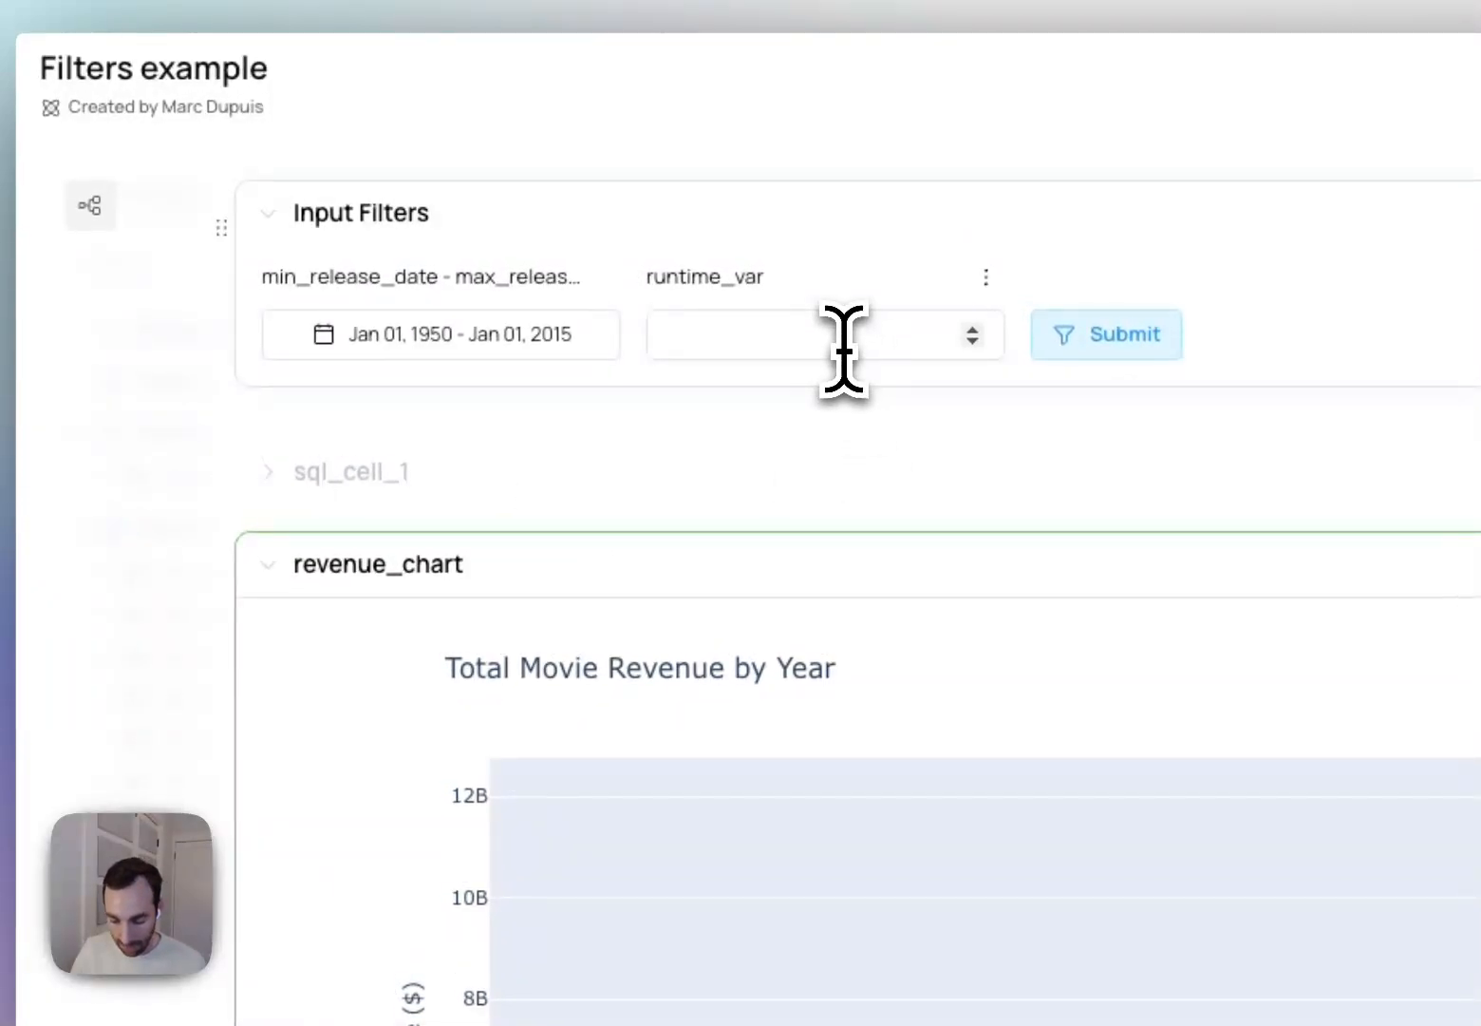
click(1054, 346)
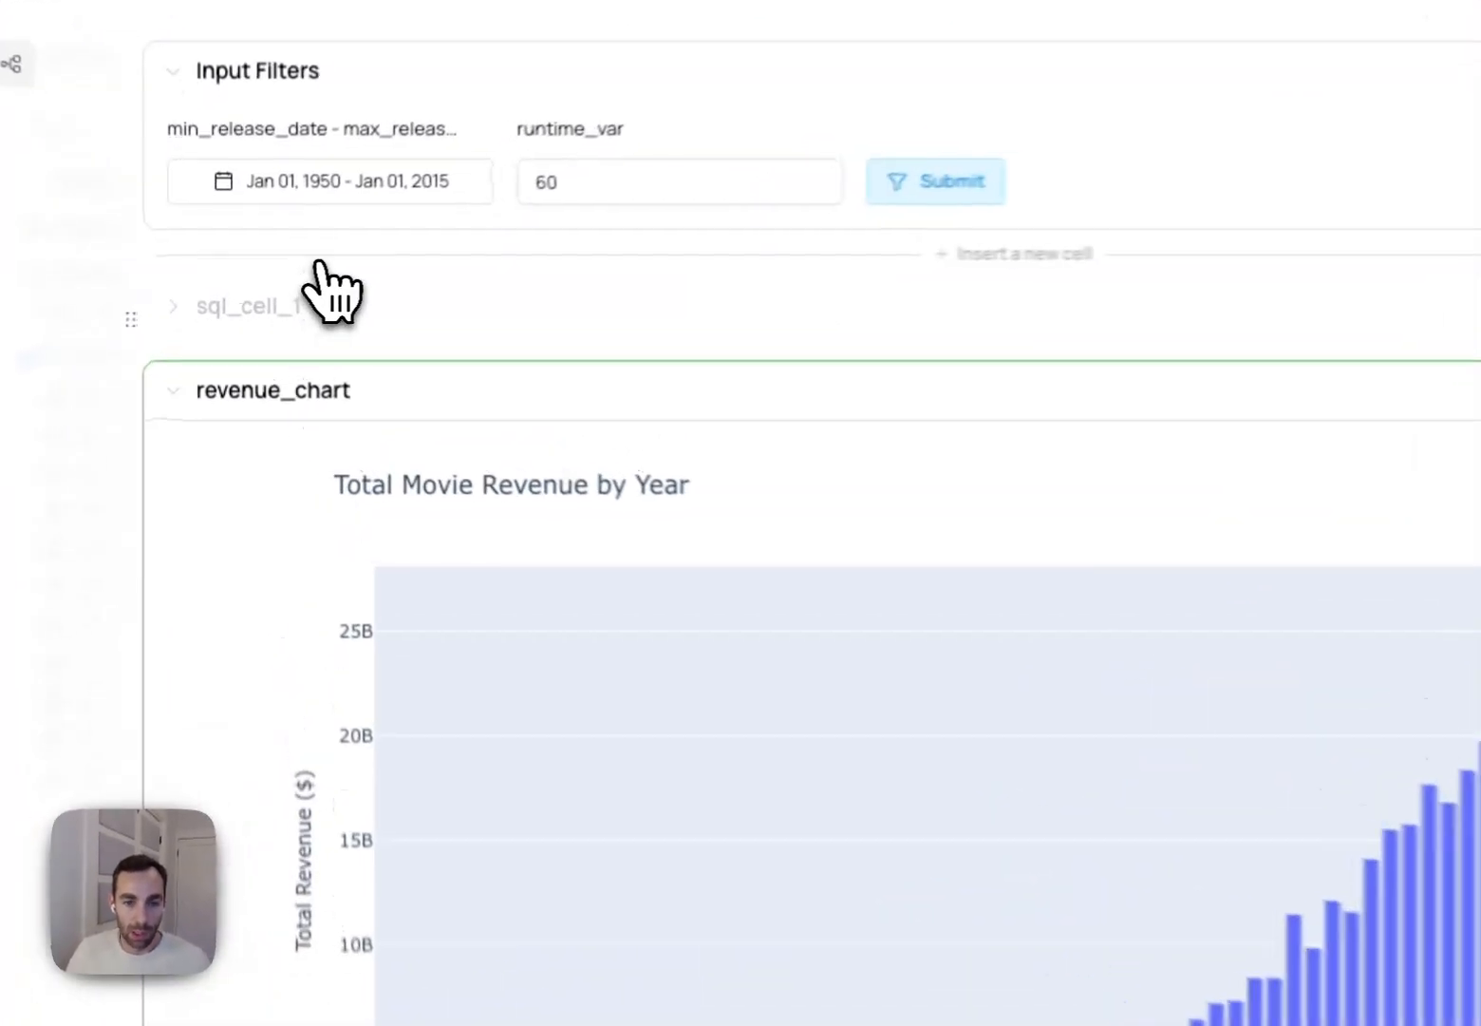
Review the input filter types available for a new cell above sql_cell_1 and close the dialog without creating a filter
click(299, 275)
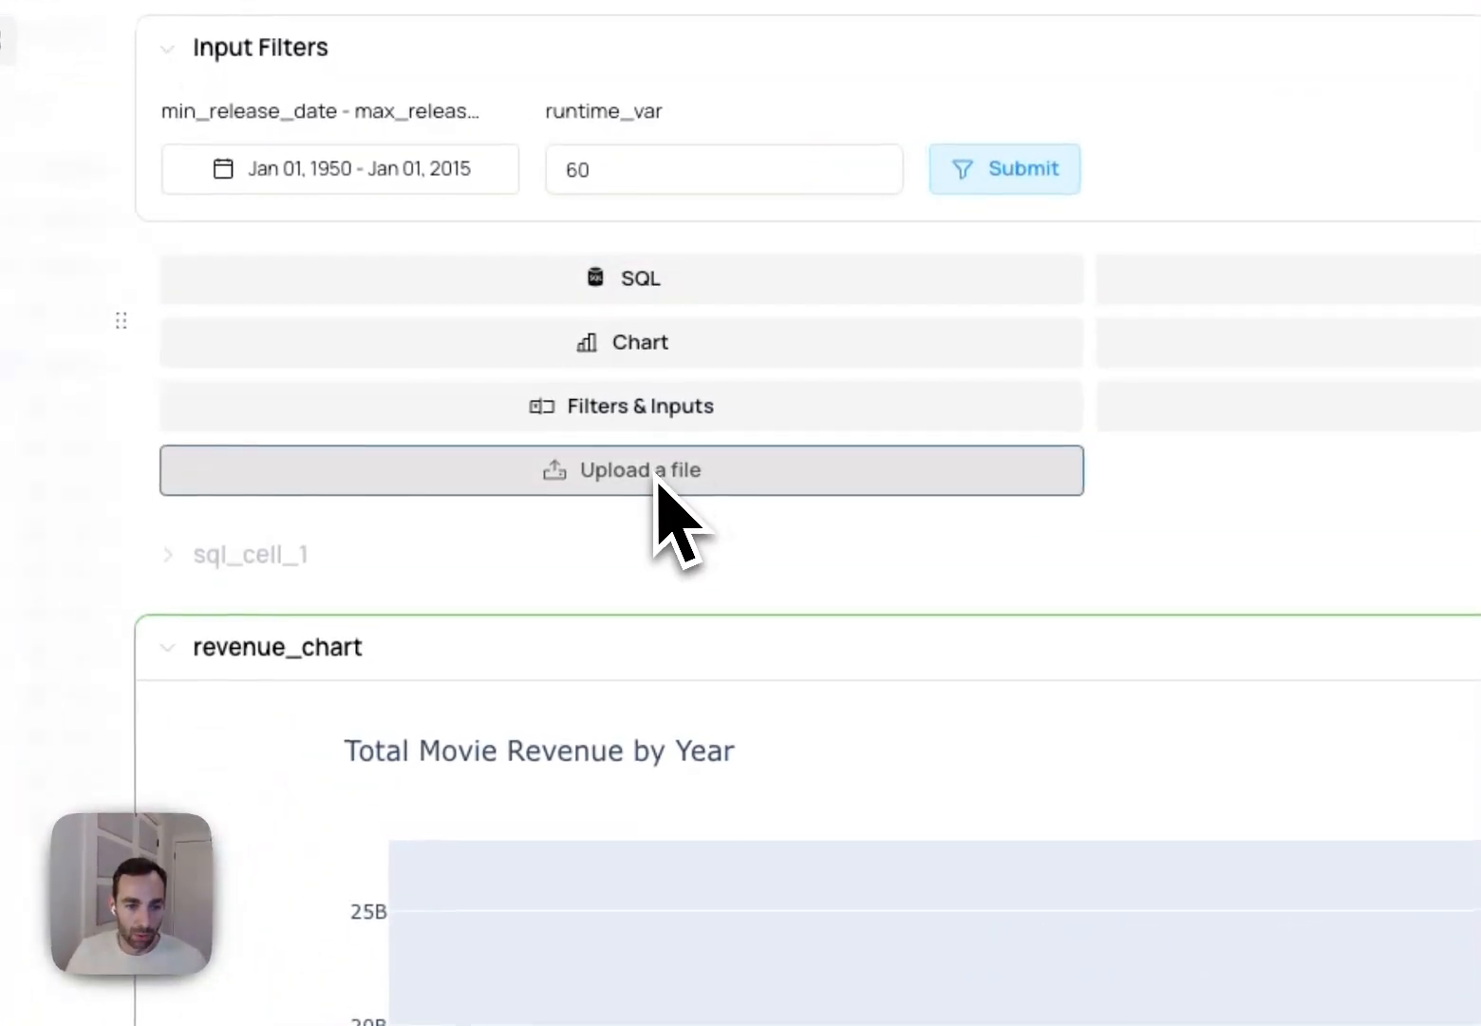
click(650, 424)
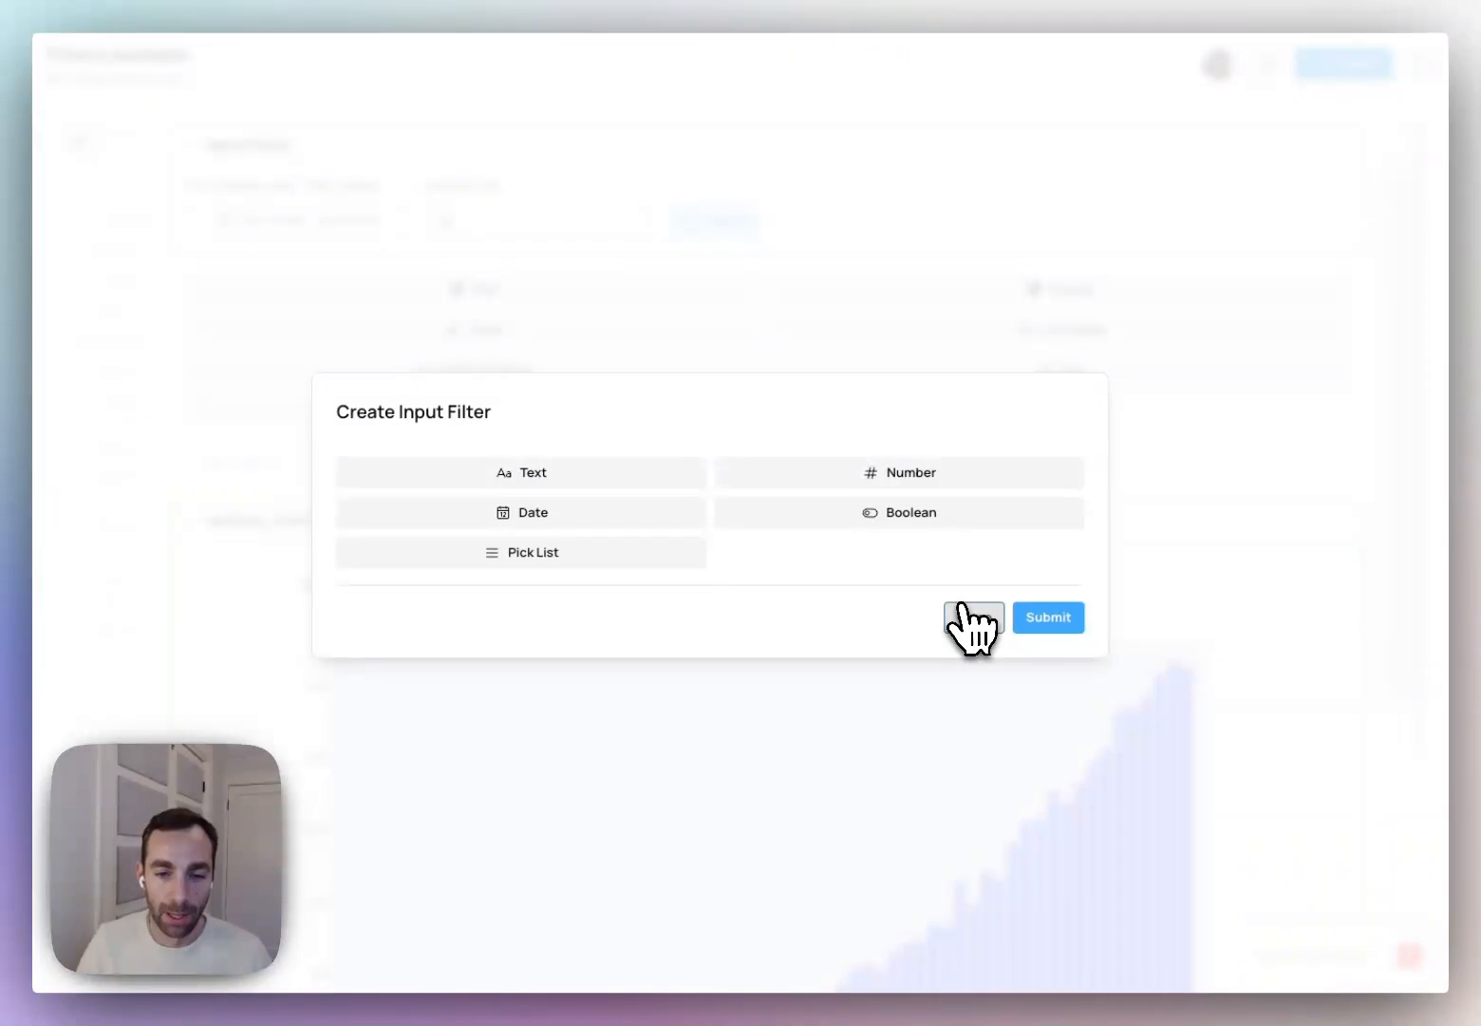
click(969, 617)
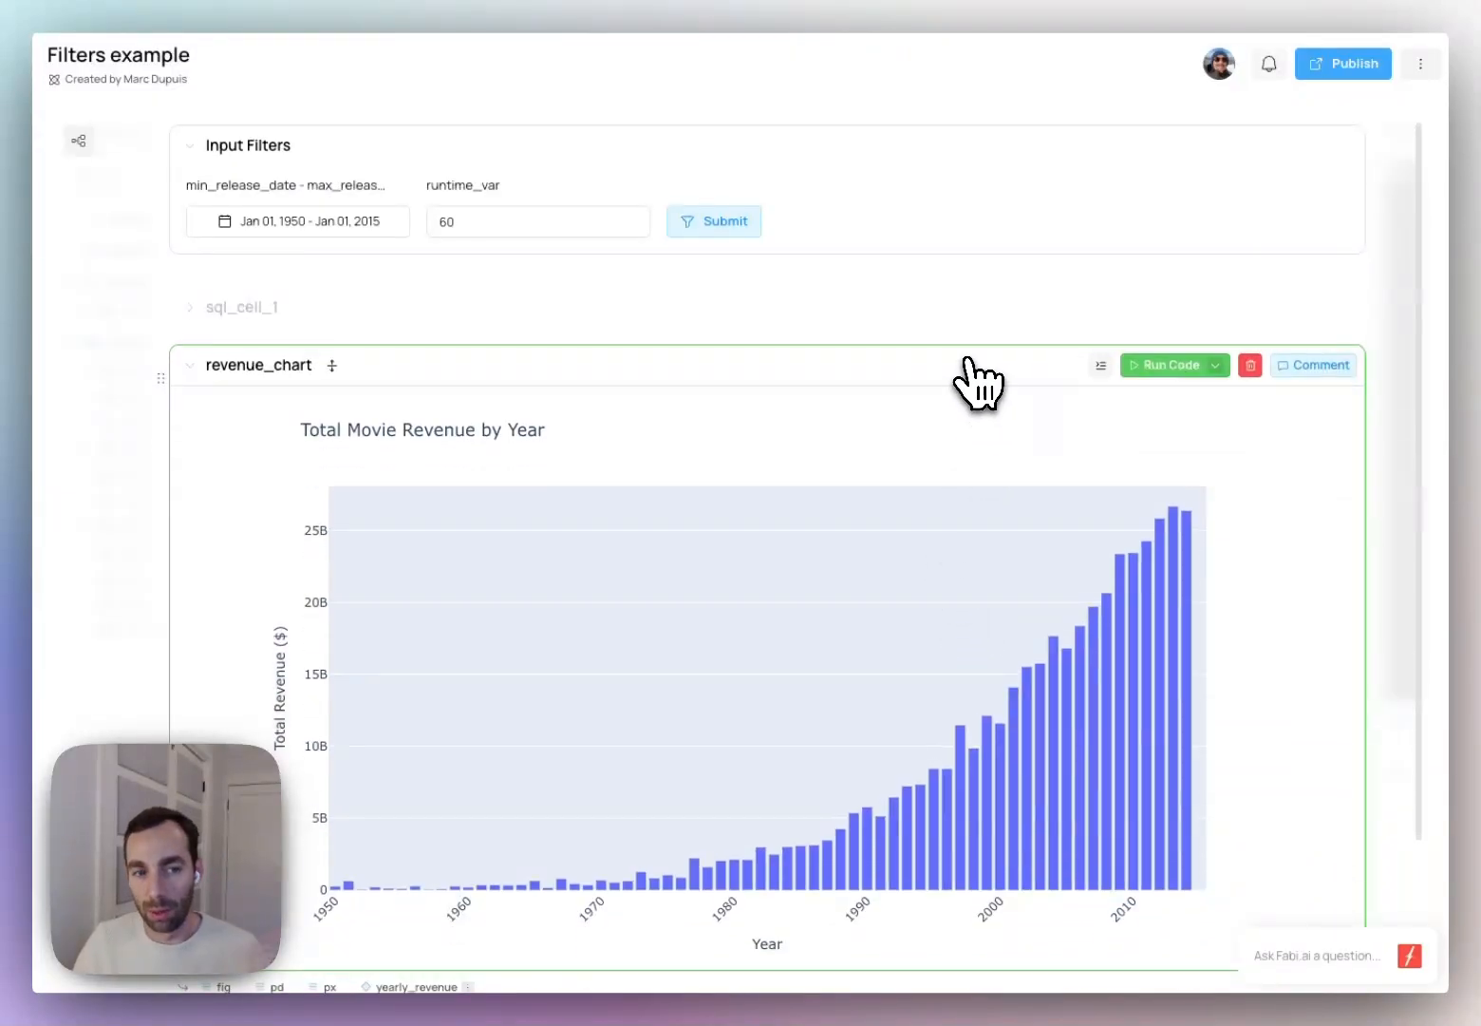
Expand the revenue_chart cell's Python code and examine how it builds the bar chart, placing the cursor in the labels line
scroll(256, 277, down, 1)
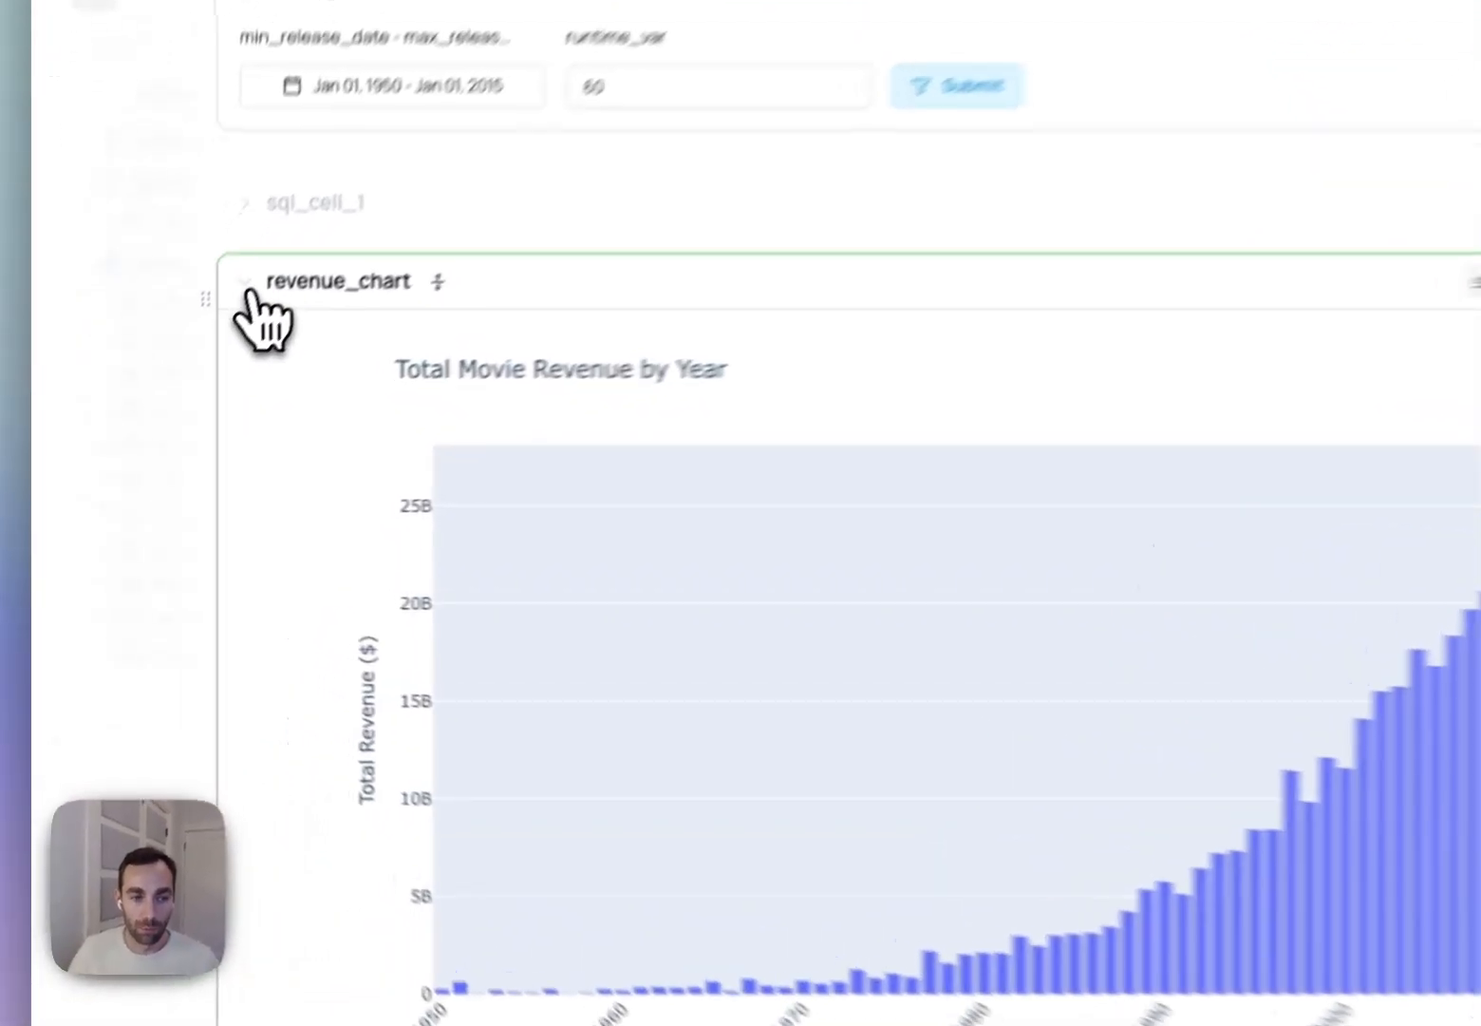
click(191, 357)
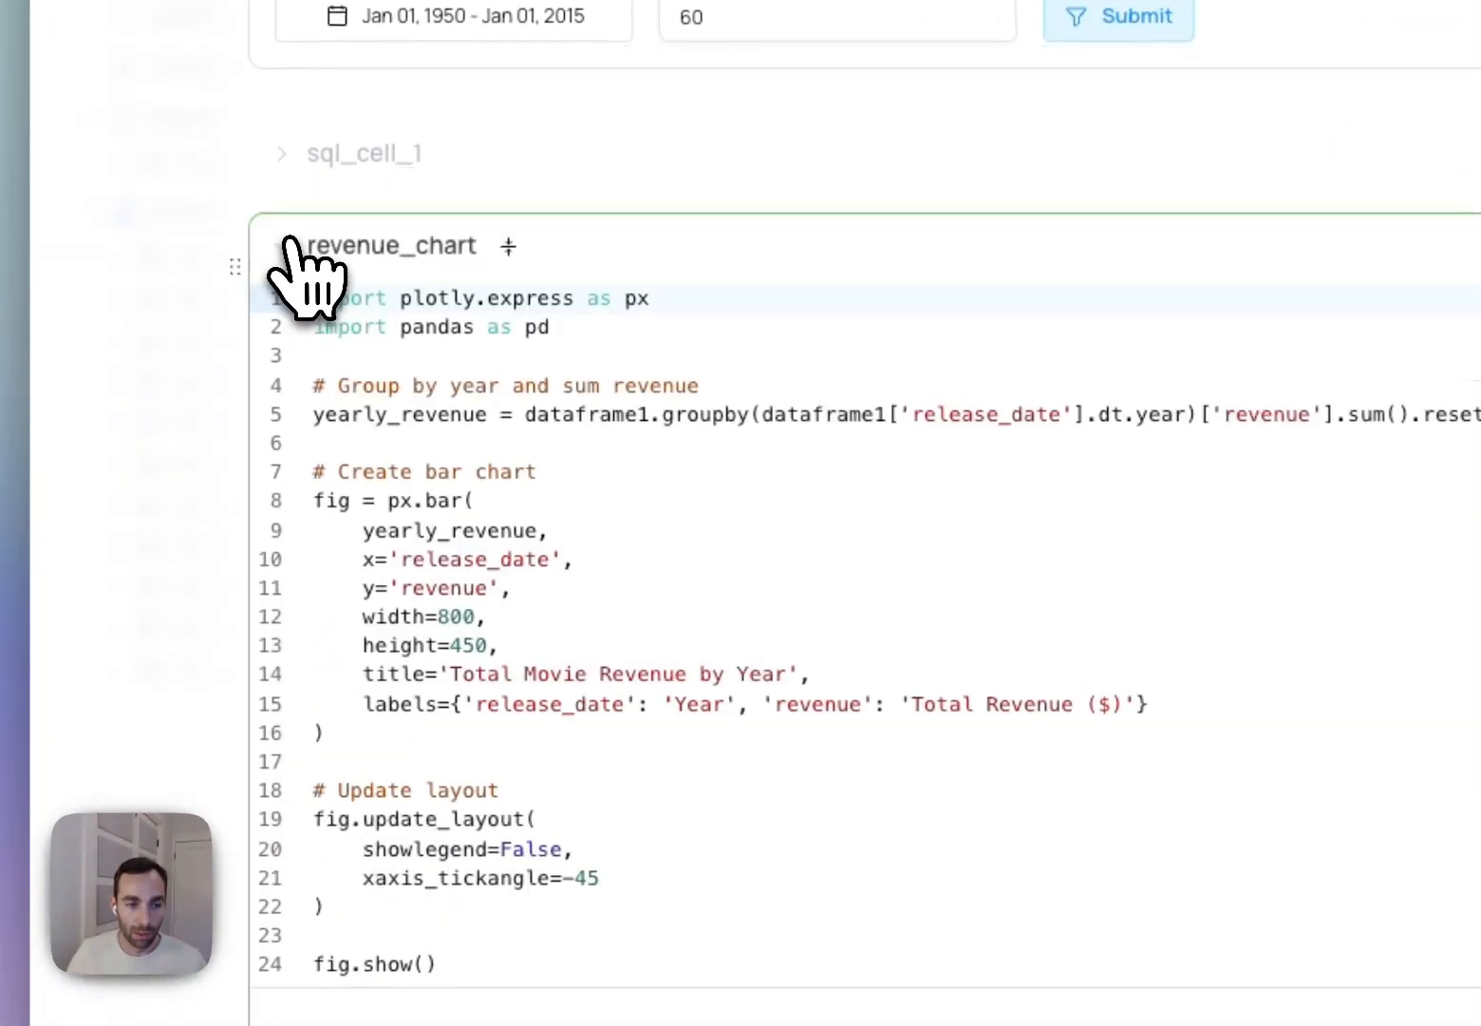
scroll(674, 522, down, 2)
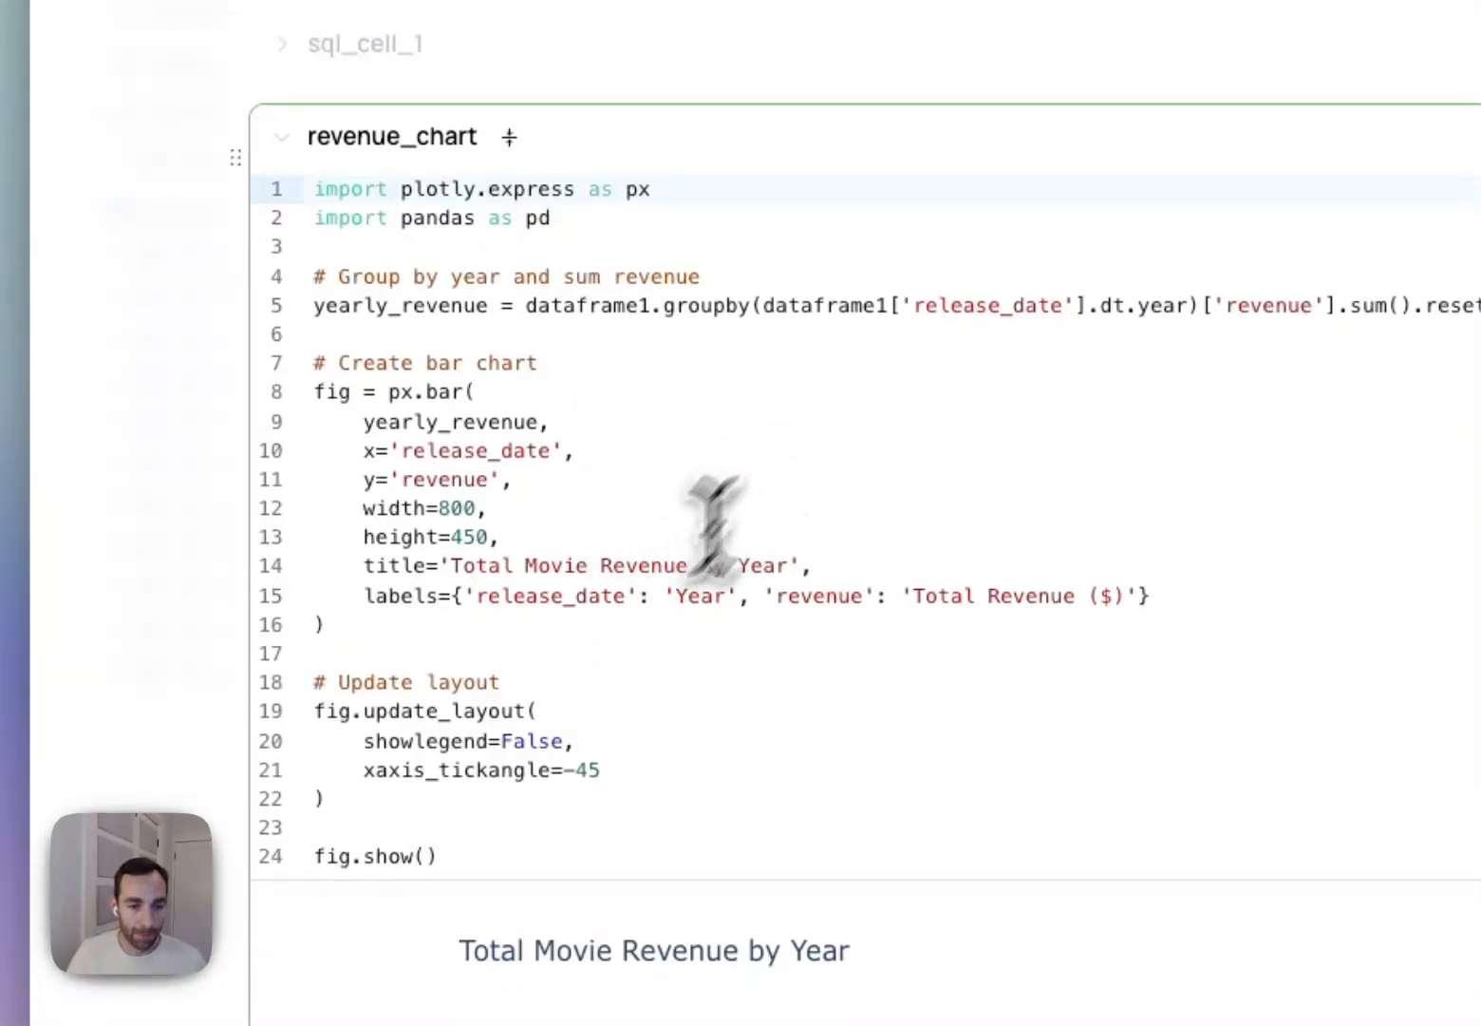
click(599, 595)
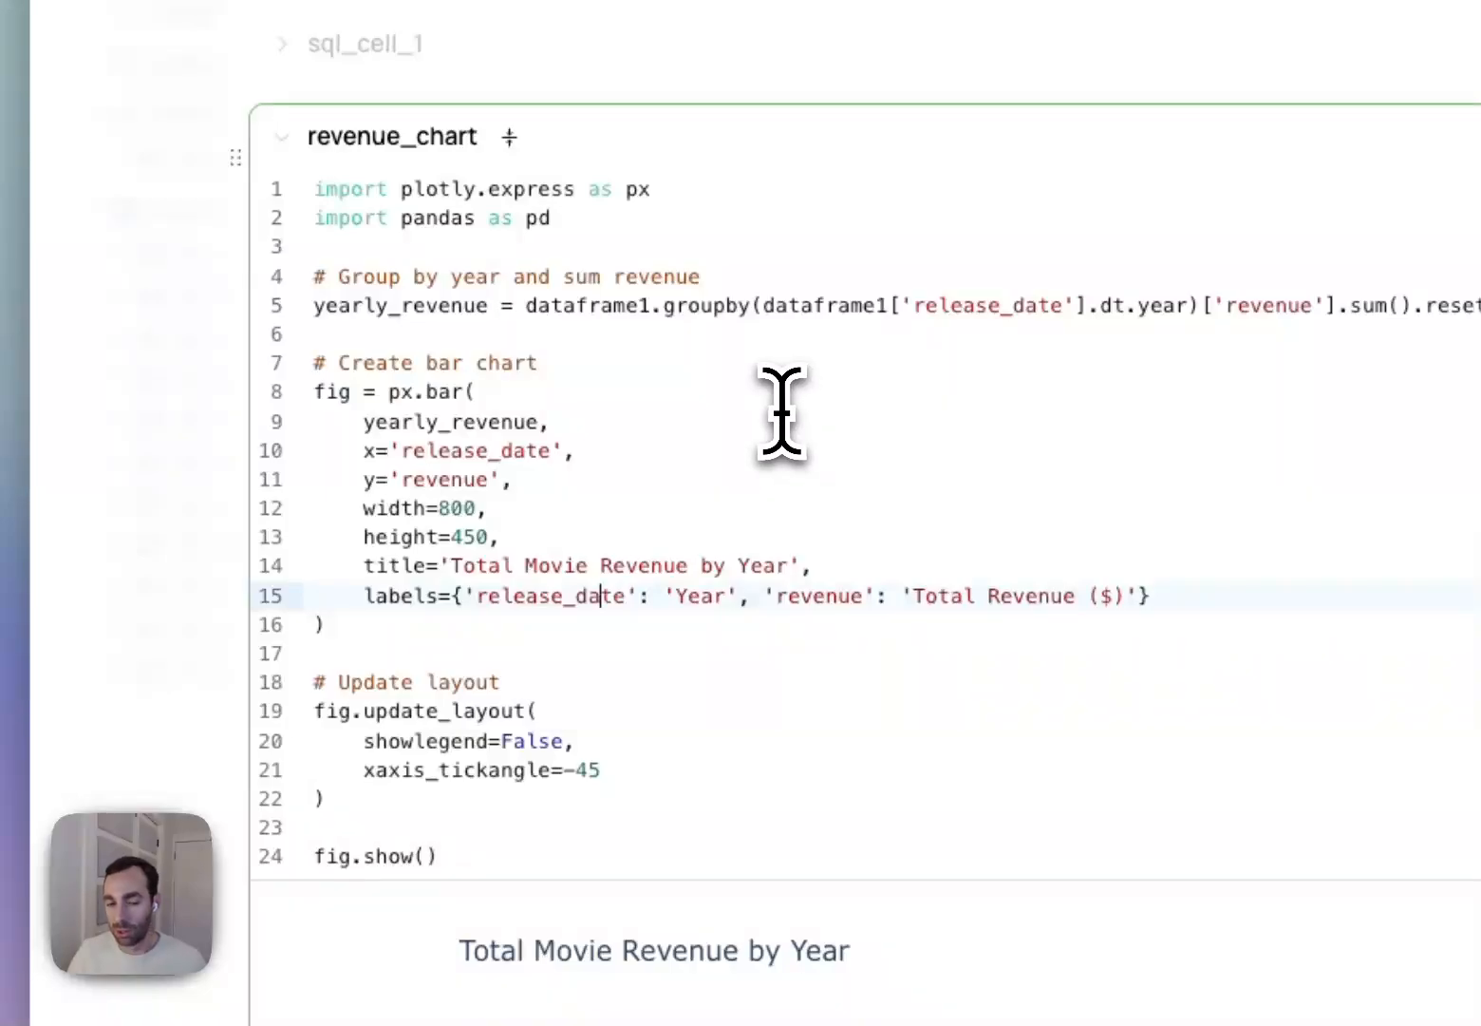